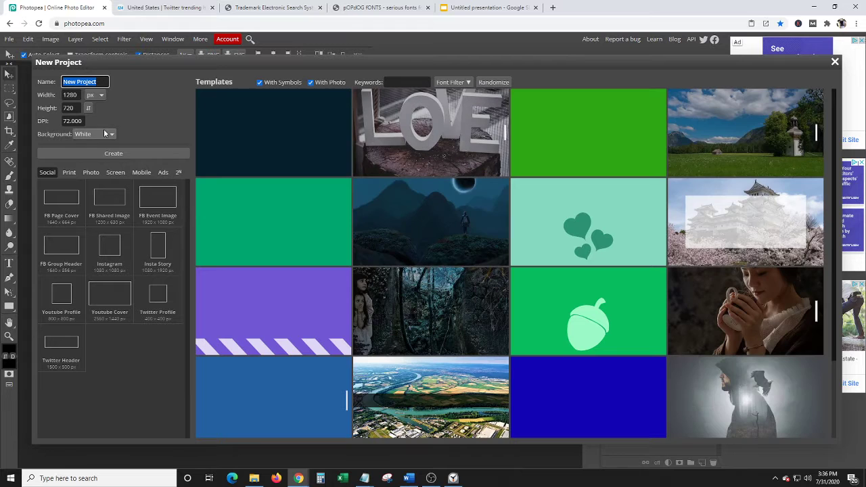
- Create a new project 4500 px wide and 5400 px high at 300 DPI with a transparent background
left_click(75, 121)
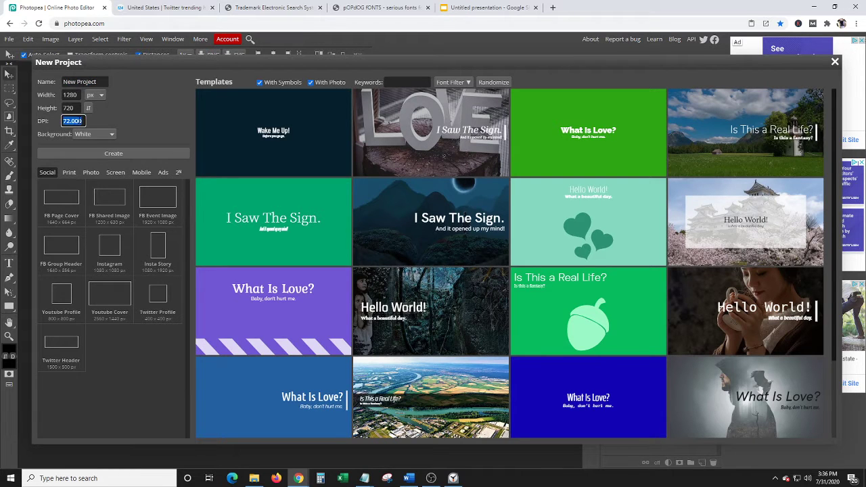
type("300")
left_click(80, 82)
key("Tab")
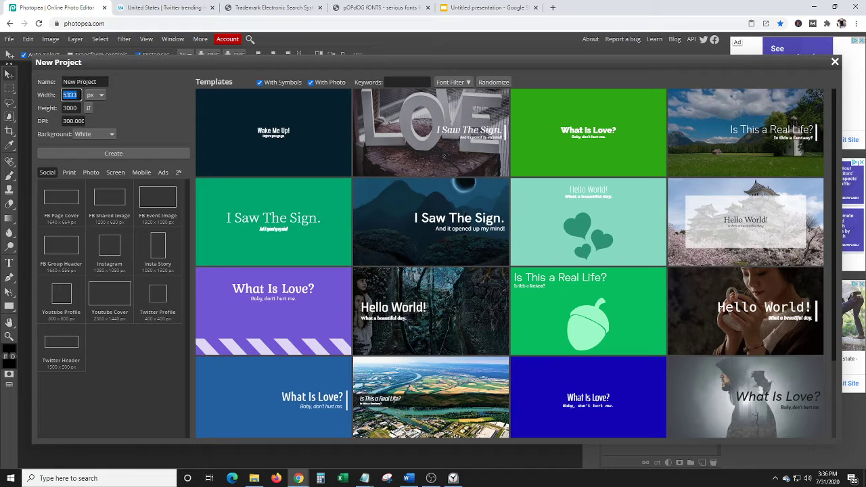
type("4500")
key("Tab")
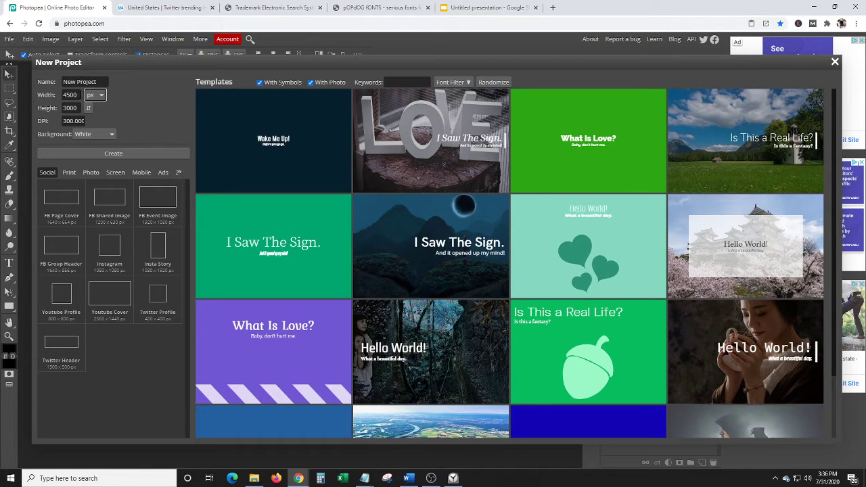
key("Tab")
type("5")
left_click(110, 134)
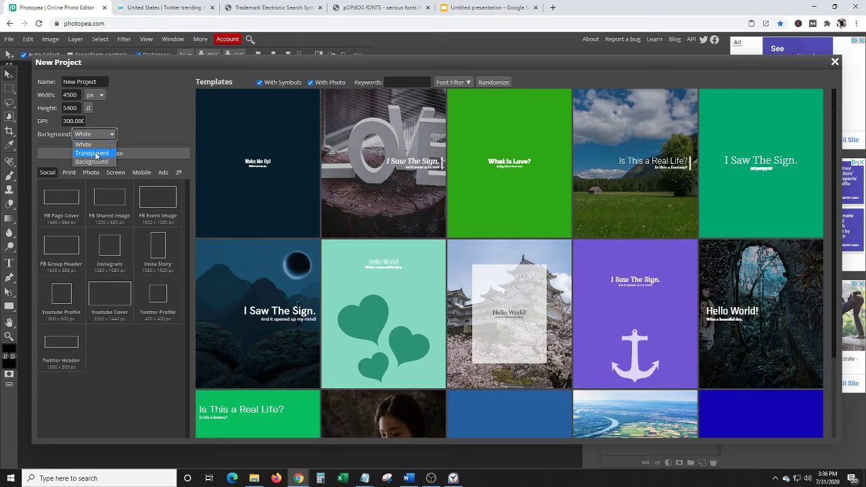
left_click(98, 152)
left_click(113, 154)
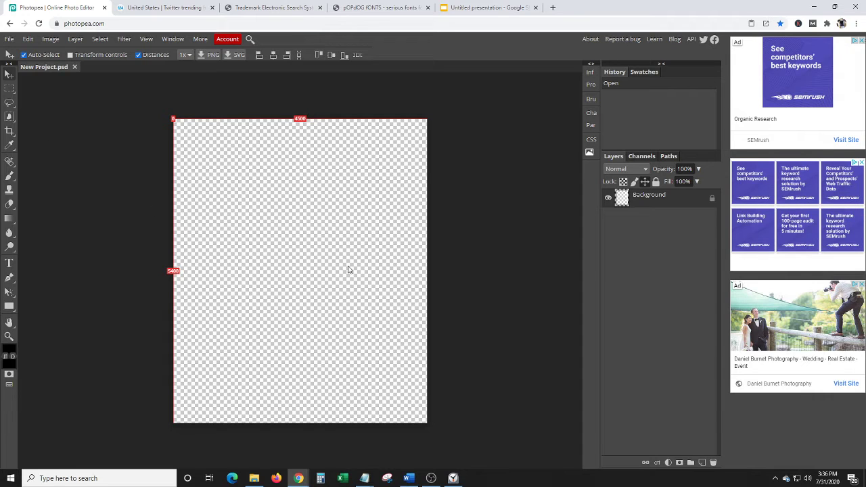
- Add the text "HELLO" at size 700 px in the upper part of the canvas
left_click(10, 264)
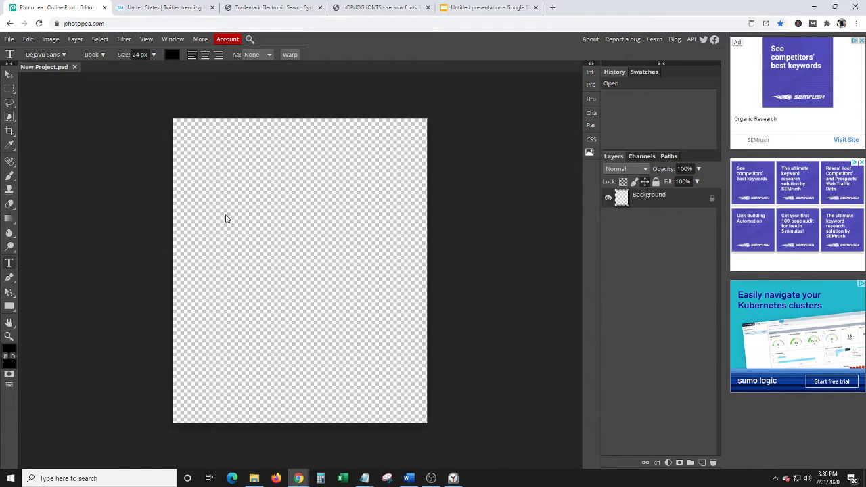
double_click(138, 55)
type("700")
left_click(211, 201)
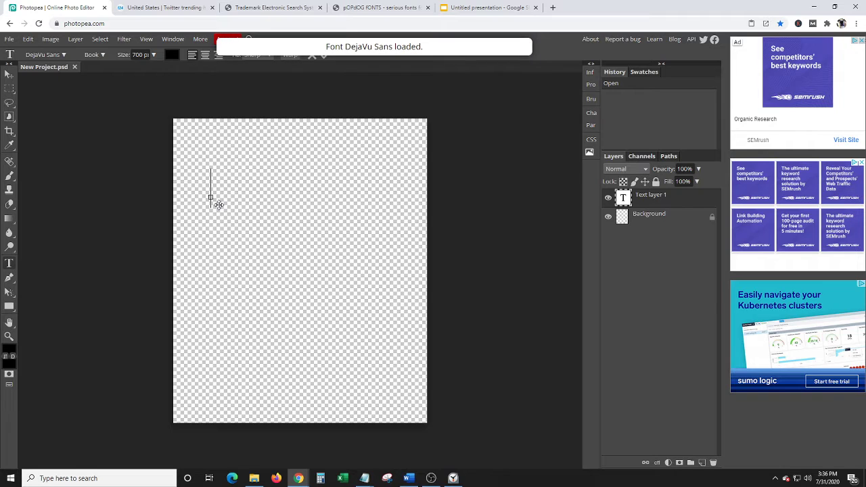
type("HELLO")
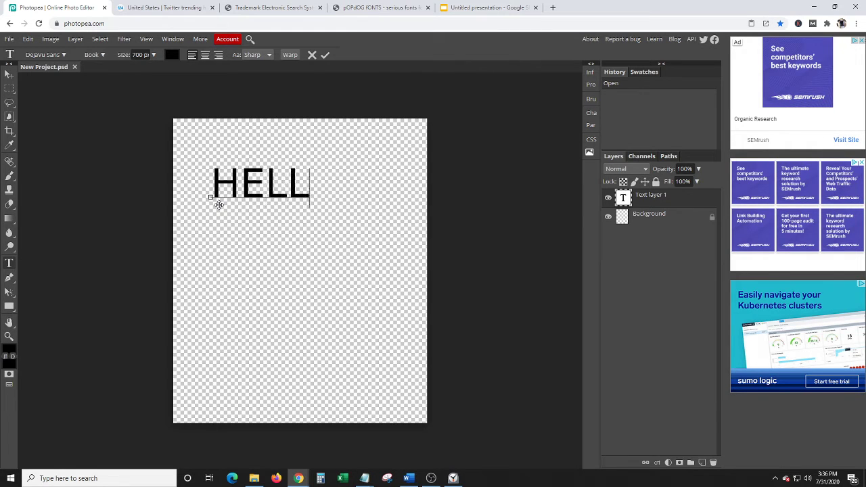
- Find the VIPER NORA font by searching "viper" and apply it to the whole HELLO text
left_click(65, 55)
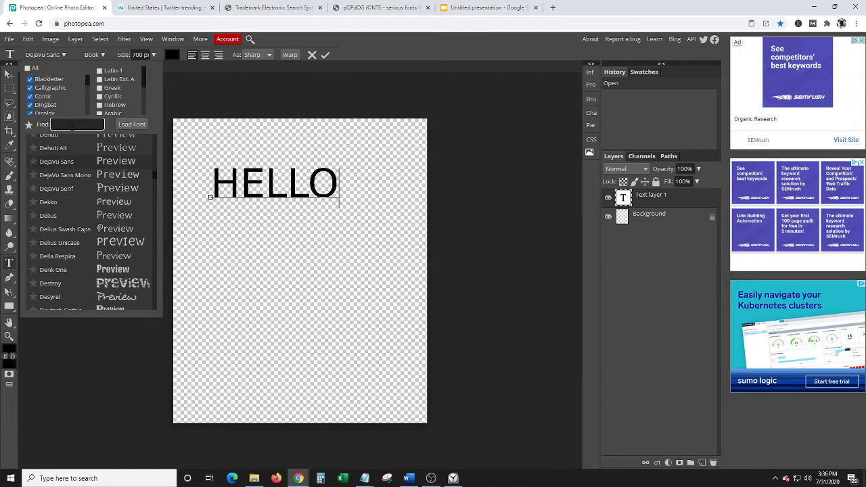
type("viper")
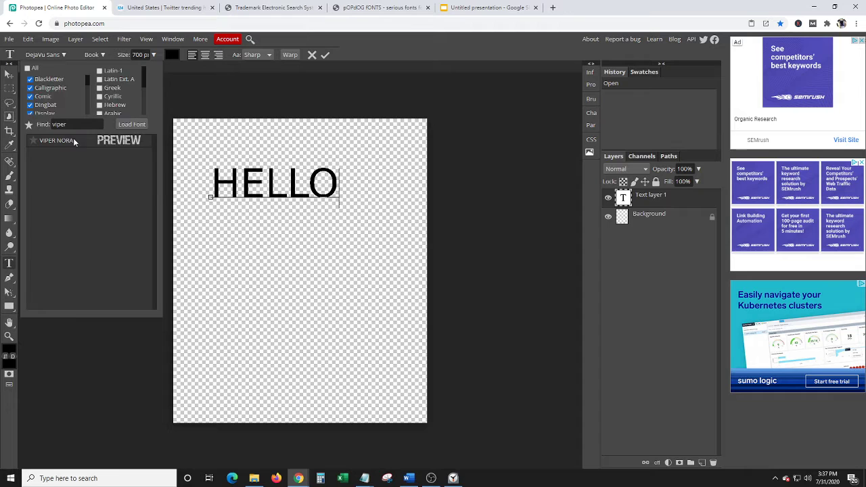
left_click(73, 138)
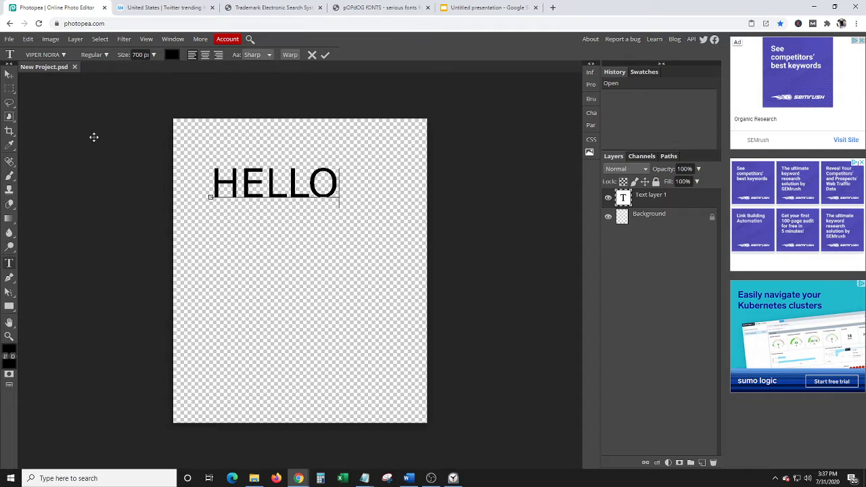
key("ctrl+a")
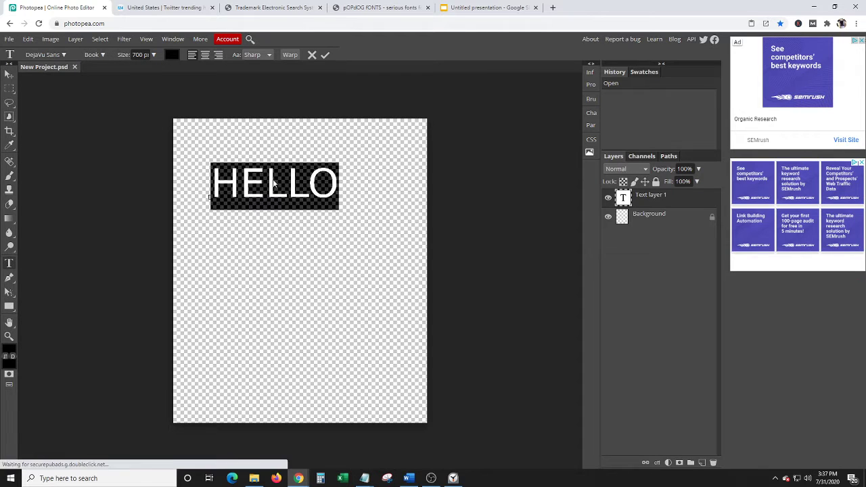
left_click(53, 54)
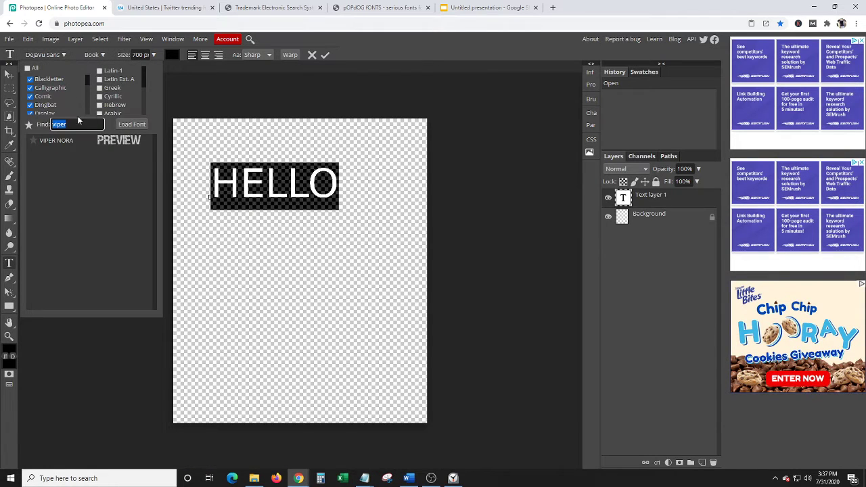
left_click(119, 139)
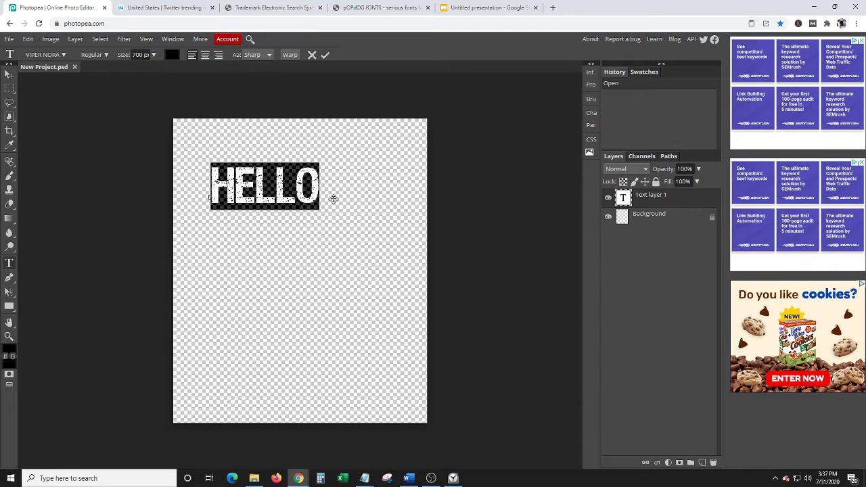
left_click(274, 190)
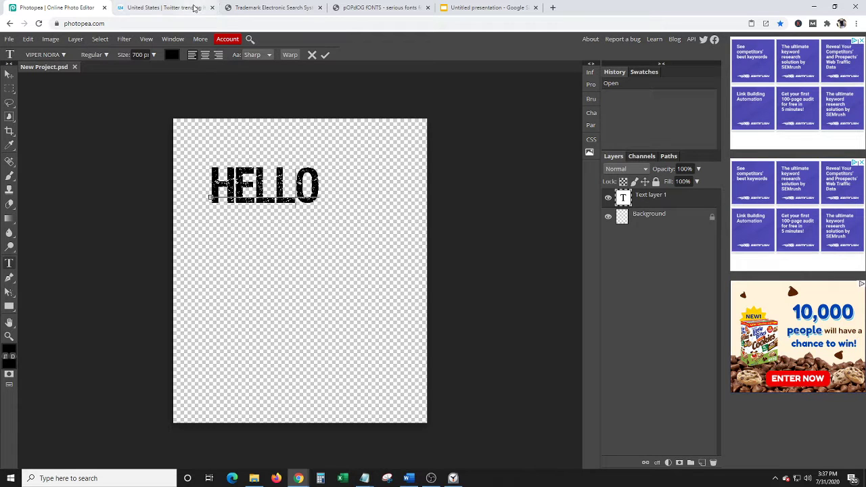
- Switch to the Twitter trends page, load Pinterest in its place, and search it for "funny sayings"
left_click(169, 7)
left_click(187, 23)
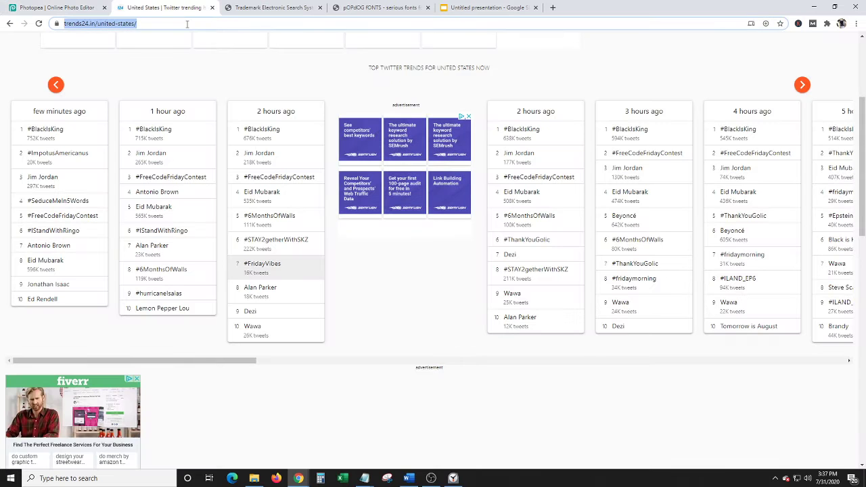
type("pinterest")
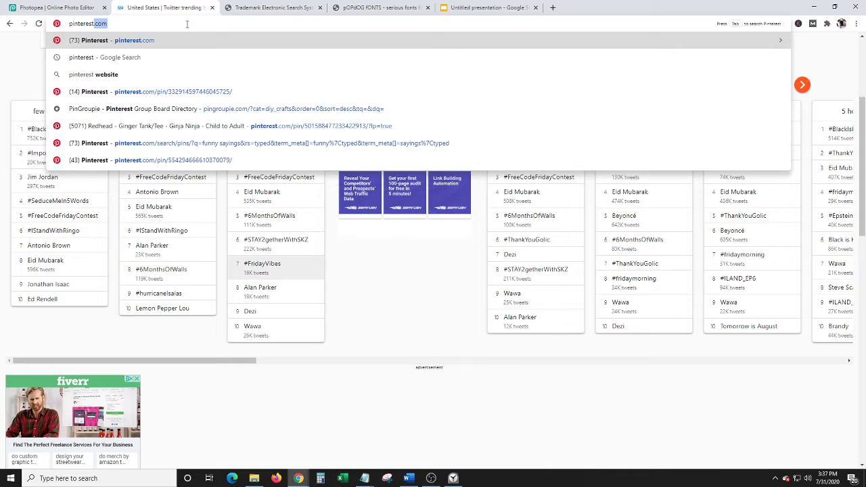
key("Return")
left_click(28, 5)
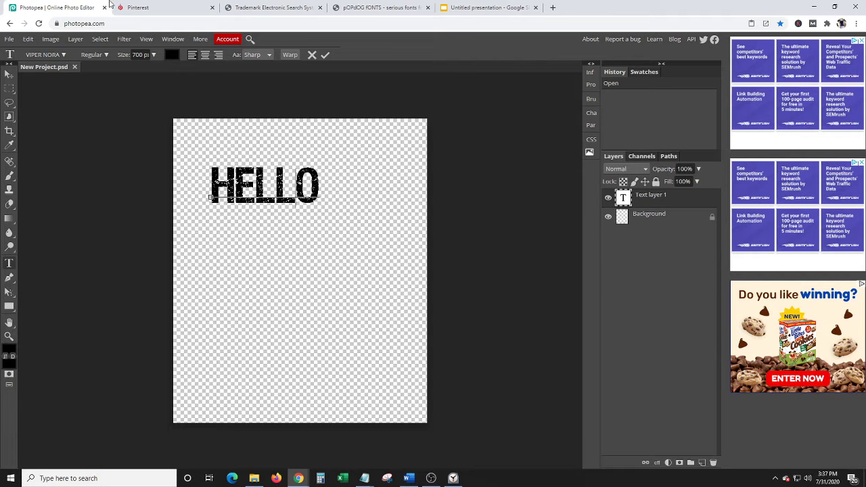
left_click(142, 6)
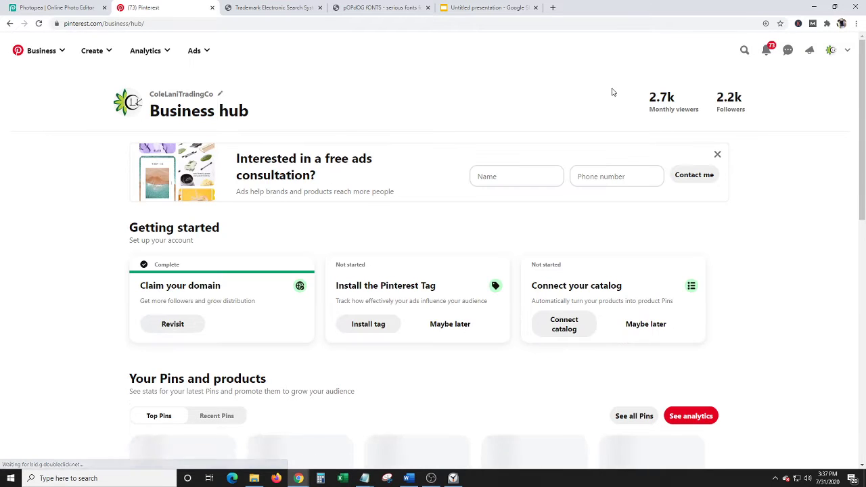
left_click(744, 50)
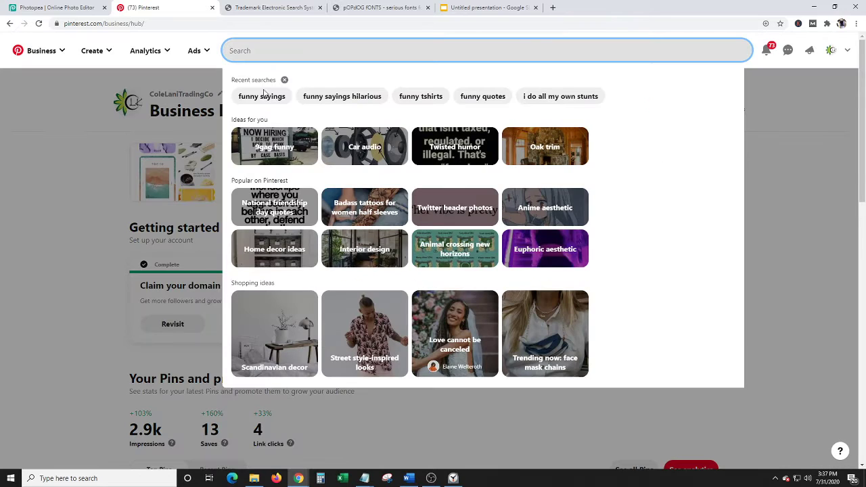
left_click(260, 96)
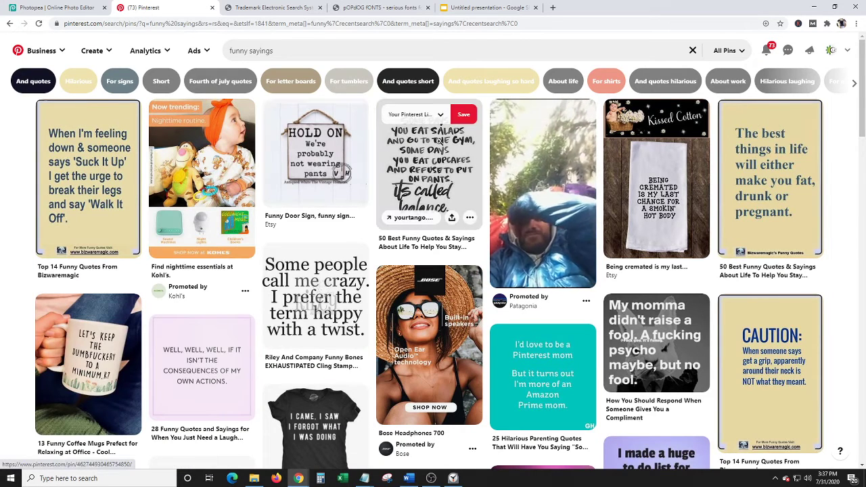
- Browse the funny sayings pins for a phrase suitable for the text design
scroll(304, 183, "down", 3)
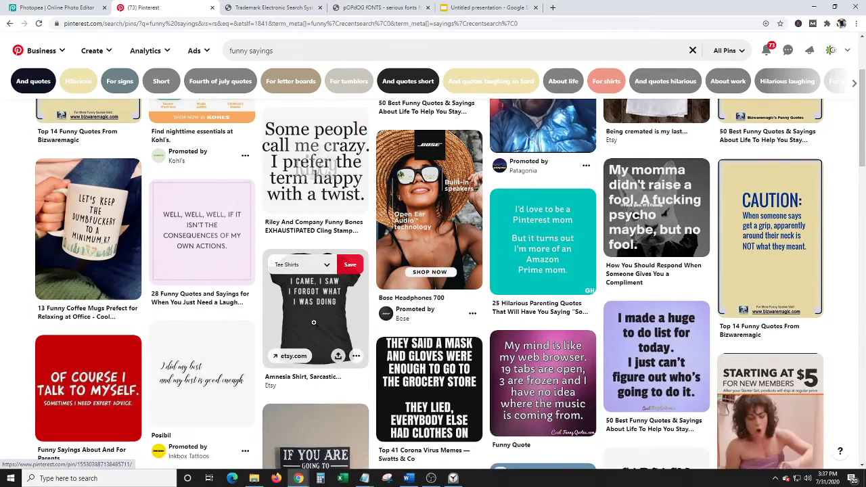
scroll(324, 315, "down", 6)
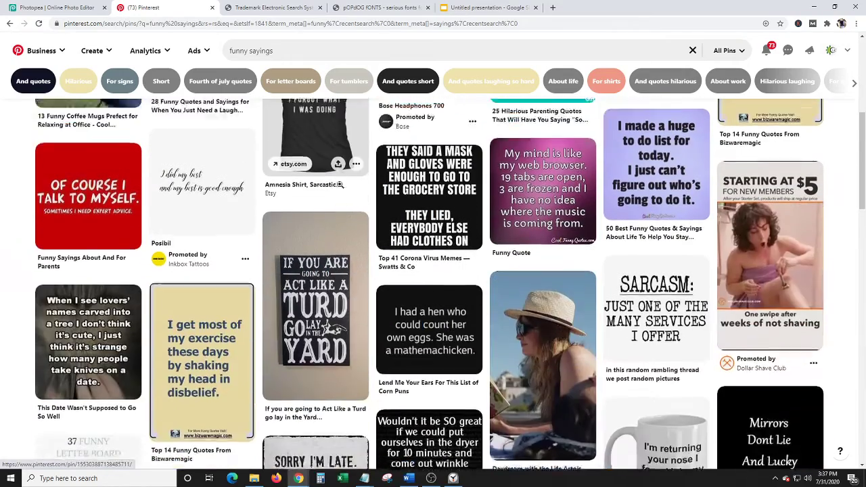
scroll(419, 247, "down", 4)
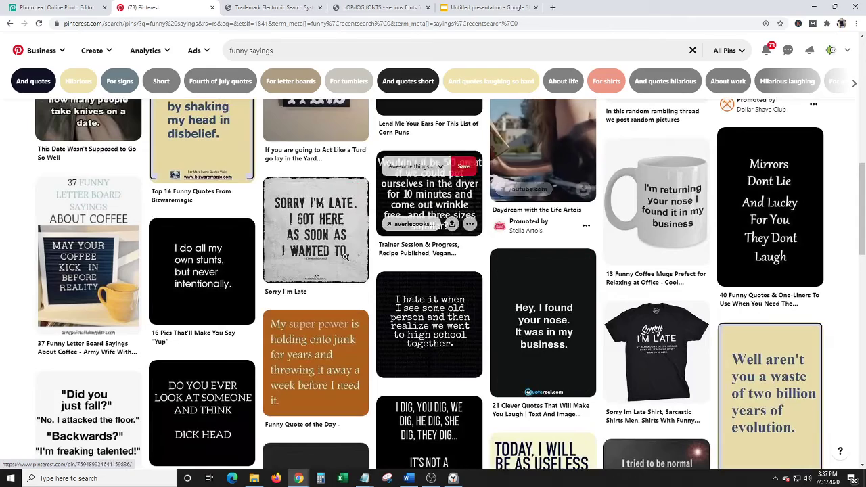
scroll(503, 254, "down", 2)
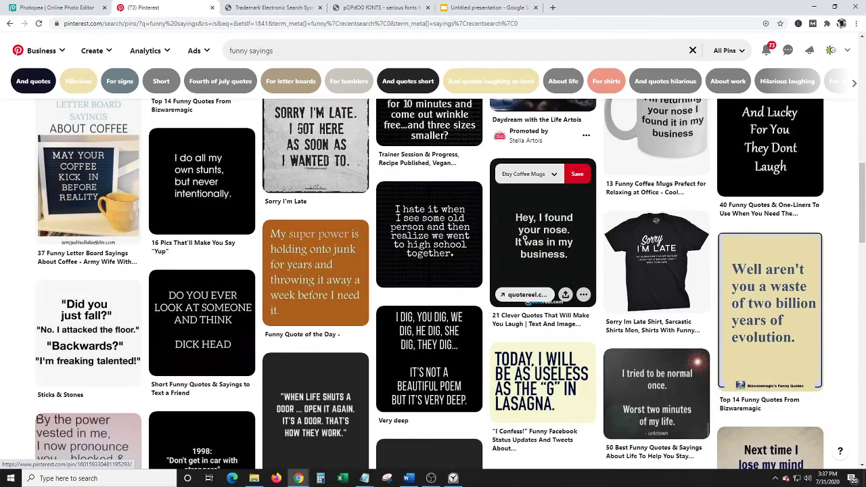
scroll(426, 230, "down", 5)
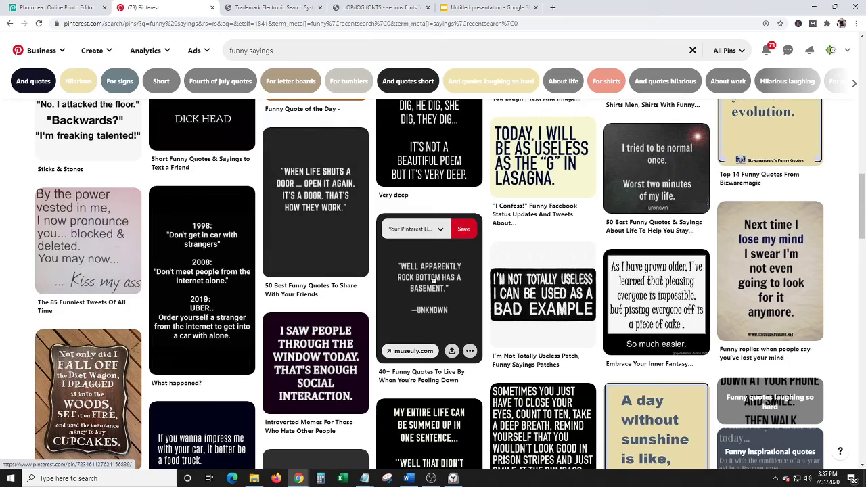
scroll(434, 280, "down", 6)
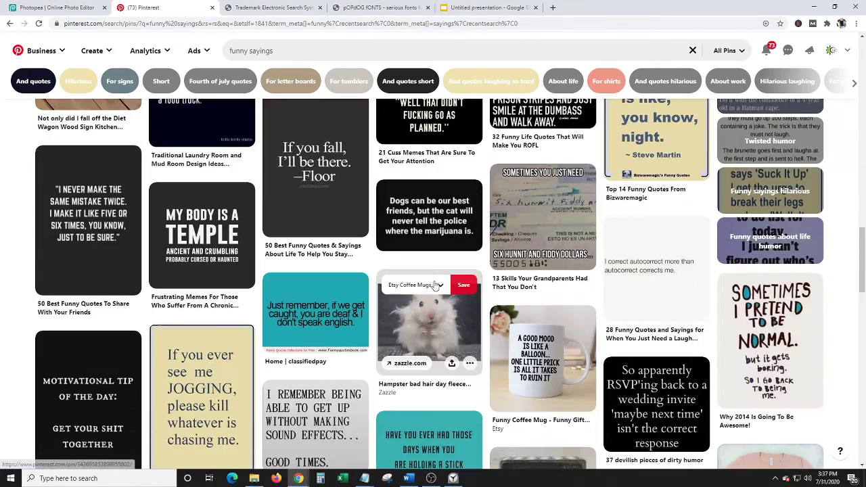
scroll(435, 284, "down", 5)
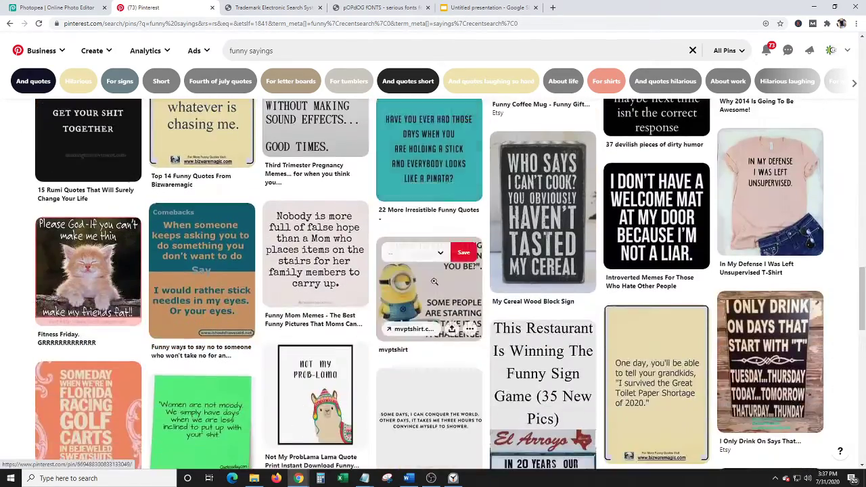
scroll(433, 280, "down", 5)
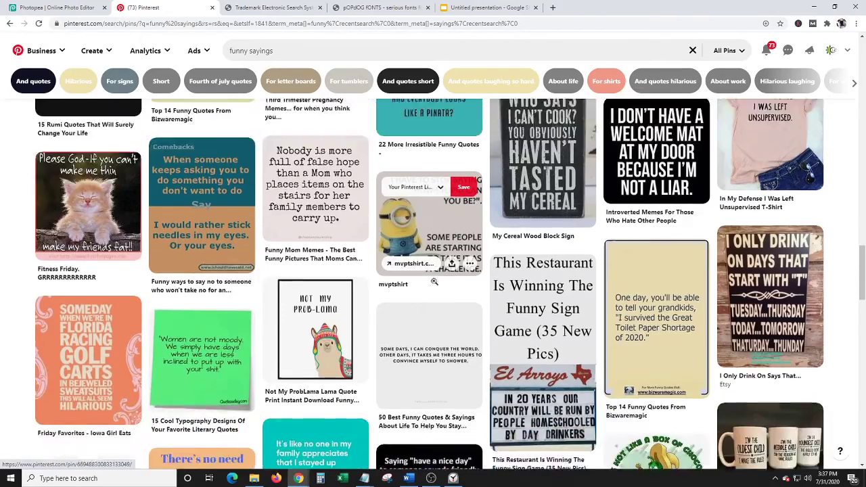
scroll(435, 281, "down", 7)
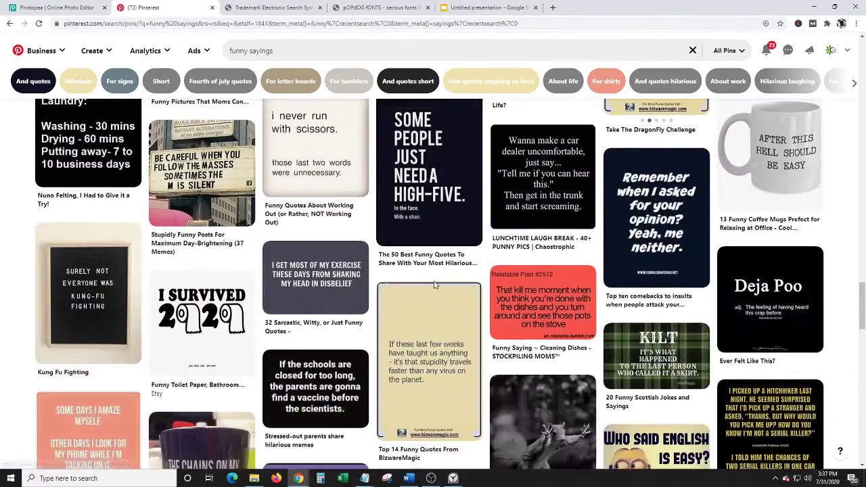
scroll(435, 284, "down", 3)
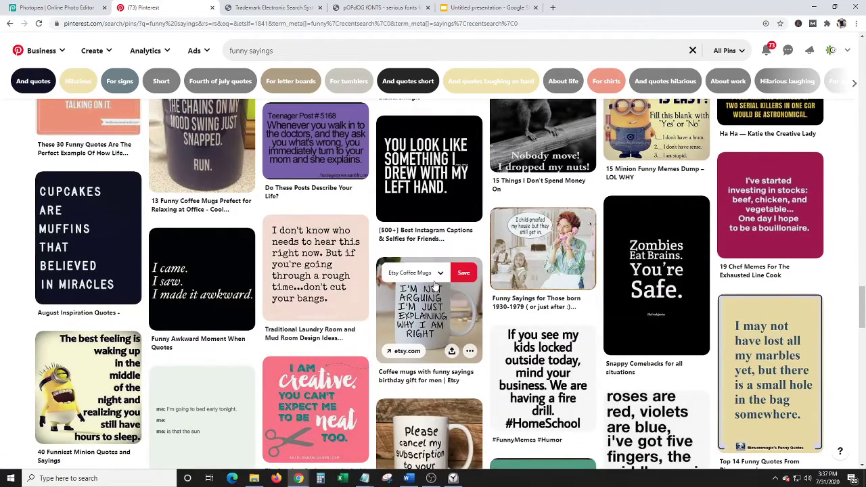
scroll(435, 287, "down", 1)
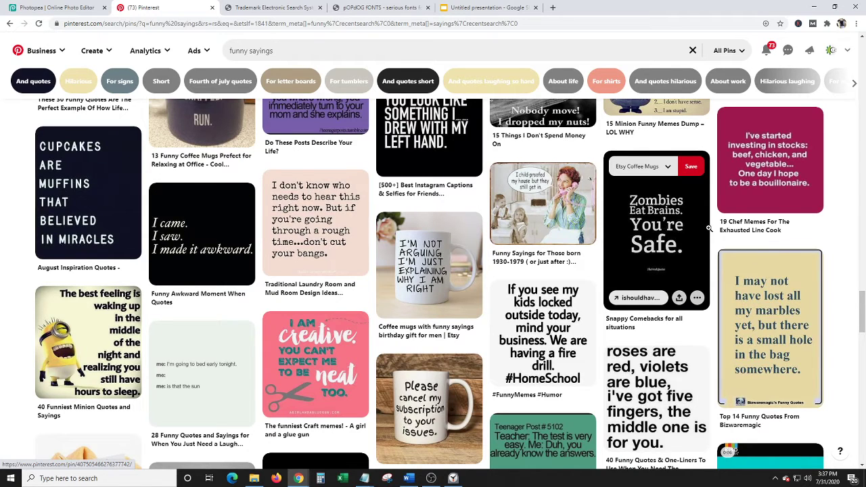
- Return to Photopea and replace the HELLO text with "ZOMBIES"
left_click(58, 8)
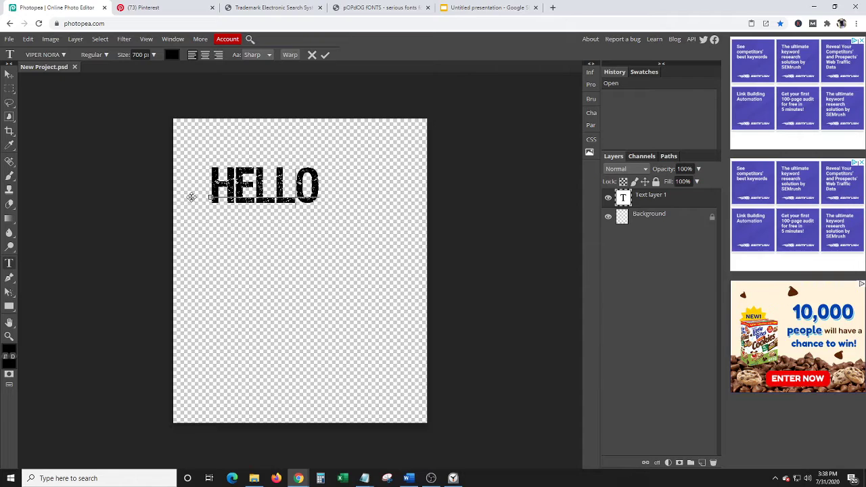
double_click(275, 184)
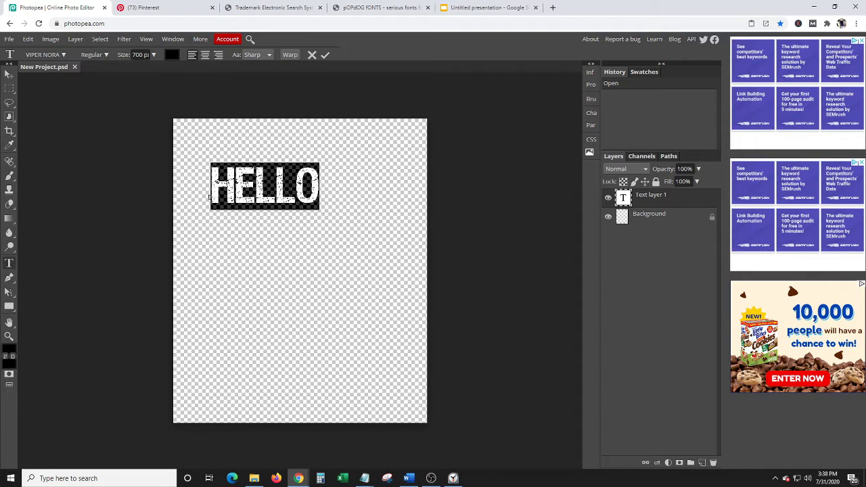
type("ZOMBIES")
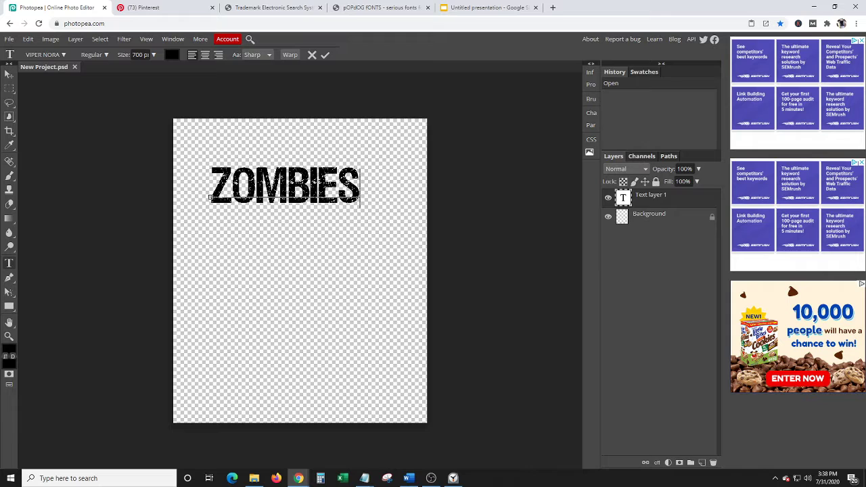
- Add two lines of text below ZOMBIES reading "EAT BRAINS." and "YOU'RE SAFE"
key("Return")
type("EAT BRAINS")
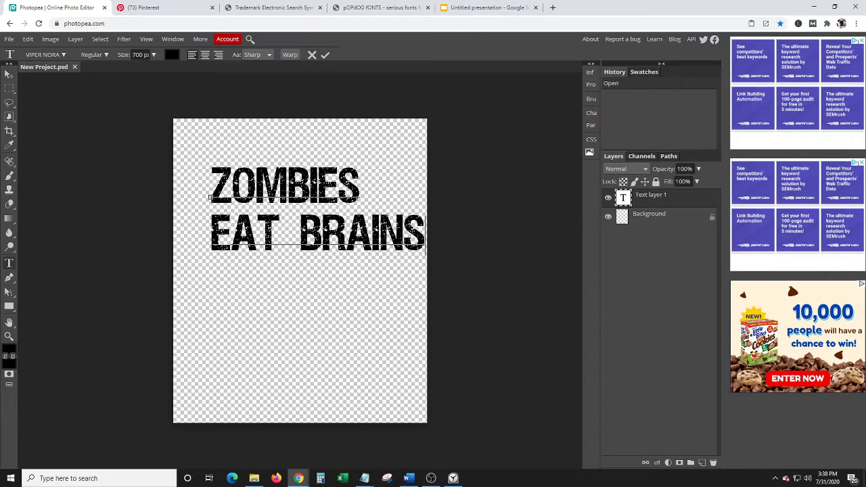
key("Return")
type("UOUR")
key("BackSpace")
key("BackSpace")
key("BackSpace")
key("BackSpace")
key("BackSpace")
key("Return")
type("YO")
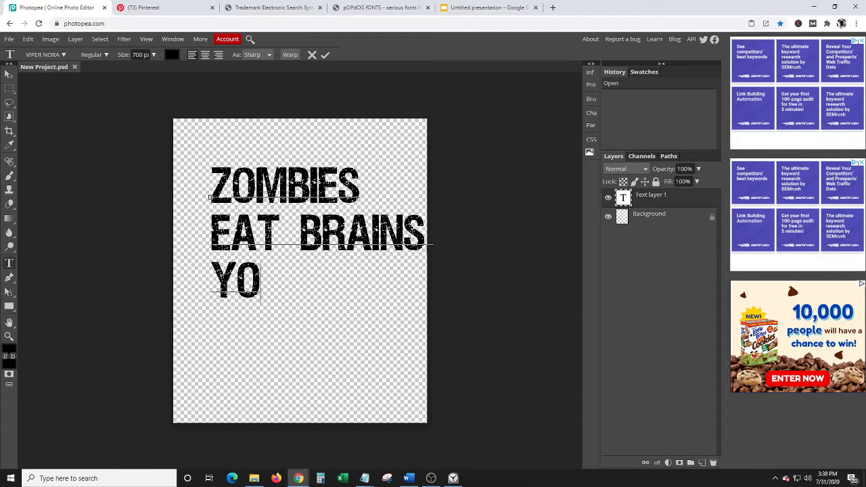
type("U")
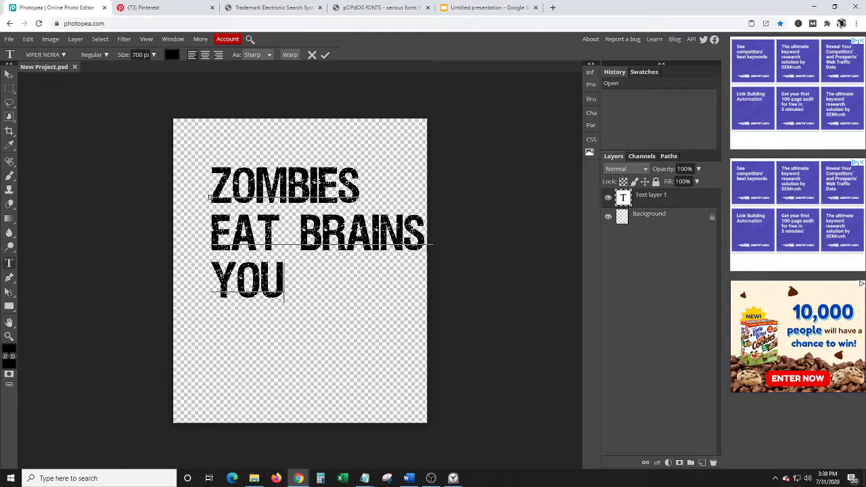
type("'RE SAFE")
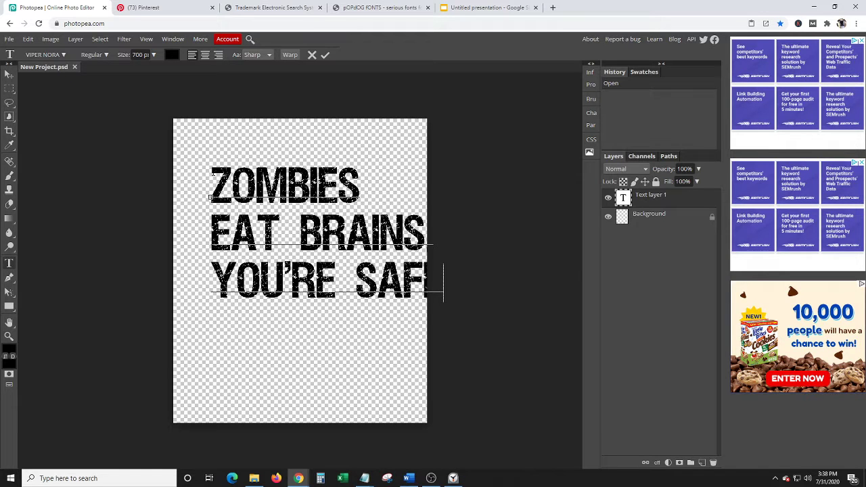
- Center-align all three lines of the text and add a period after SAFE
key("ctrl+a")
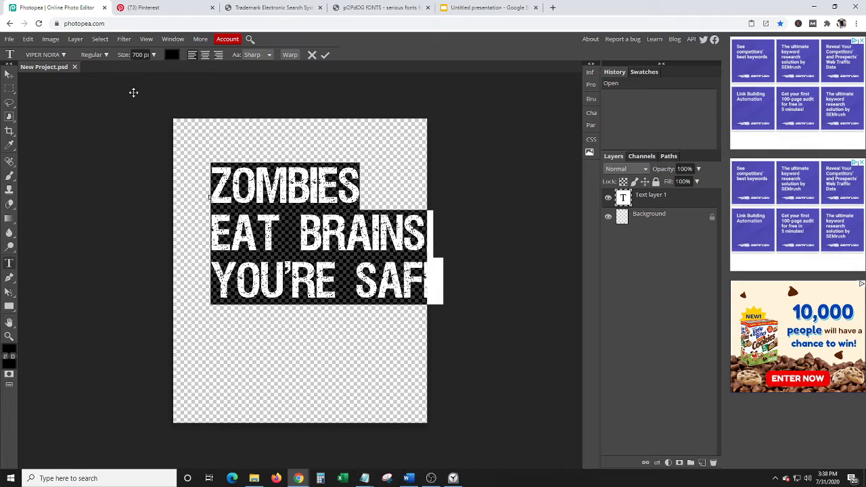
left_click(205, 54)
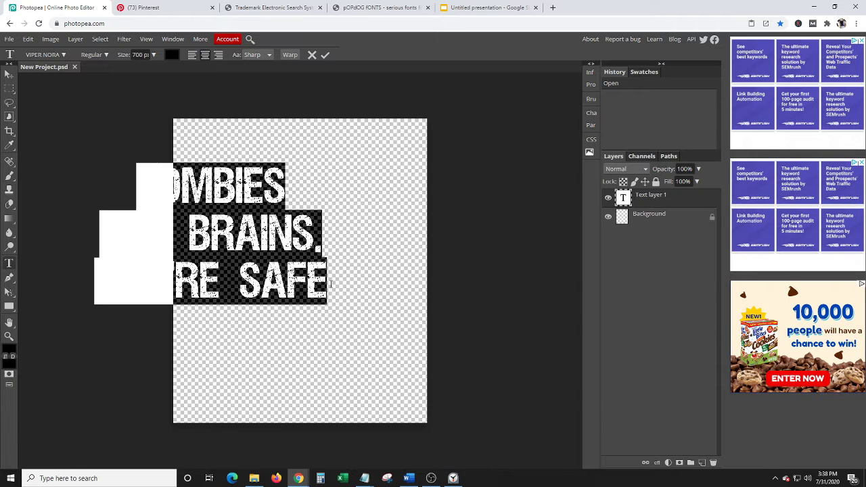
left_click(326, 285)
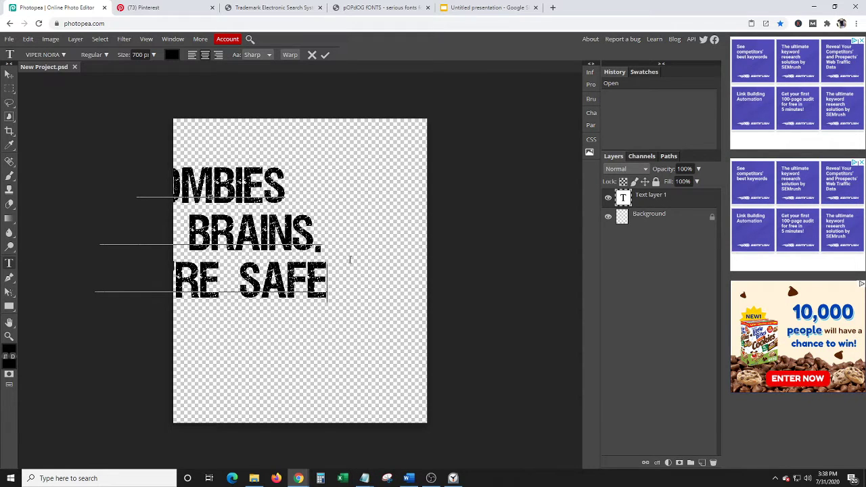
type(".")
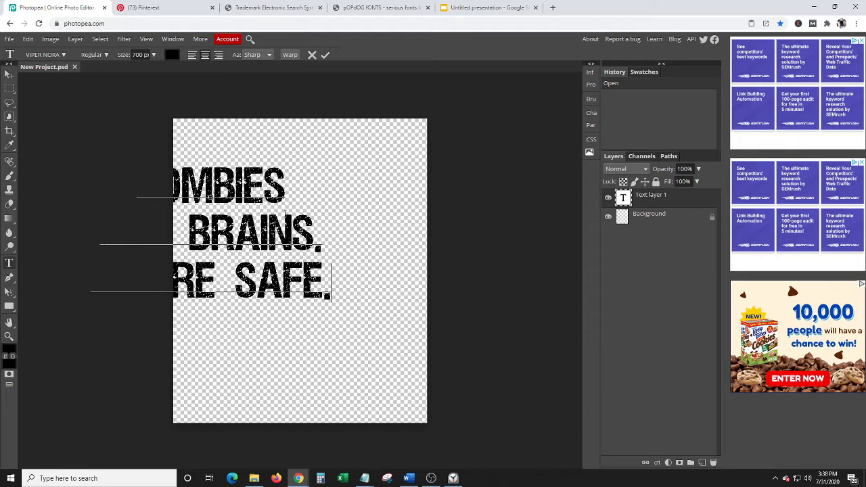
- Move the text to the horizontal center of the canvas, about 632 px below its upper edge
left_click(9, 73)
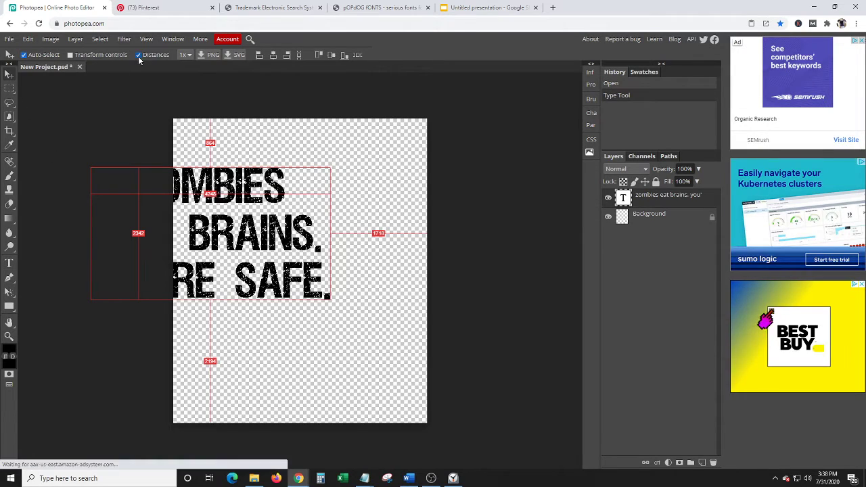
left_click_drag(212, 224, 303, 224)
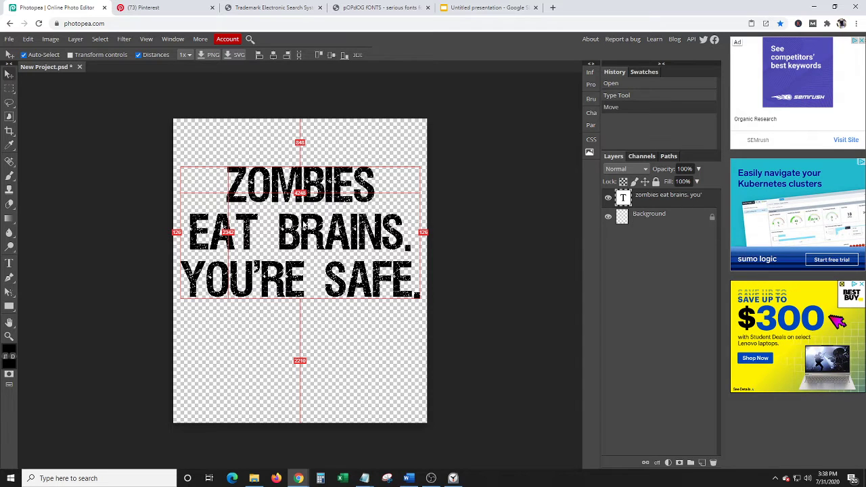
left_click_drag(310, 238, 310, 228)
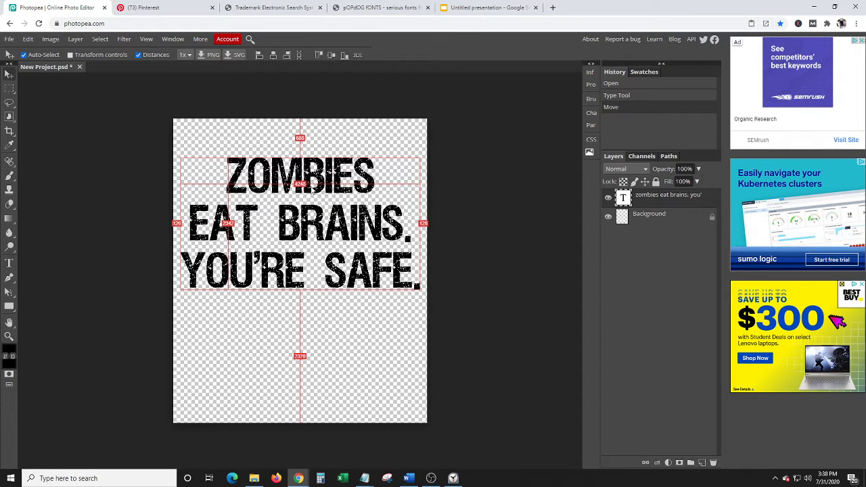
left_click_drag(312, 193, 312, 191)
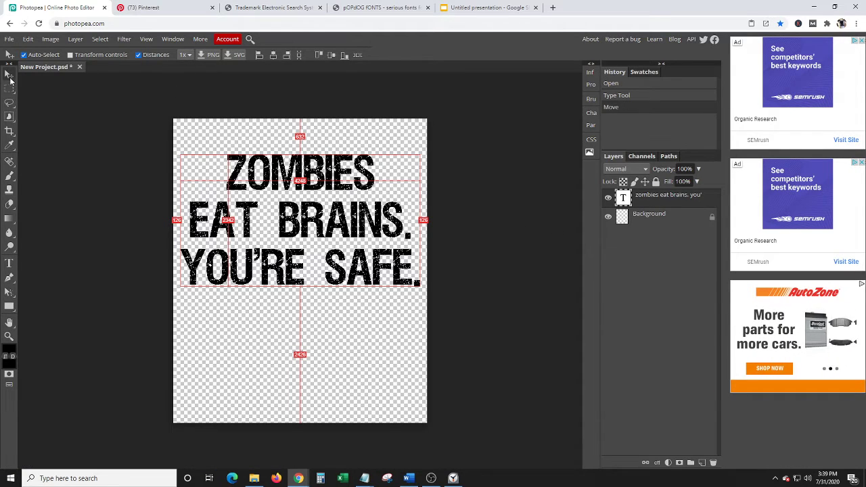
left_click(9, 262)
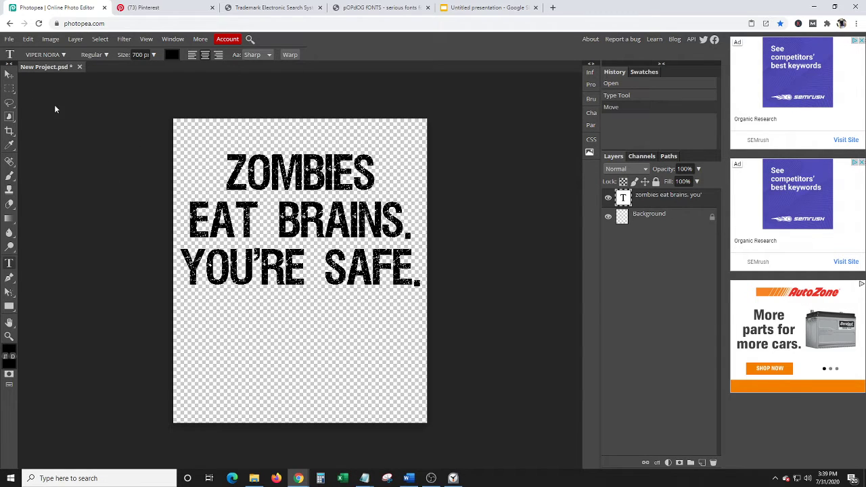
- Rename the project as "zombies eat brains youre safe"
double_click(42, 67)
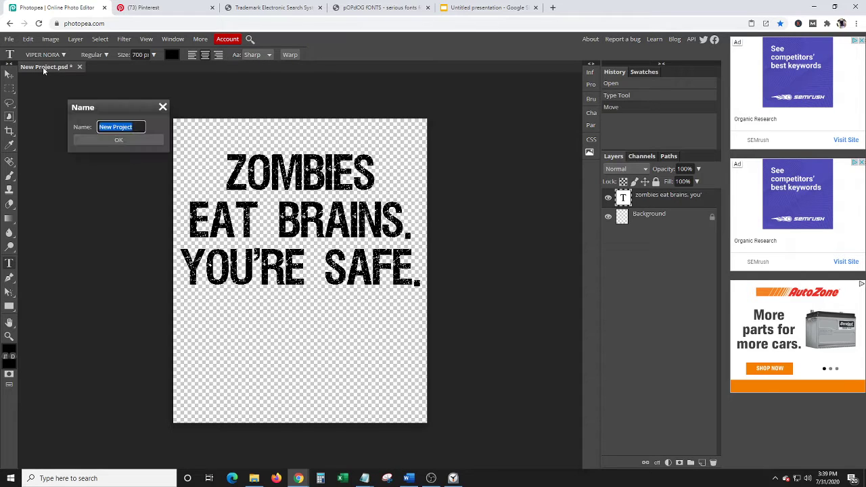
type("zombies")
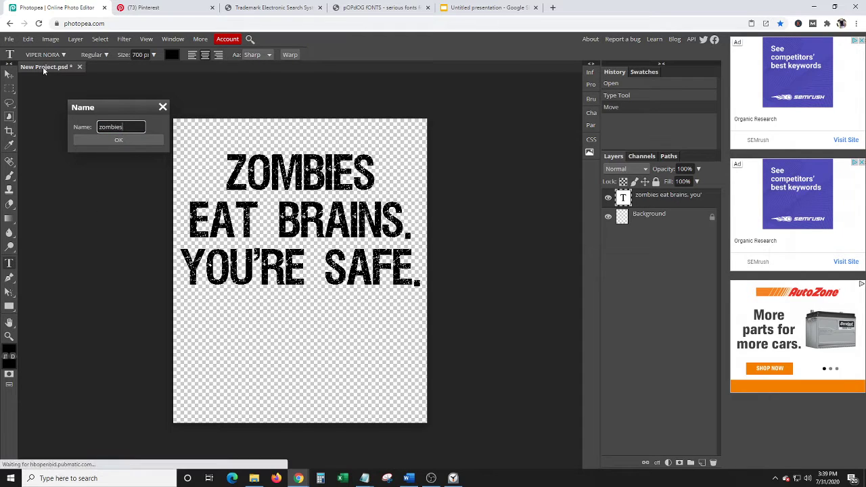
type(" eat brains yo")
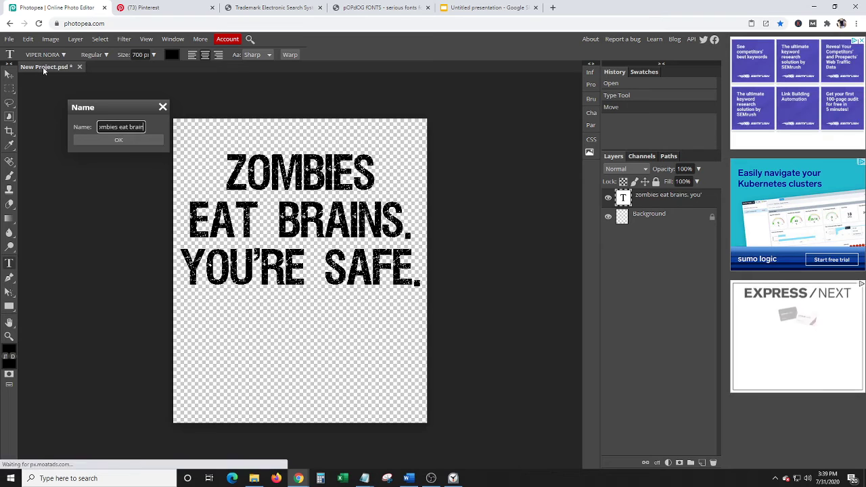
type("ure safe")
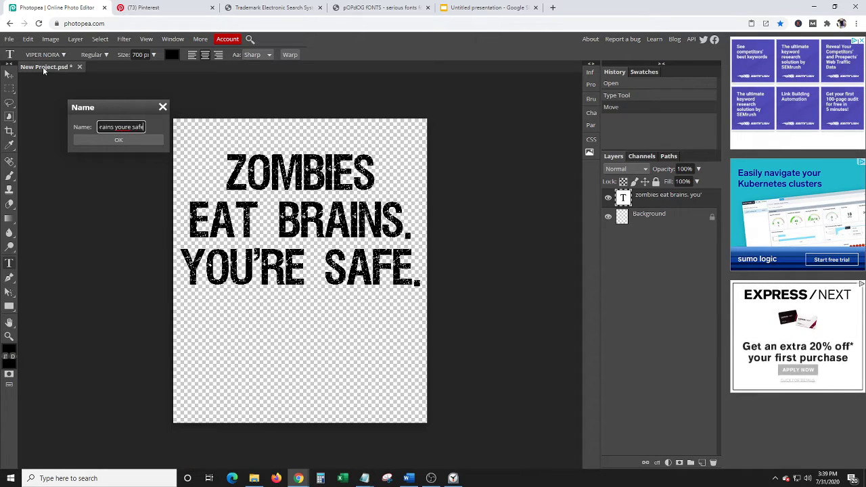
left_click(116, 141)
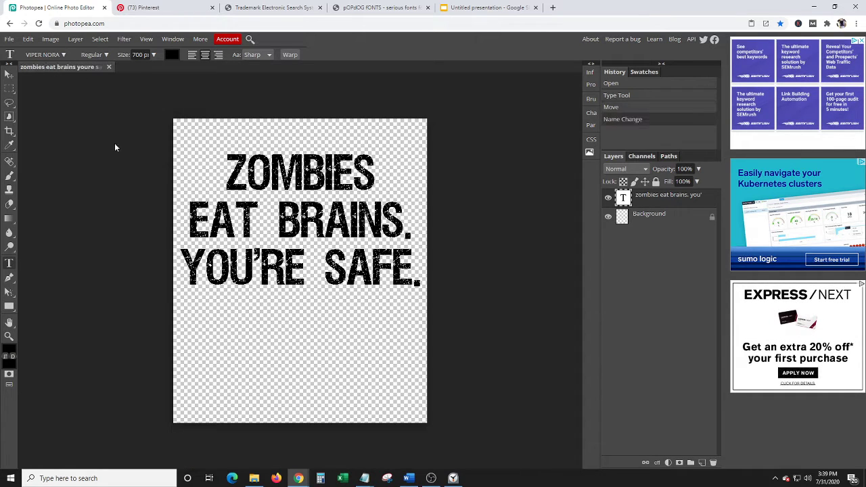
- Export the black text design as a 4500 x 5400 px PNG at 100% quality
left_click(9, 39)
mouse_move(32, 173)
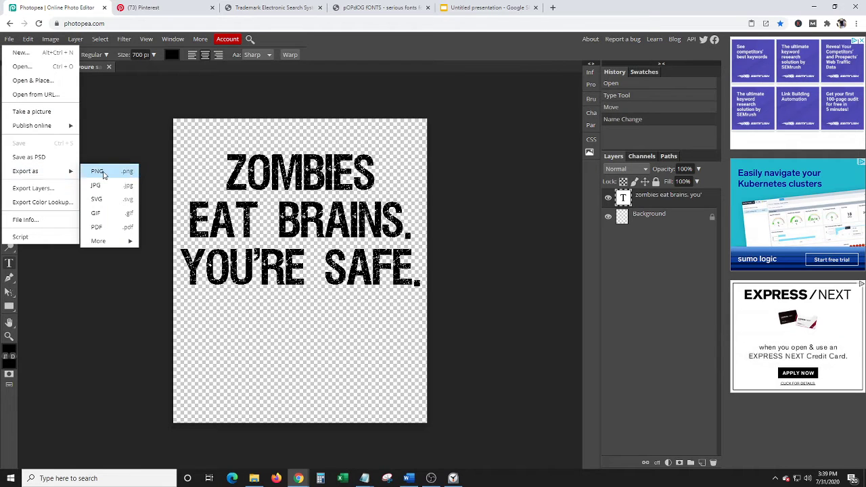
left_click(103, 174)
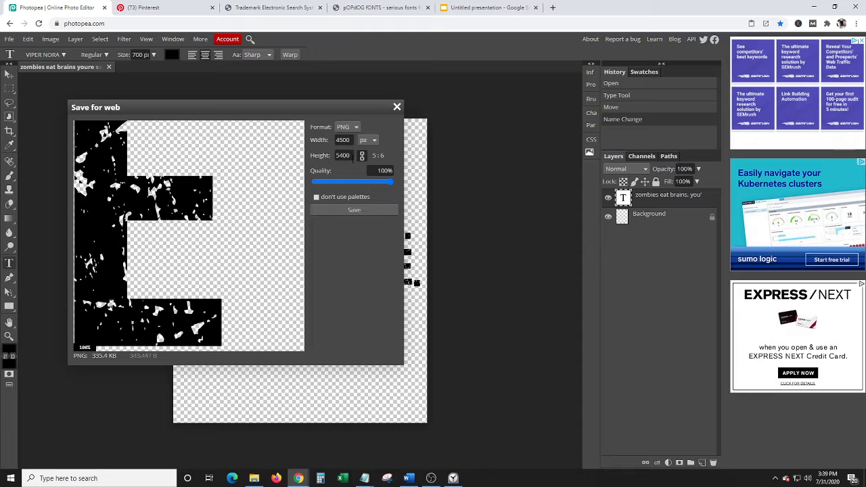
left_click(360, 214)
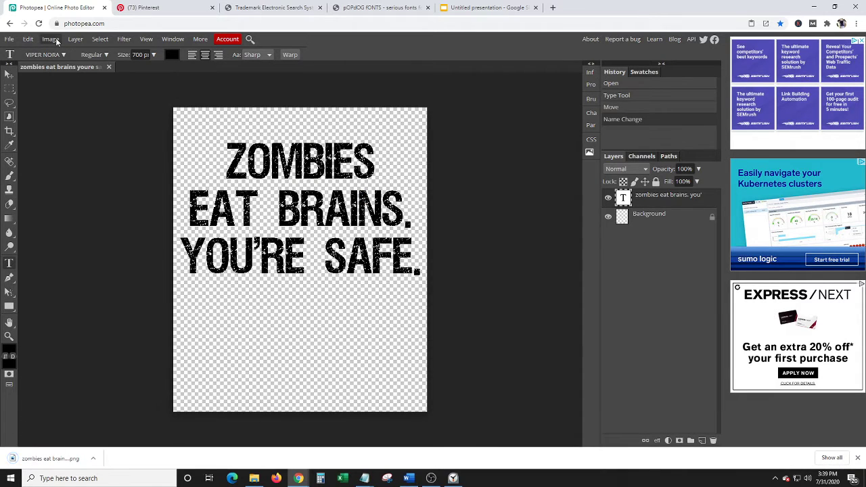
- Apply a white Color Overlay layer style to the text layer at 100% opacity
left_click(76, 39)
mouse_move(101, 111)
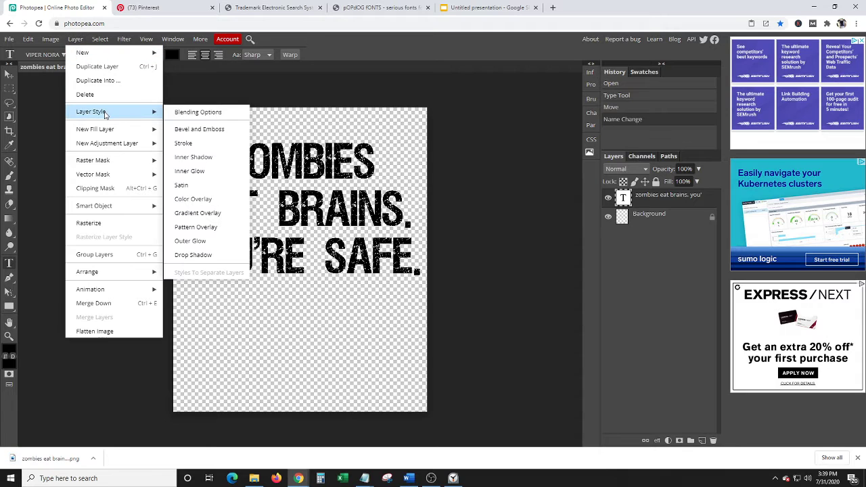
left_click(197, 199)
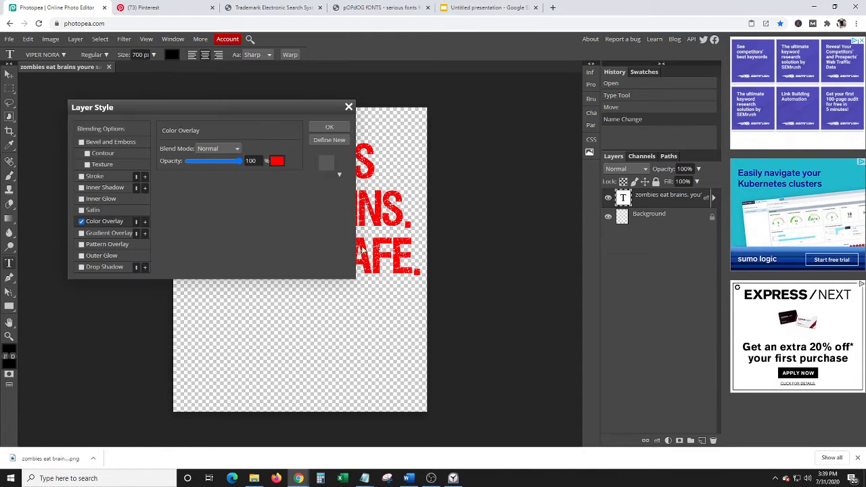
left_click(277, 161)
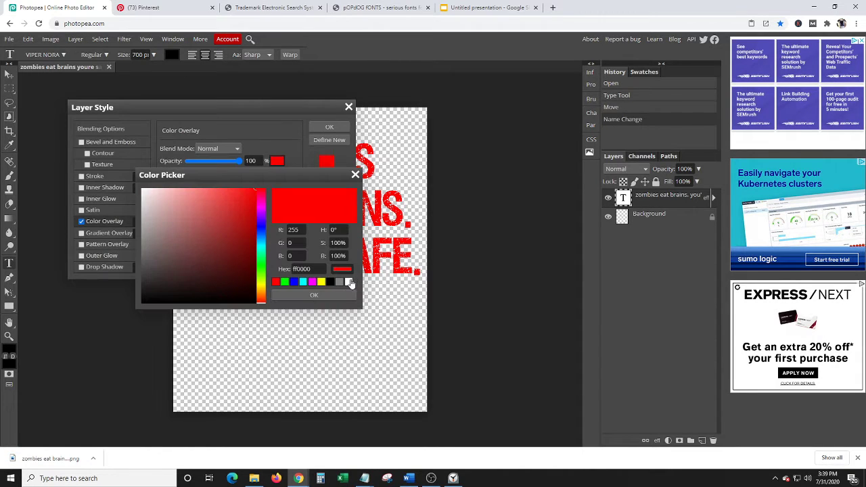
left_click(349, 282)
left_click(313, 295)
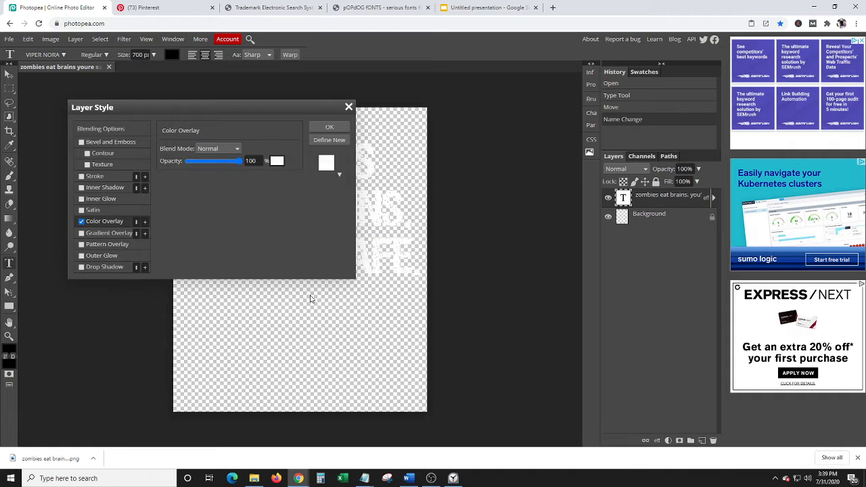
left_click(327, 128)
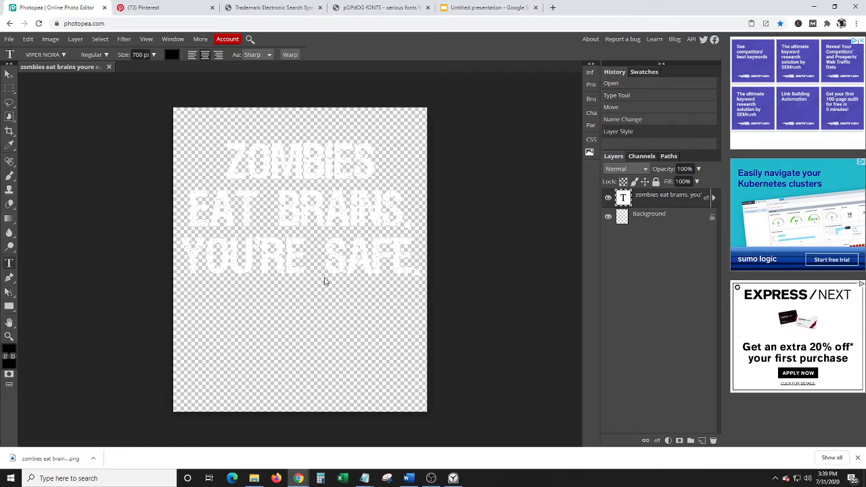
- Export the white text version as a 4500 x 5400 px PNG at 100% quality
left_click(8, 39)
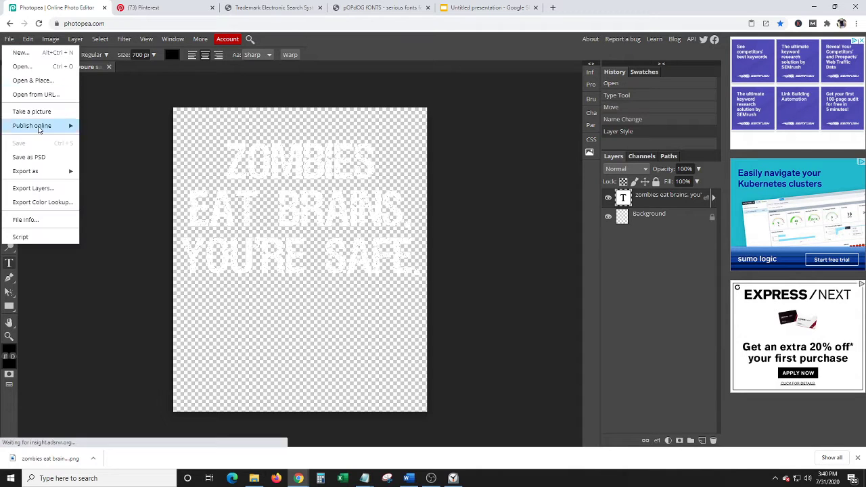
mouse_move(68, 171)
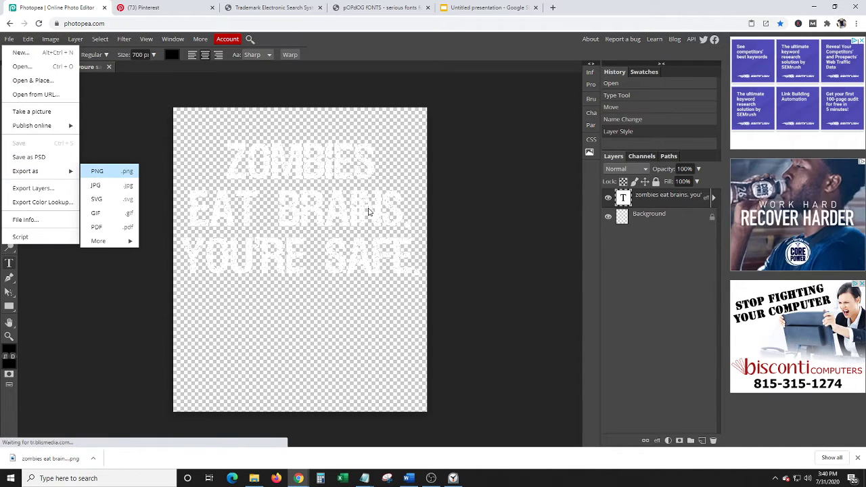
left_click(97, 171)
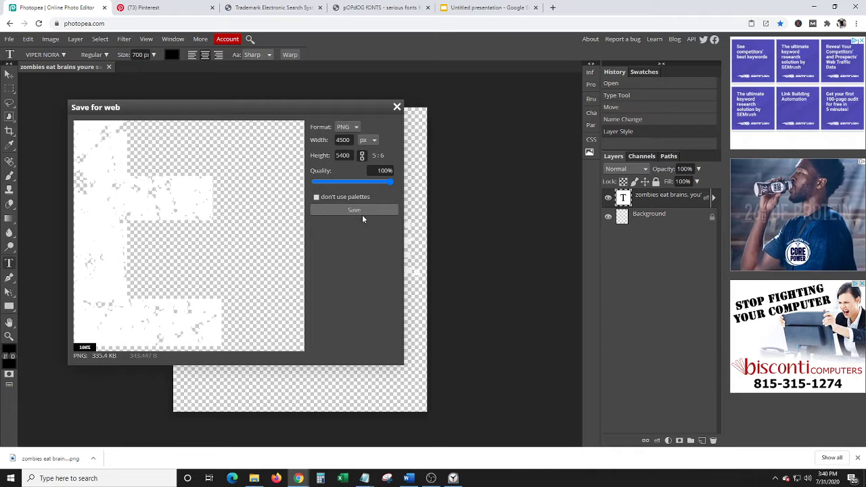
left_click(360, 211)
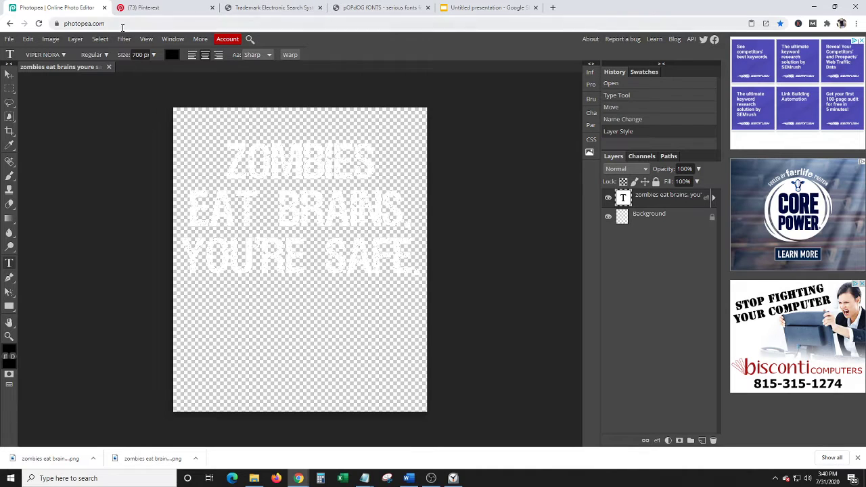
- Switch to the Pinterest page and select its web address for replacement
left_click(177, 7)
left_click(190, 23)
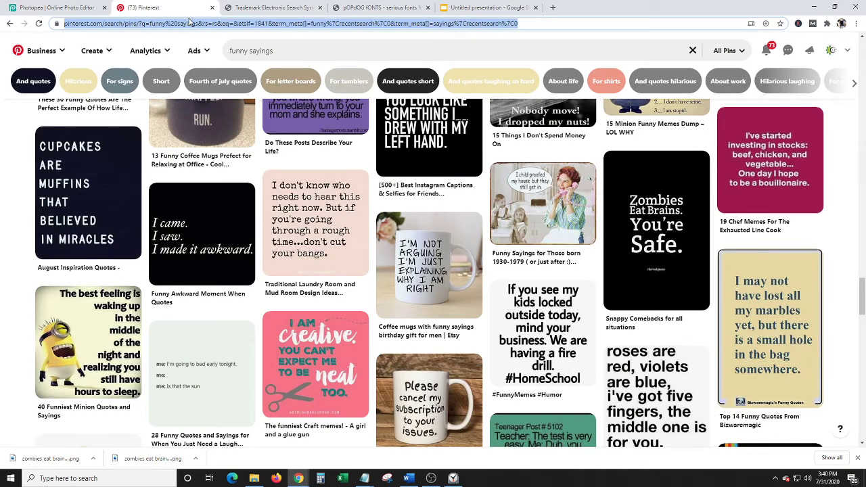
type("commerica:")
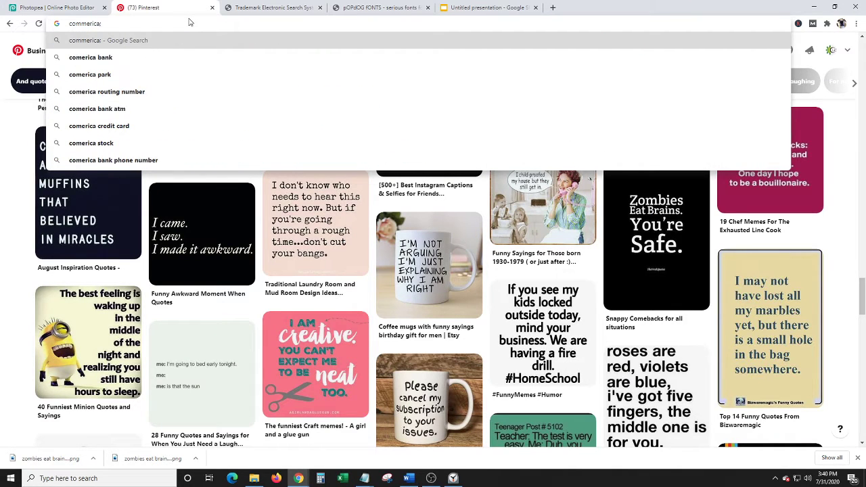
key("BackSpace")
type("l fonts for free")
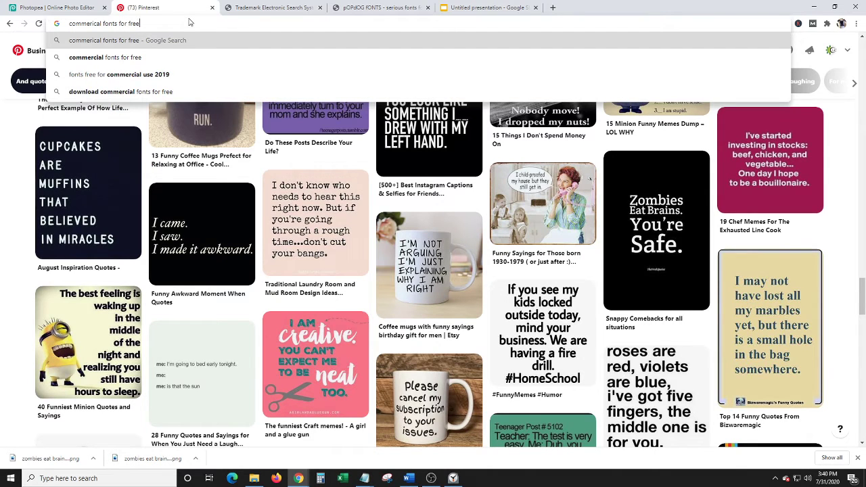
key("BackSpace")
key("BackSpace")
key("BackSpace")
key("BackSpace")
key("BackSpace")
key("BackSpace")
key("BackSpace")
key("BackSpace")
key("BackSpace")
key("BackSpace")
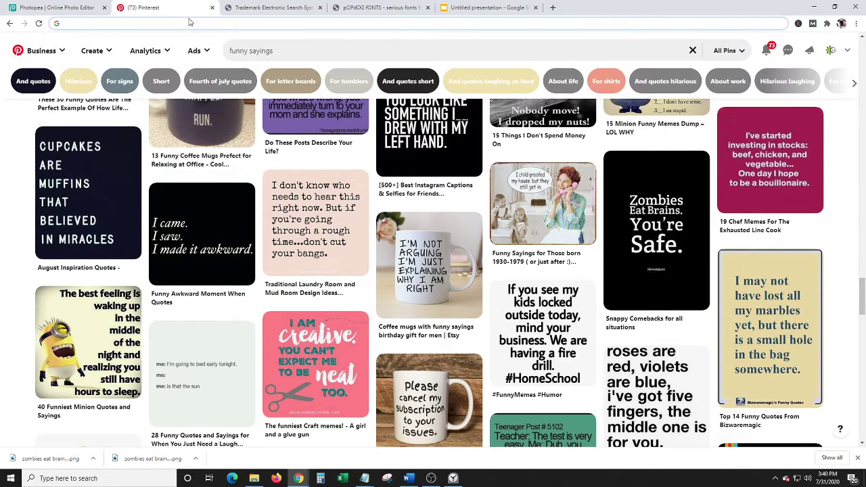
- Search the web for "distressed fonts free for commercial use"
type("distres")
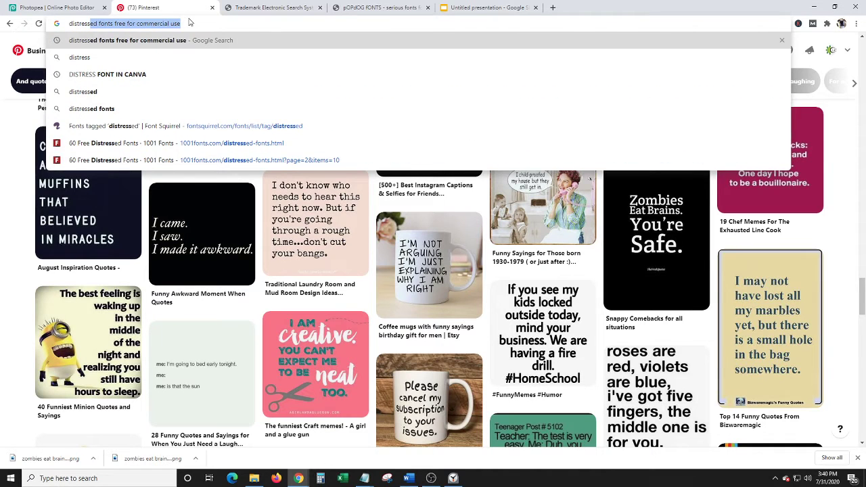
type("s")
key("Return")
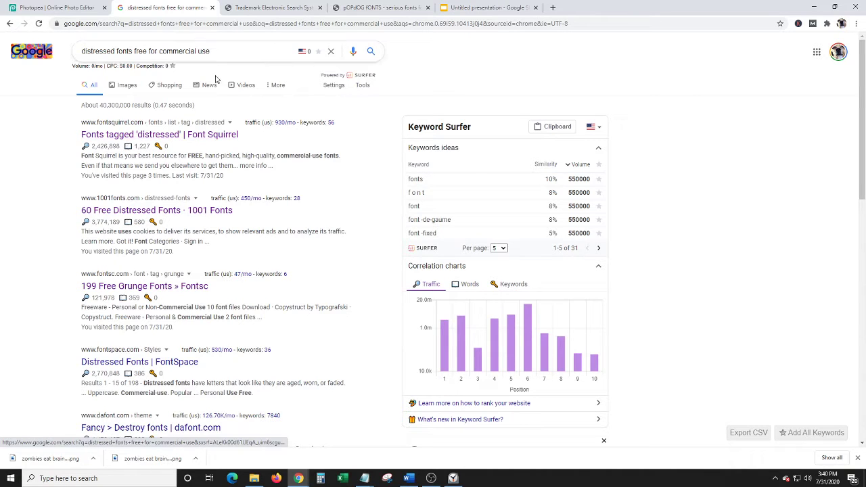
- Open the Font Squirrel distressed fonts result and the Fontsc grunge fonts result in separate new tabs
right_click(170, 138)
left_click(193, 140)
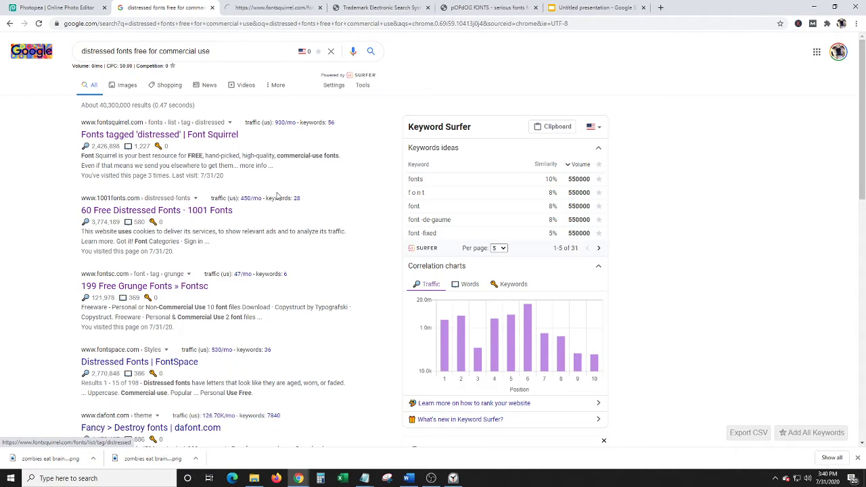
right_click(168, 289)
left_click(183, 294)
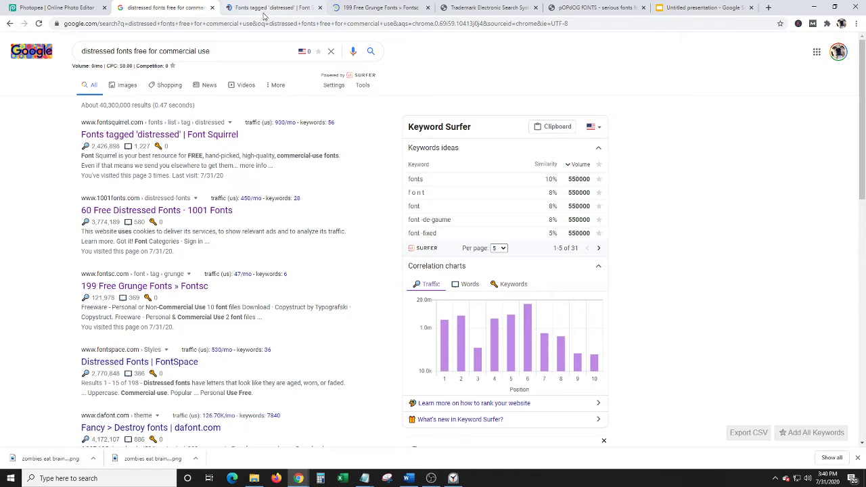
- Open the Alpha Echo font page from Font Squirrel's list of distressed fonts
left_click(288, 7)
scroll(93, 175, "down", 2)
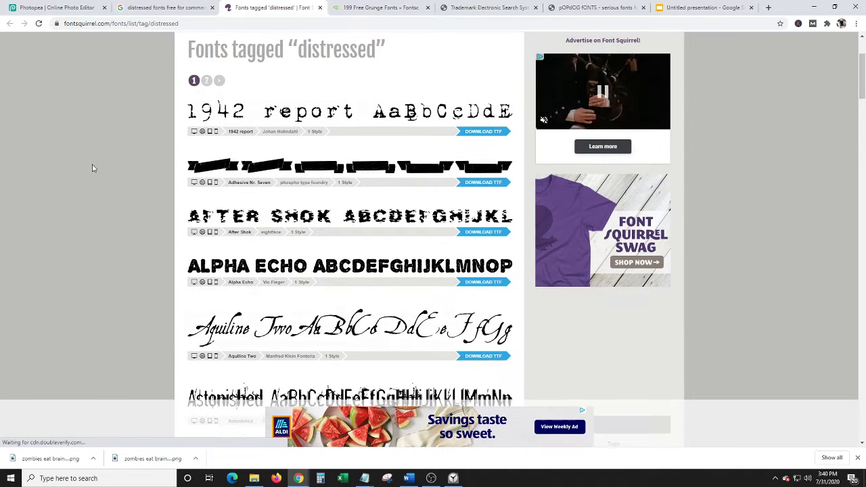
left_click(352, 265)
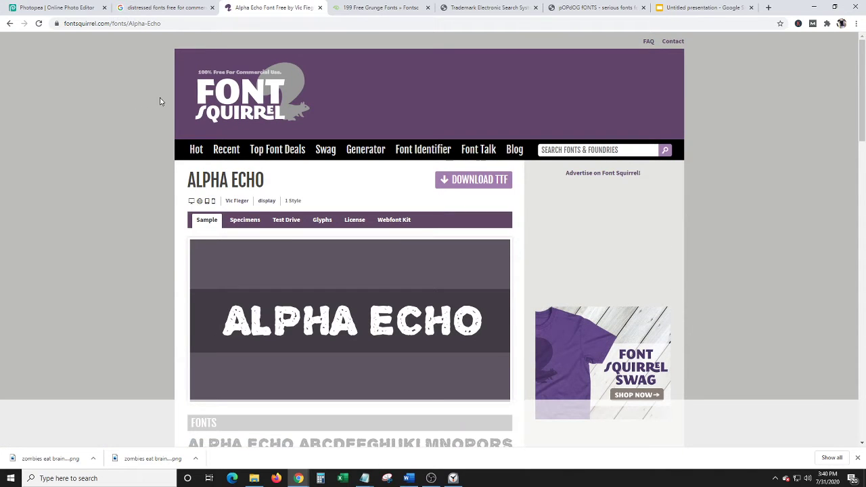
- Examine the Alpha Echo font's license text on Font Squirrel for its usage terms
scroll(88, 111, "down", 1)
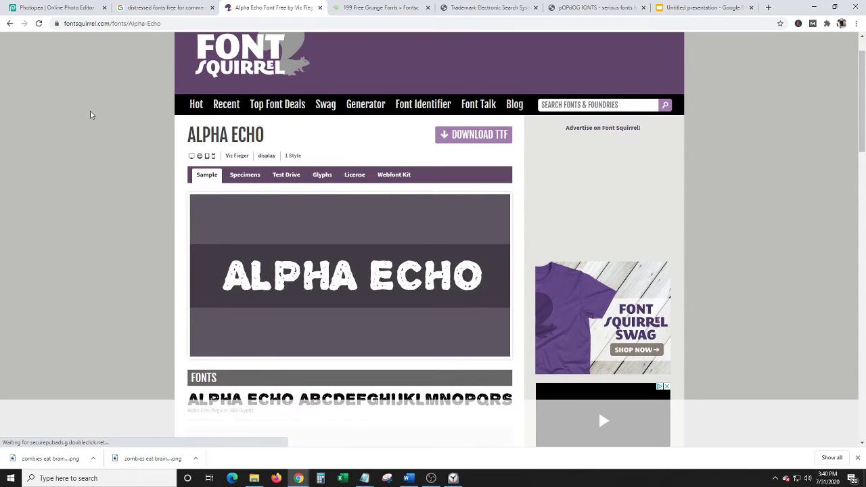
left_click(361, 180)
scroll(369, 166, "down", 1)
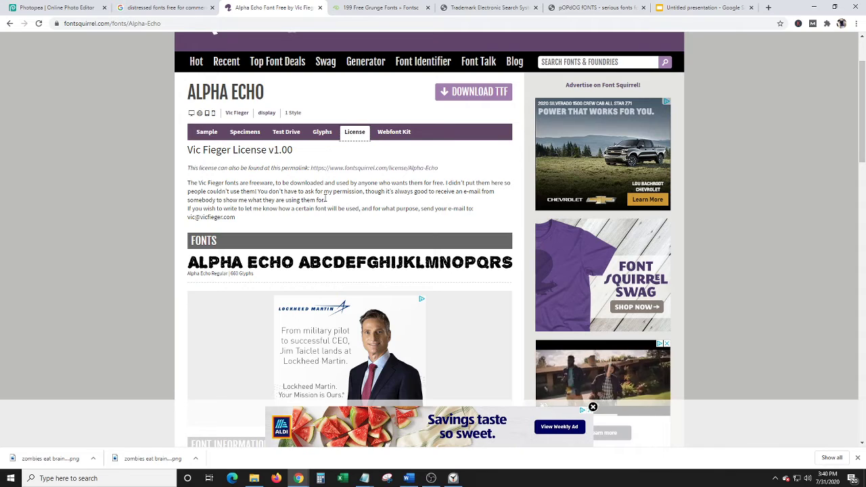
scroll(115, 205, "down", 2)
scroll(115, 205, "up", 3)
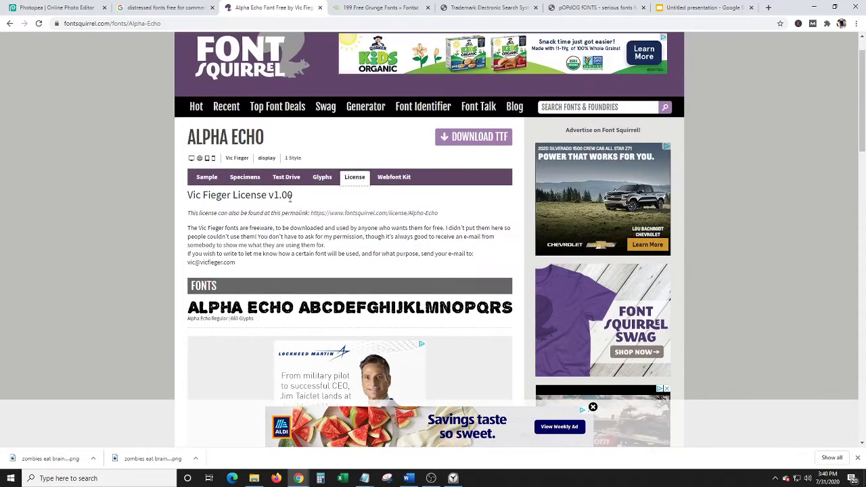
scroll(196, 215, "down", 3)
scroll(196, 215, "up", 3)
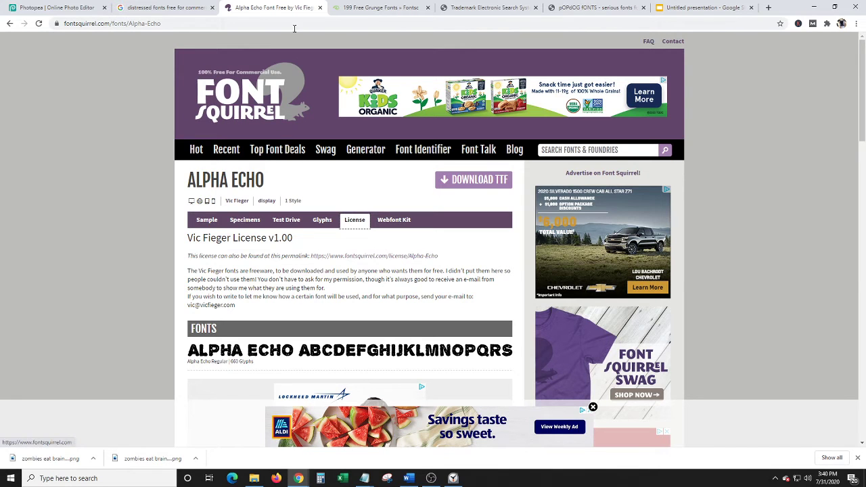
- Find the Viper Nora font in Fontsc's grunge fonts, compare it with the Photopea design's font, and open its page
left_click(362, 7)
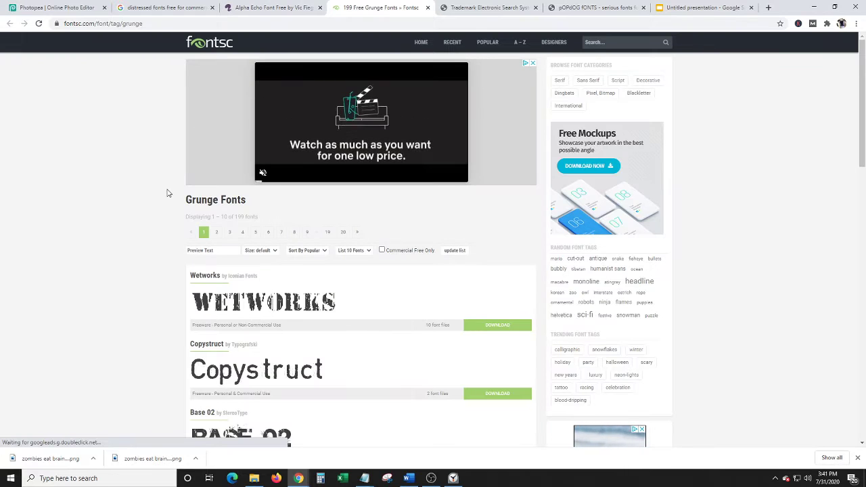
scroll(170, 172, "down", 5)
scroll(170, 169, "down", 2)
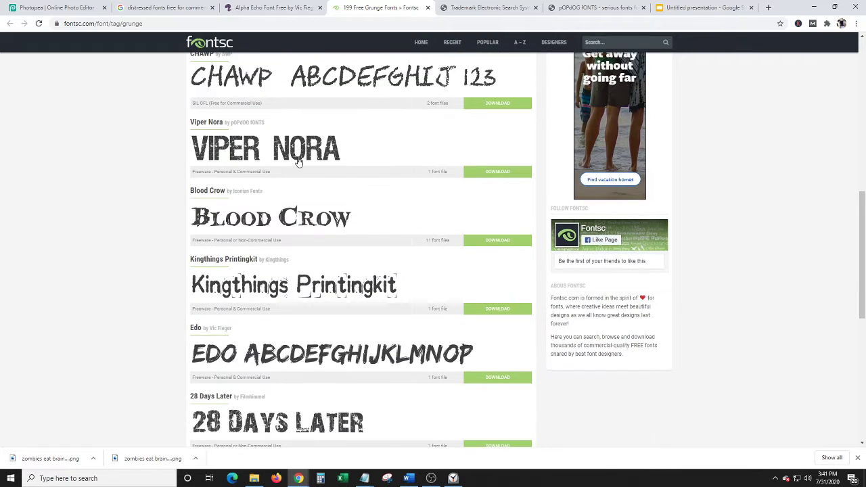
left_click(66, 6)
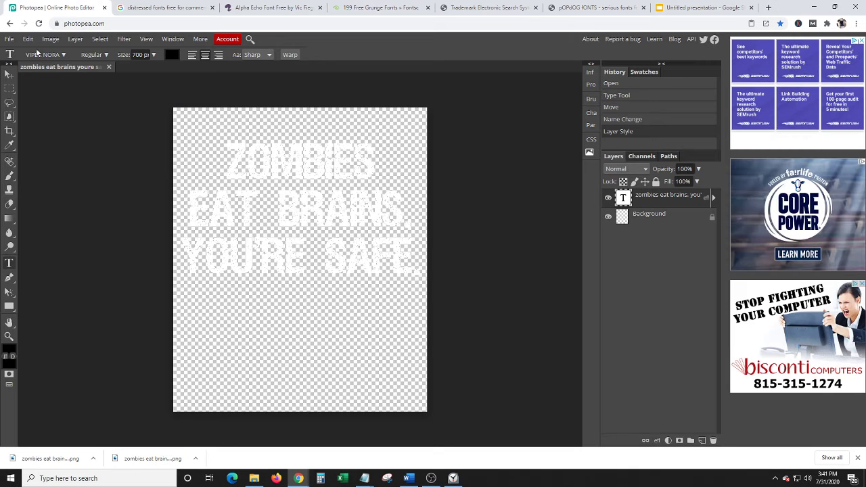
left_click(378, 8)
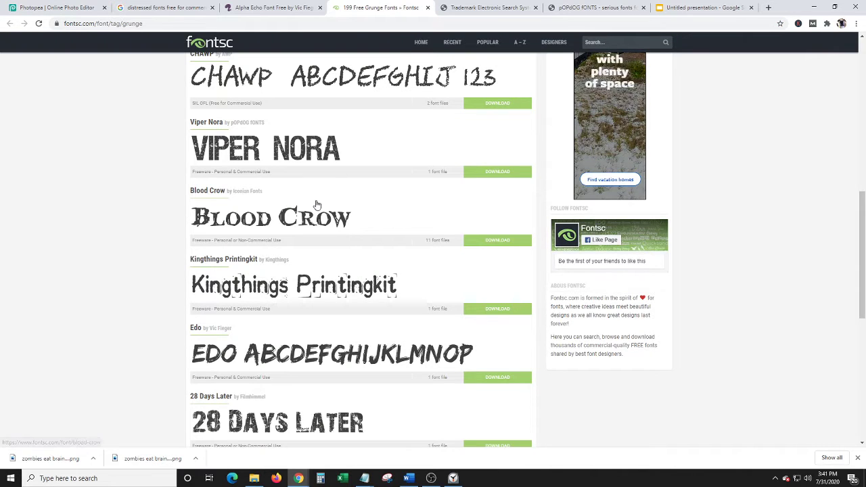
left_click(249, 153)
scroll(379, 236, "down", 2)
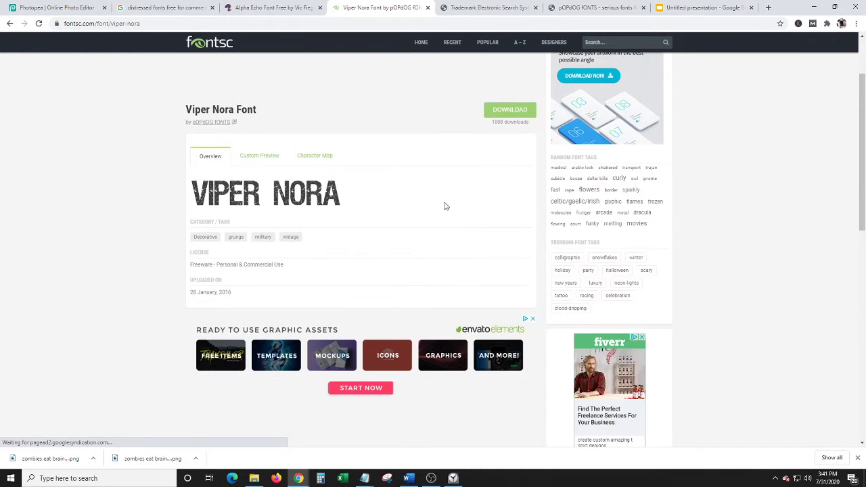
- Open the pOPdOG fONTS designer page from Viper Nora and look through the fonts and their license types
left_click(212, 128)
scroll(180, 191, "down", 4)
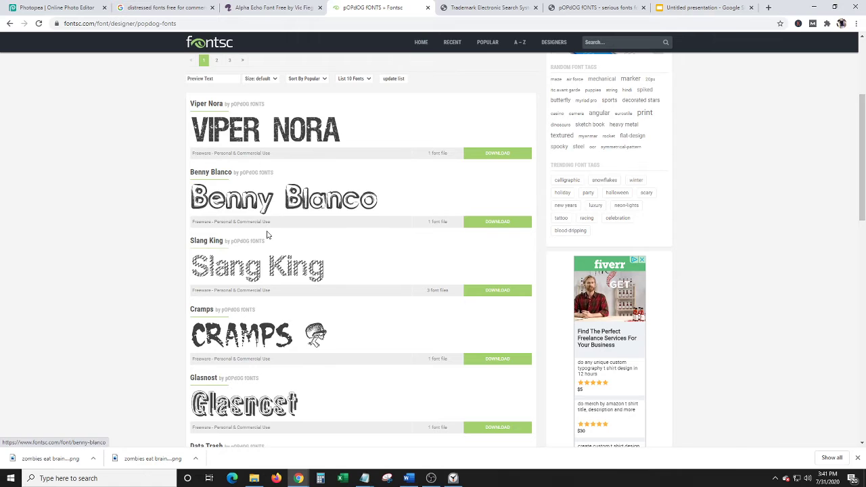
scroll(277, 228, "down", 2)
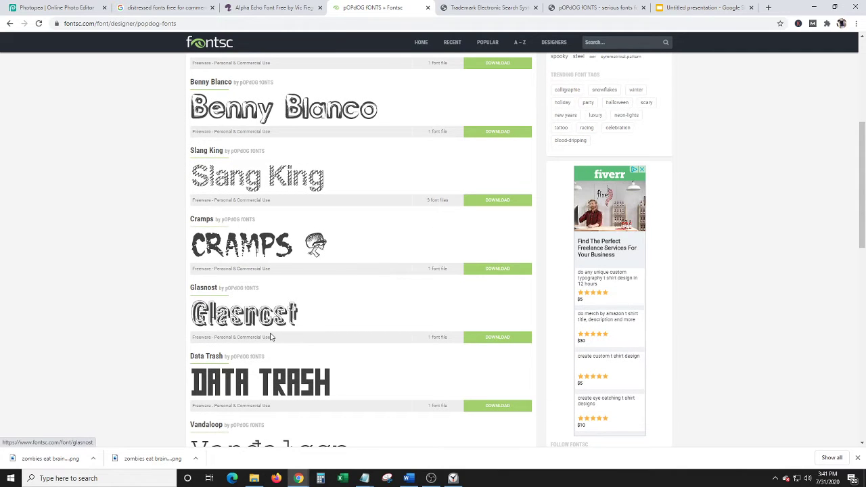
scroll(284, 315, "down", 2)
scroll(266, 272, "down", 5)
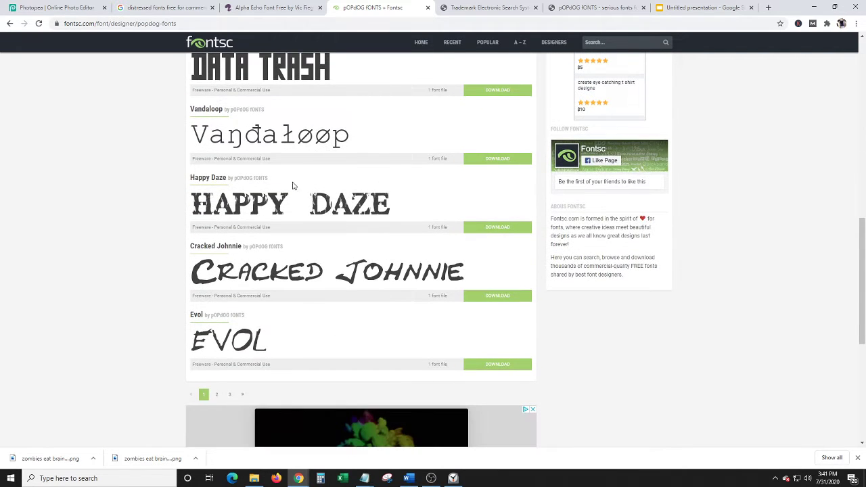
scroll(275, 331, "up", 10)
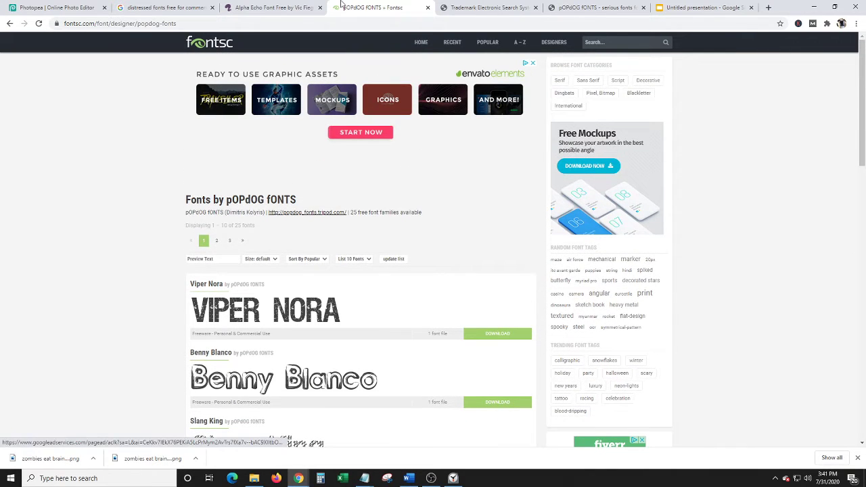
- Return to Photopea, locate the alpha_echo font file in Downloads' Alpha-Echo folder through Load Font, and close the file browser without loading it
left_click(60, 7)
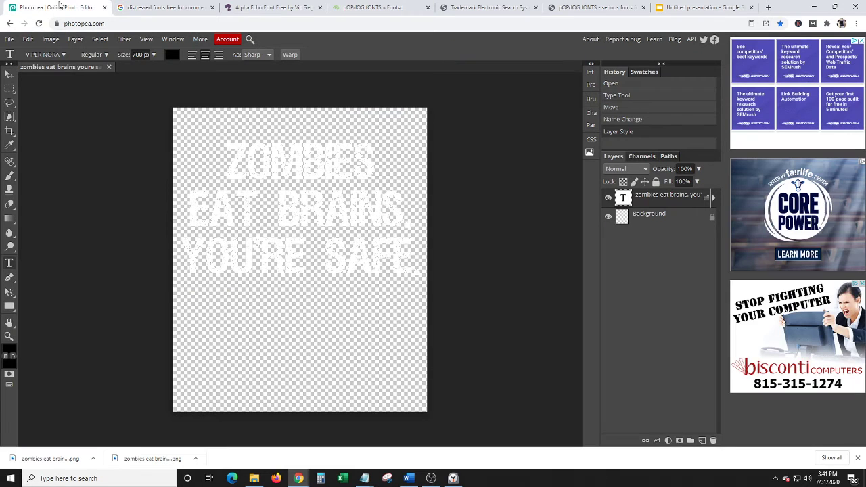
left_click(63, 55)
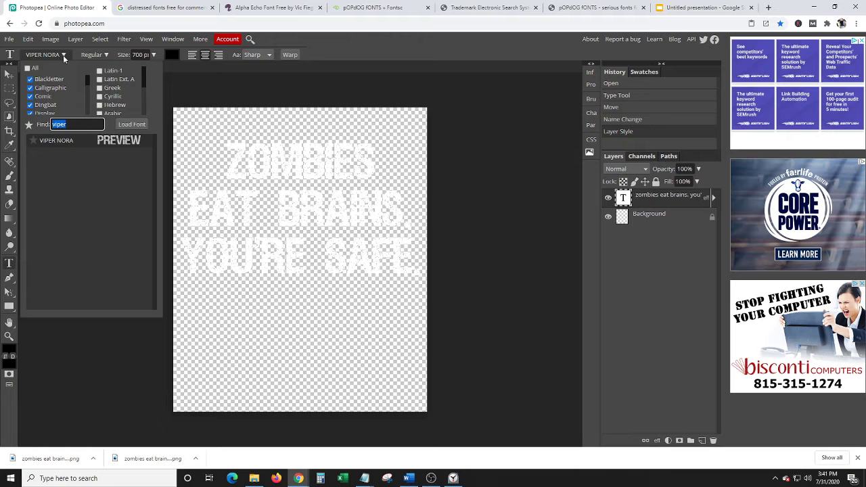
left_click(140, 125)
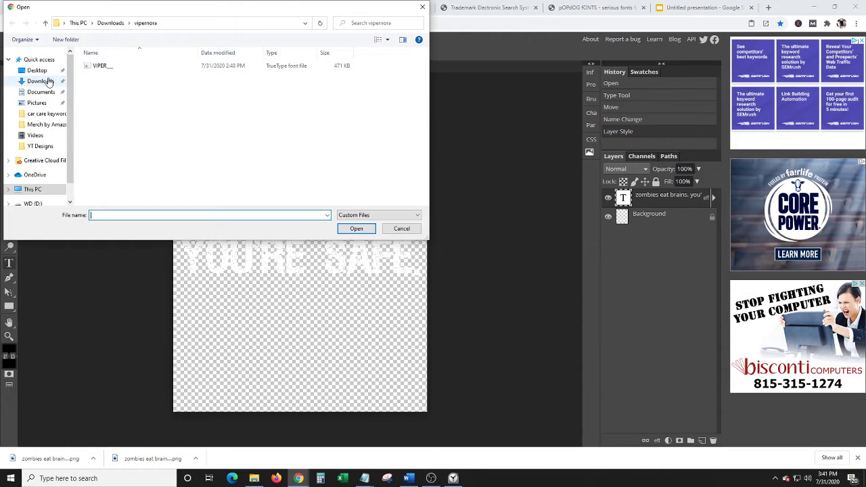
left_click(49, 81)
double_click(112, 87)
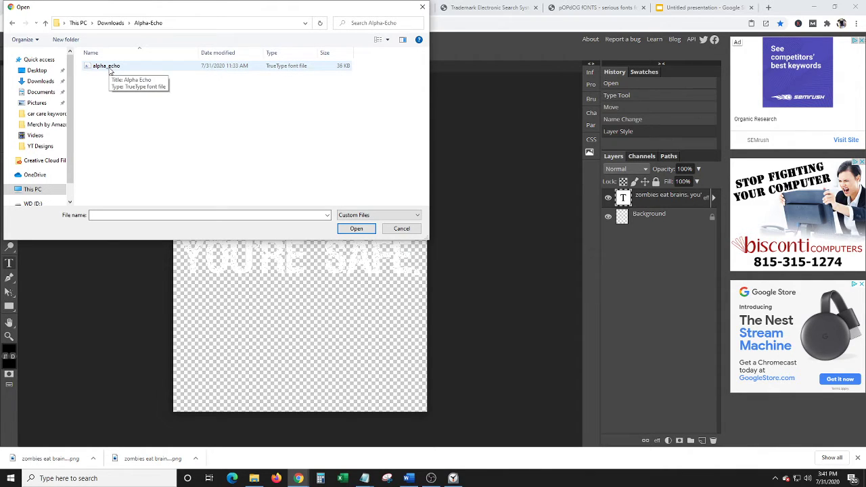
left_click(401, 228)
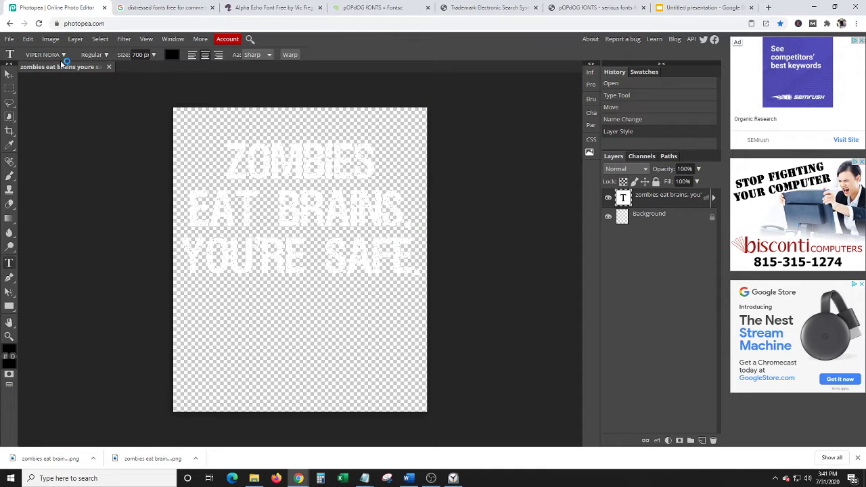
- Clear the "viper" filter from the font search and look through Photopea's full list of available fonts
left_click(64, 55)
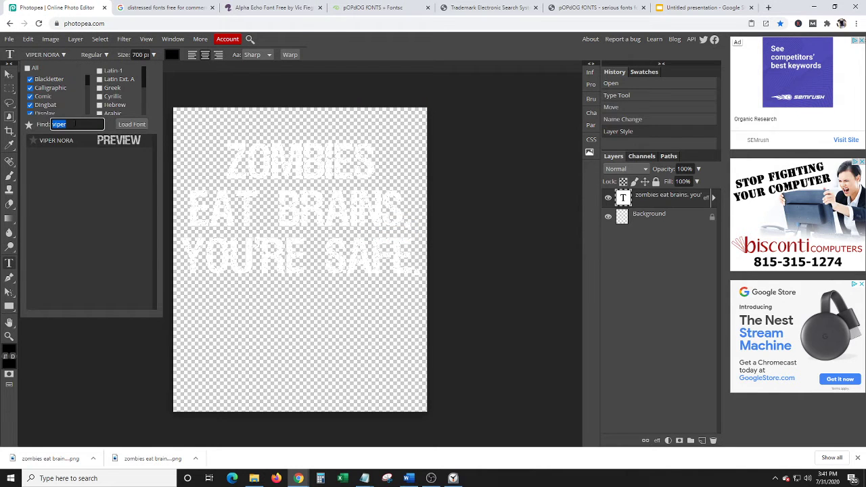
key("BackSpace")
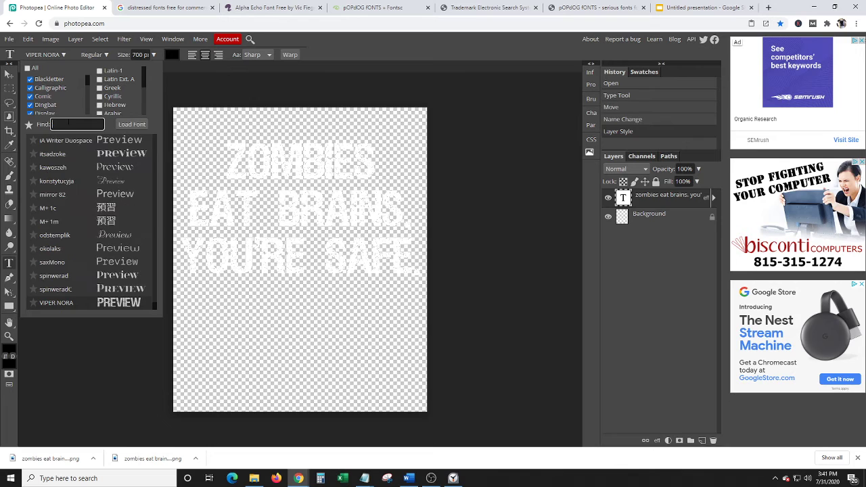
scroll(87, 167, "down", 20)
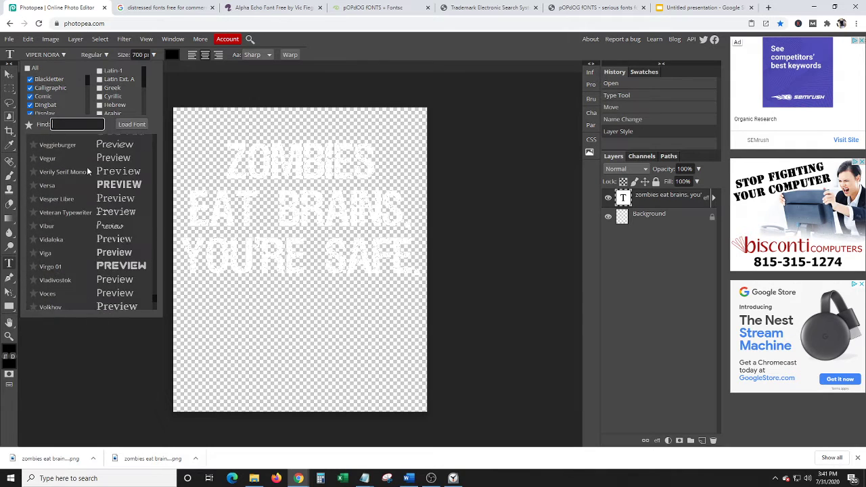
scroll(86, 166, "up", 15)
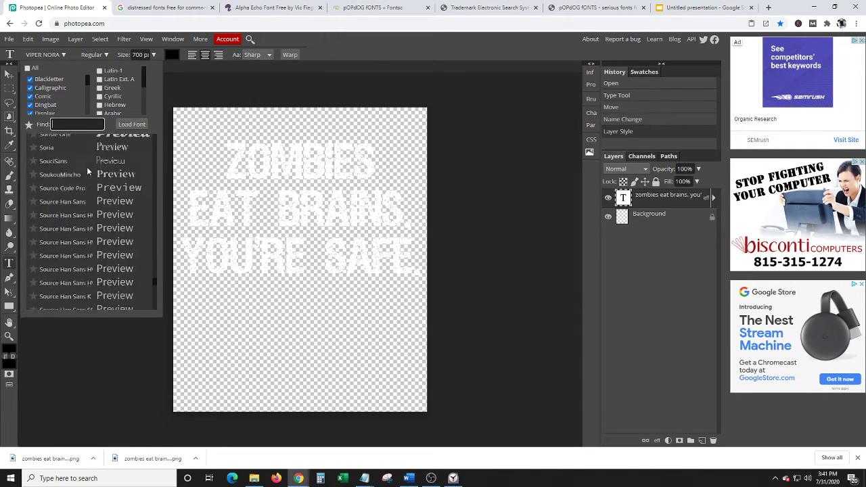
scroll(87, 166, "up", 6)
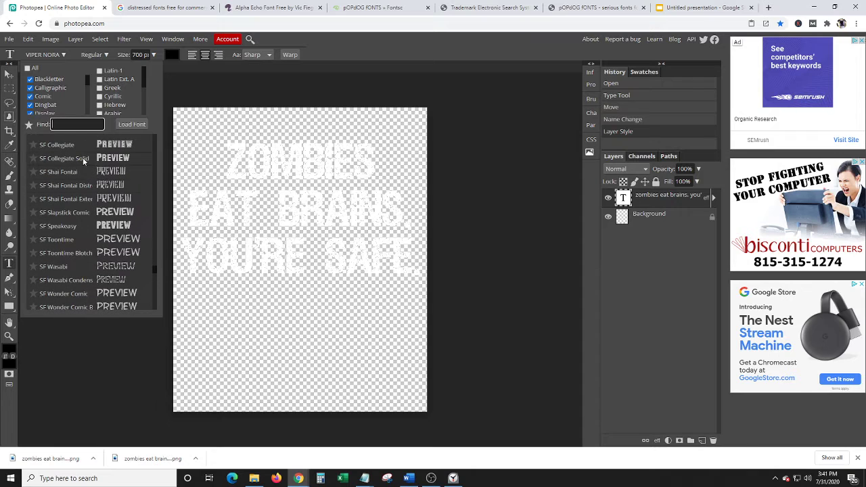
left_click(329, 86)
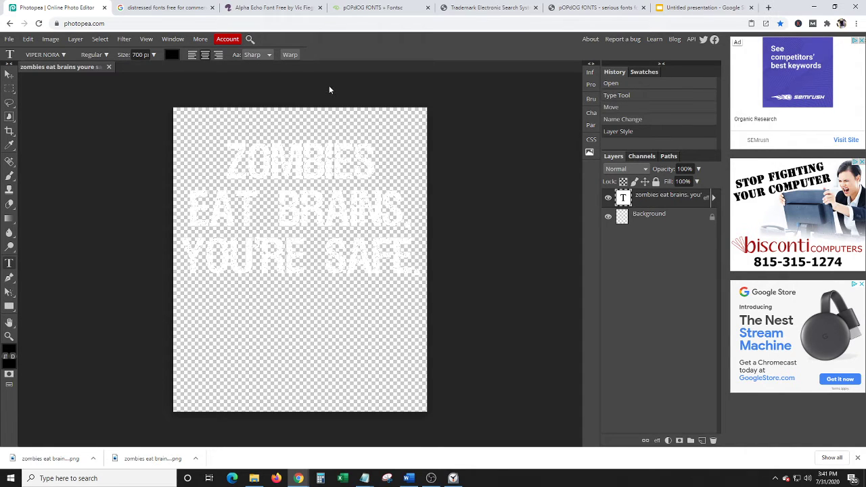
- View the Layer Style effects available for the zombie text layer
left_click(75, 38)
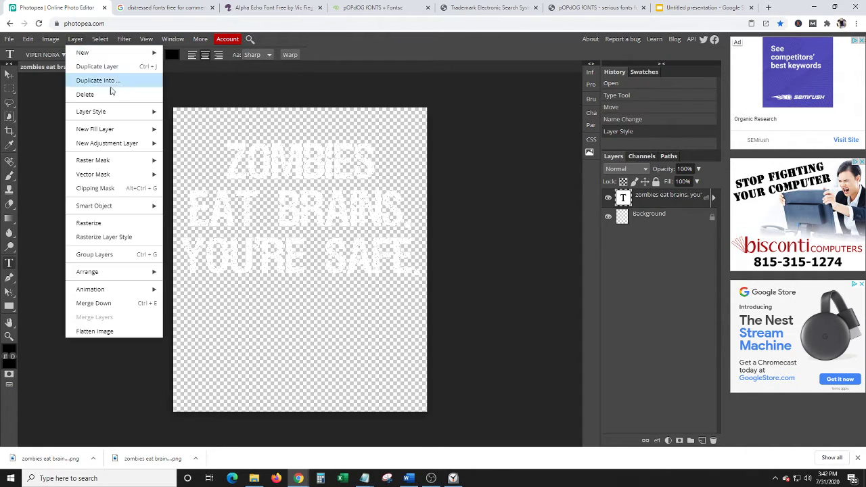
mouse_move(132, 113)
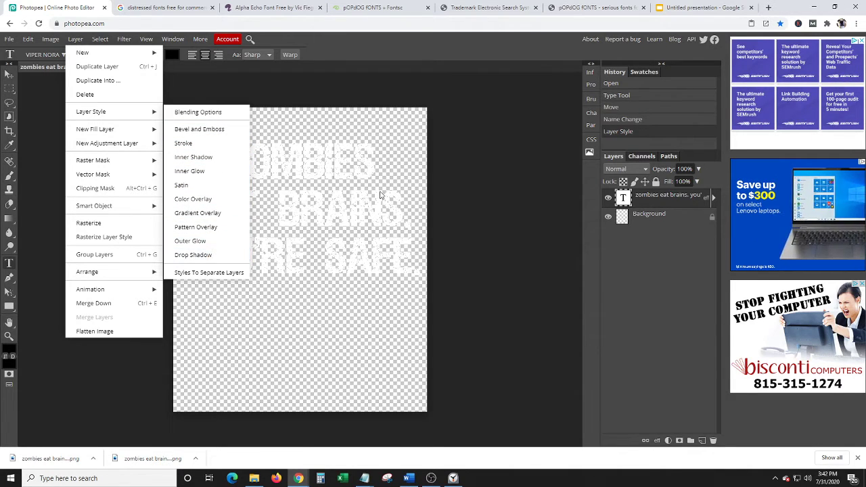
left_click(441, 200)
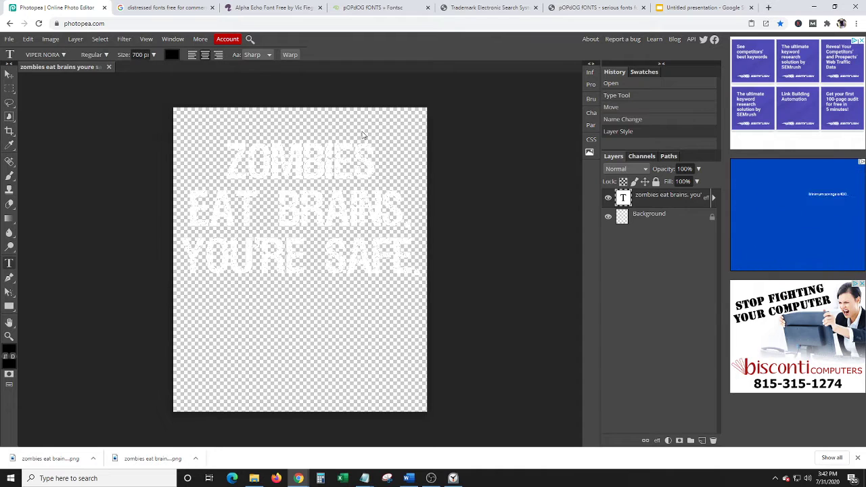
left_click(453, 478)
left_click(493, 229)
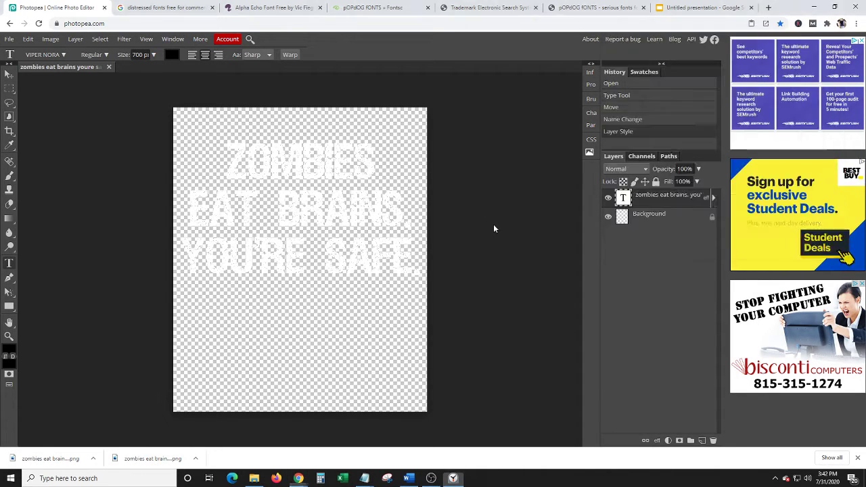
left_click(494, 227)
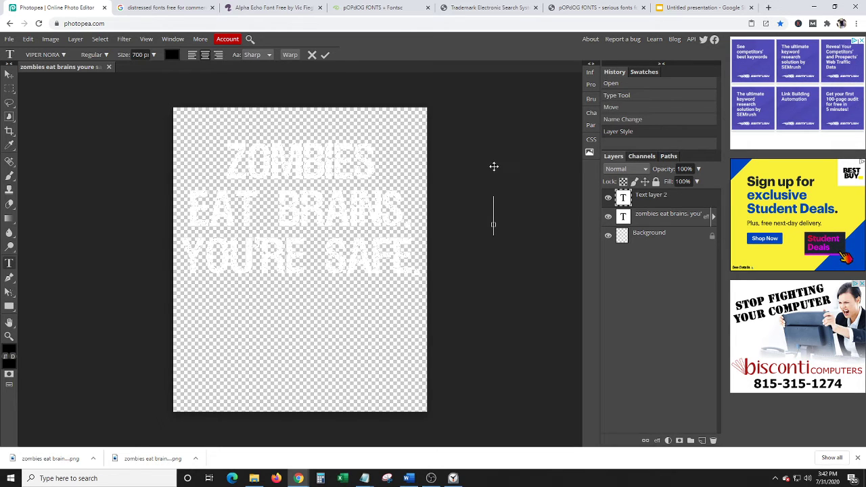
- Switch to the trademark search page, go to uspto.gov, and open the Basic Word Mark Search in the TESS trademark database
left_click(200, 7)
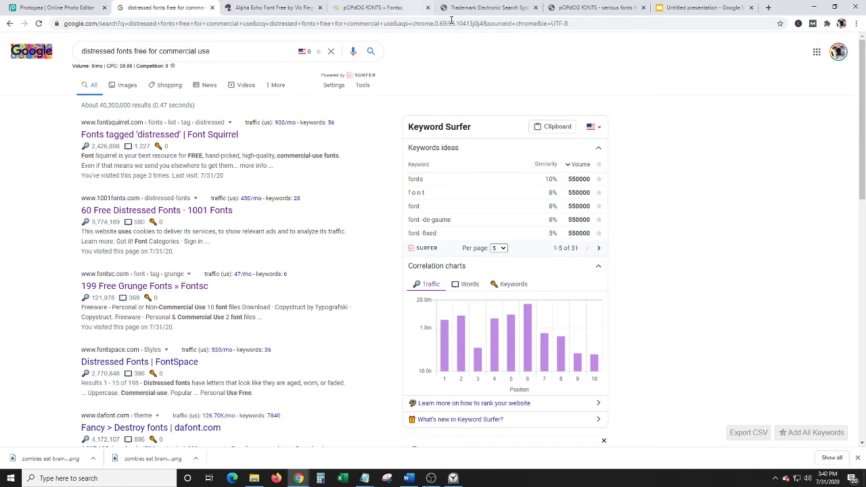
left_click(98, 8)
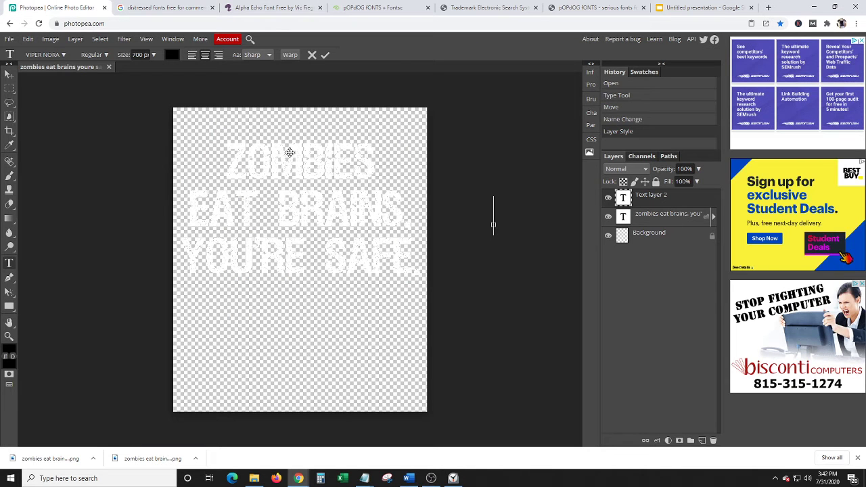
left_click(472, 8)
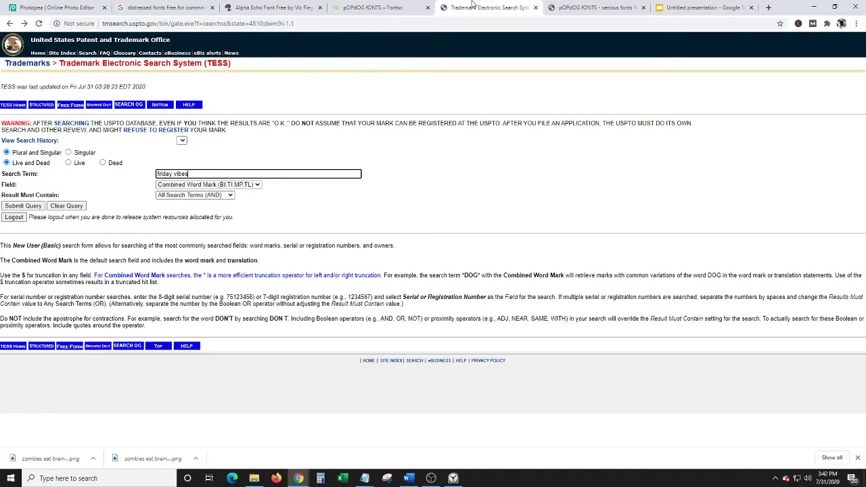
left_click(186, 24)
type("uspt")
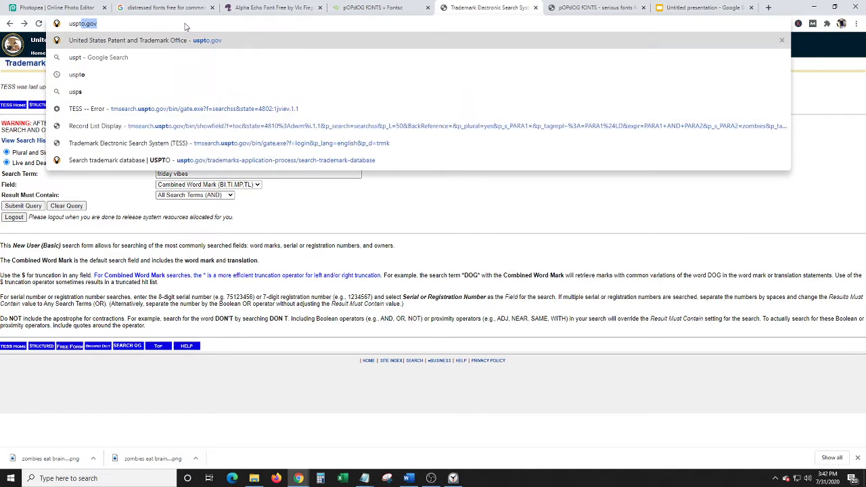
type("o.gov")
key("Return")
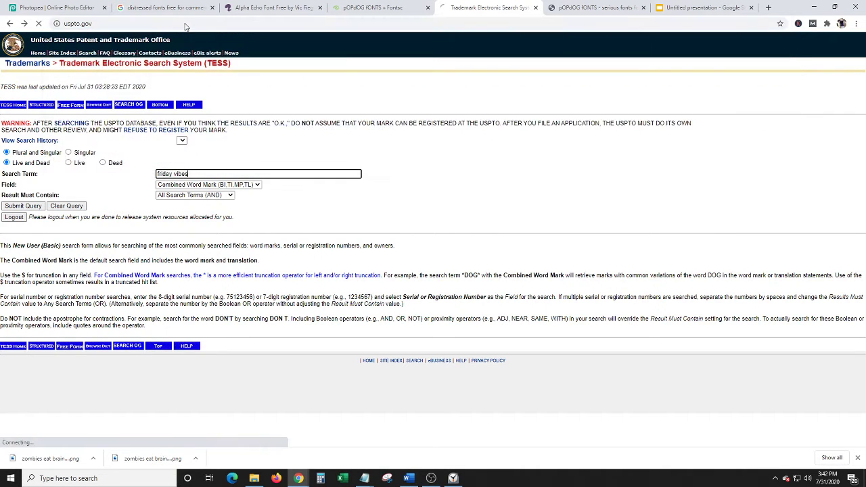
left_click(622, 166)
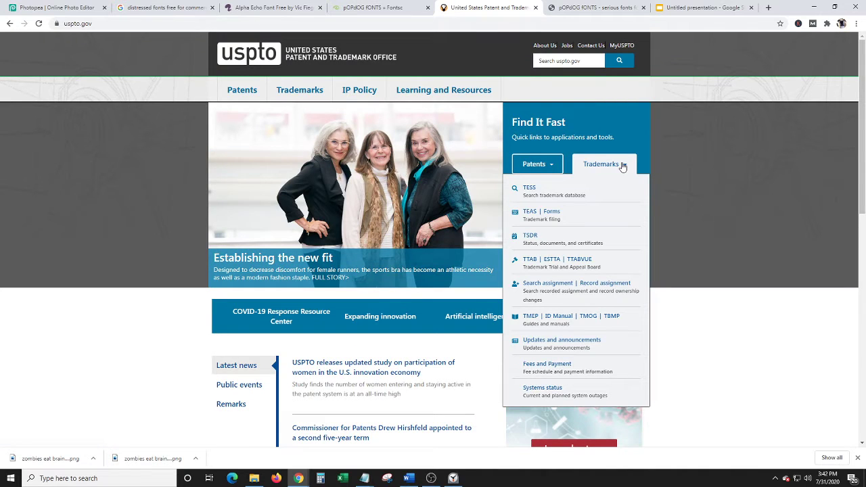
left_click(534, 189)
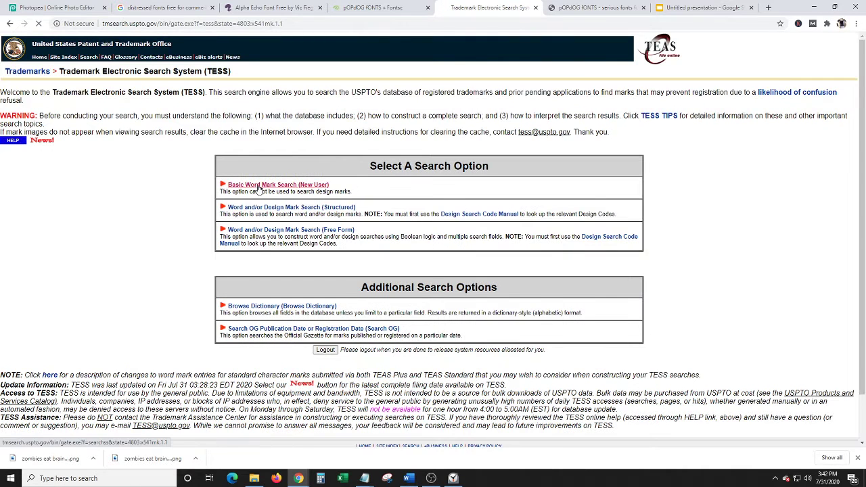
left_click(259, 190)
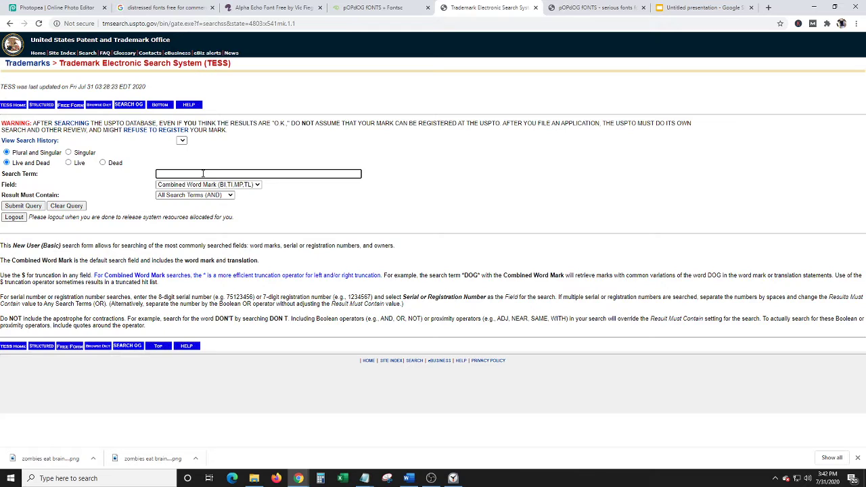
- Search the trademark database for "zombies eat brains", and repeat the search with "zombies eat brain"
type("zombies eat")
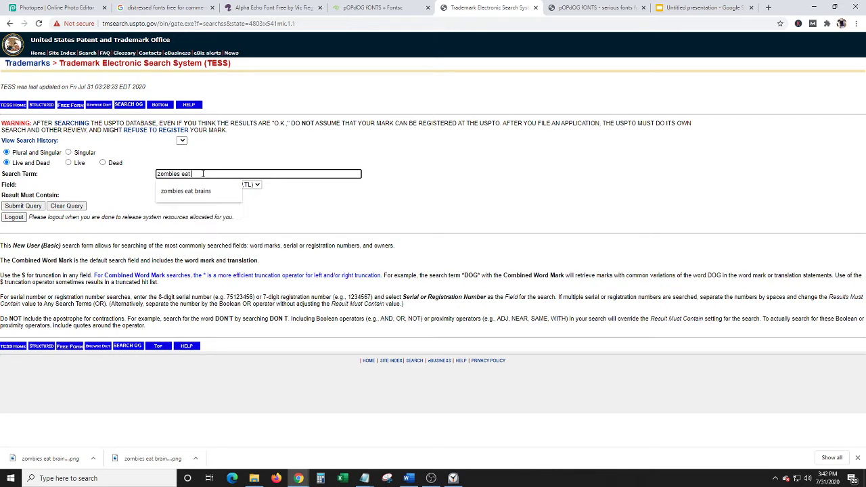
type(" brains")
key("Return")
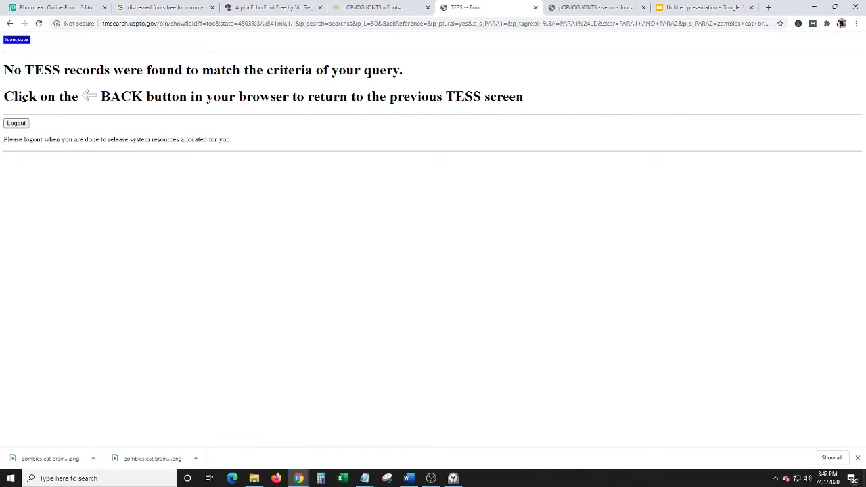
left_click(8, 25)
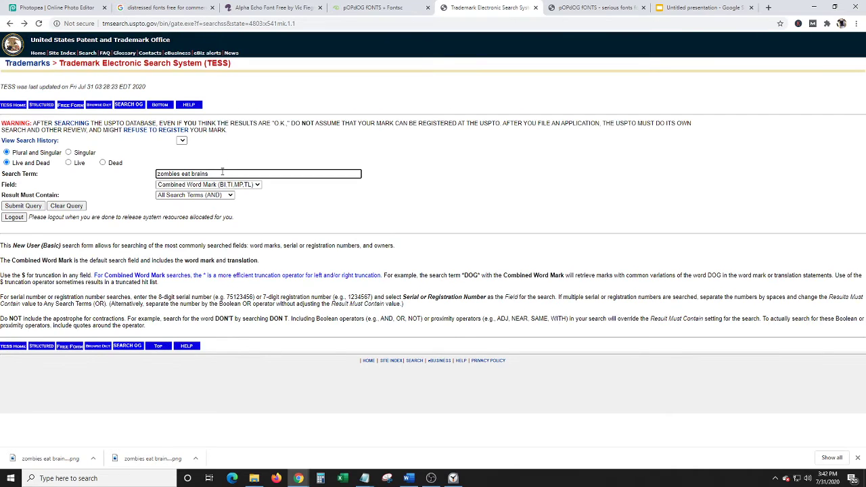
left_click(221, 173)
key("Return")
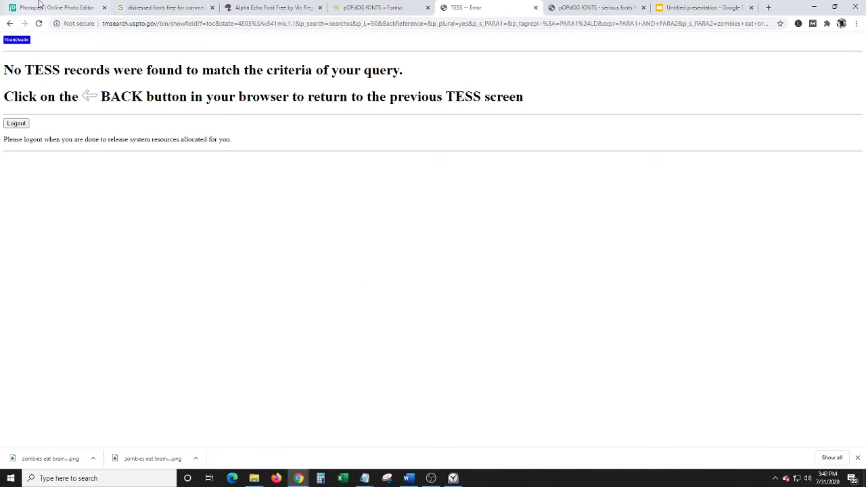
- Return to the search form and broaden the trademark search to the single term "zombies"
left_click(10, 24)
key("BackSpace")
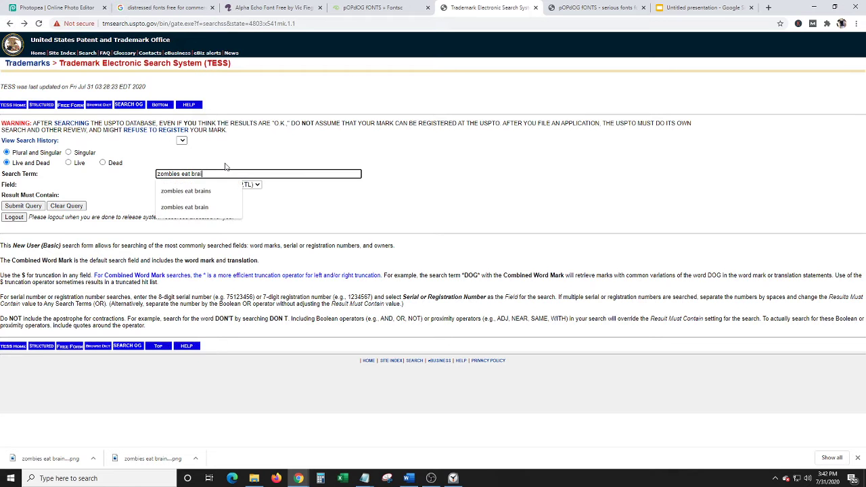
key("BackSpace")
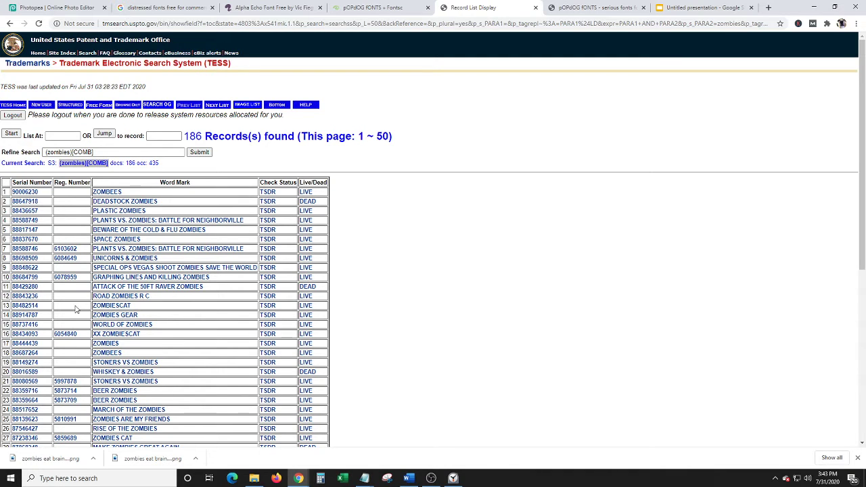
- Open the WORLD OF ZOMBIES record from the results, read its goods and services, and return to the list
scroll(74, 309, "down", 1)
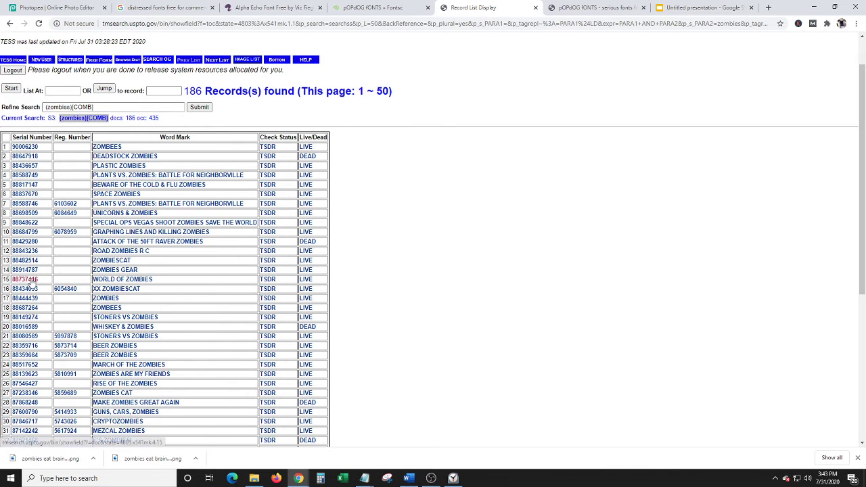
left_click(25, 280)
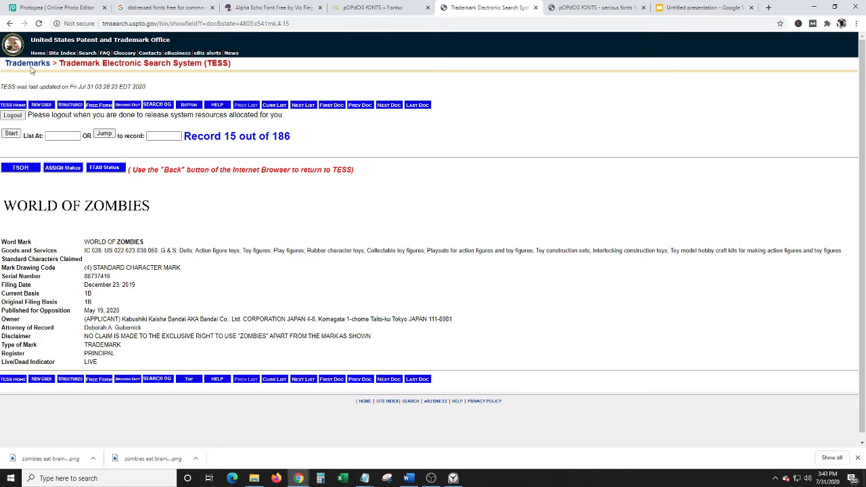
left_click(10, 23)
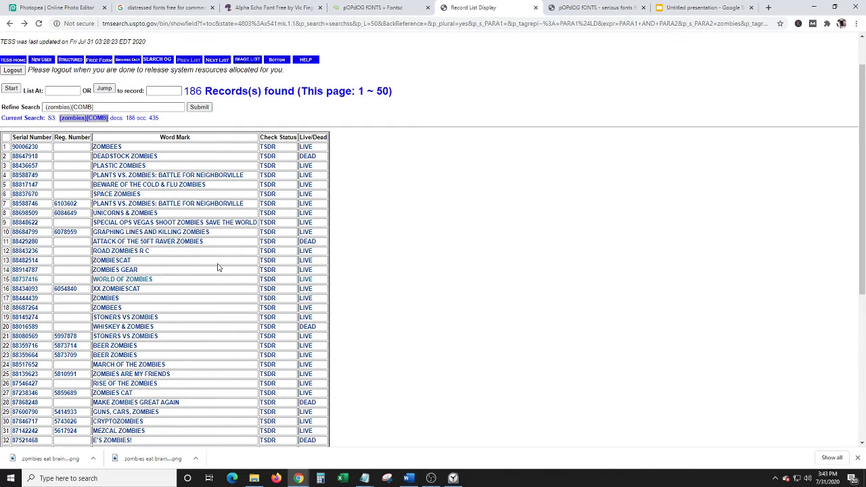
- Examine the XX ZOMBIESCAT trademark record, including its goods and services and mark description, and return to the results list
left_click(65, 291)
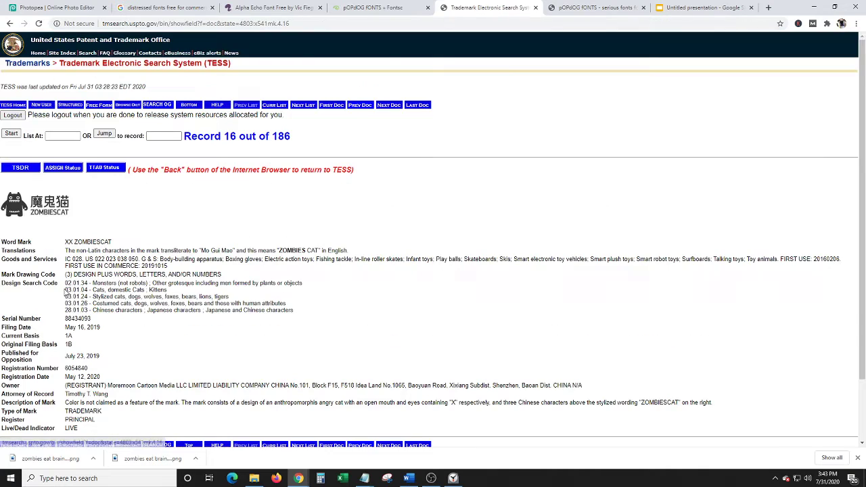
scroll(149, 223, "down", 1)
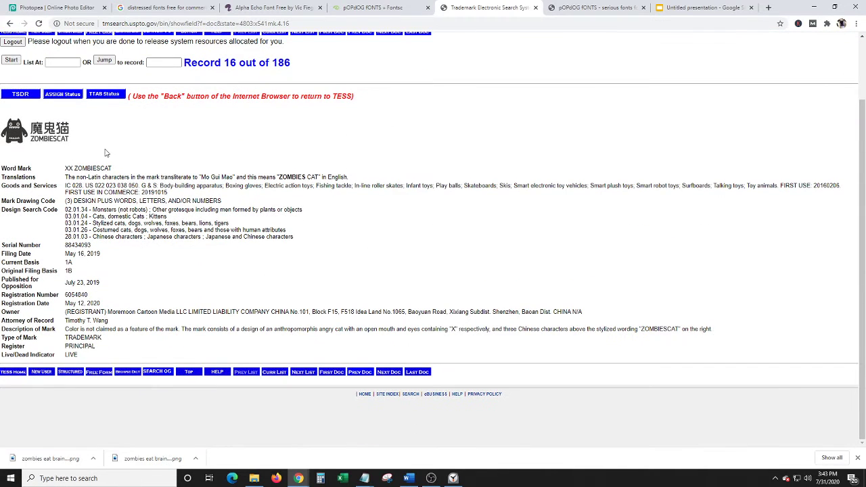
scroll(183, 157, "up", 1)
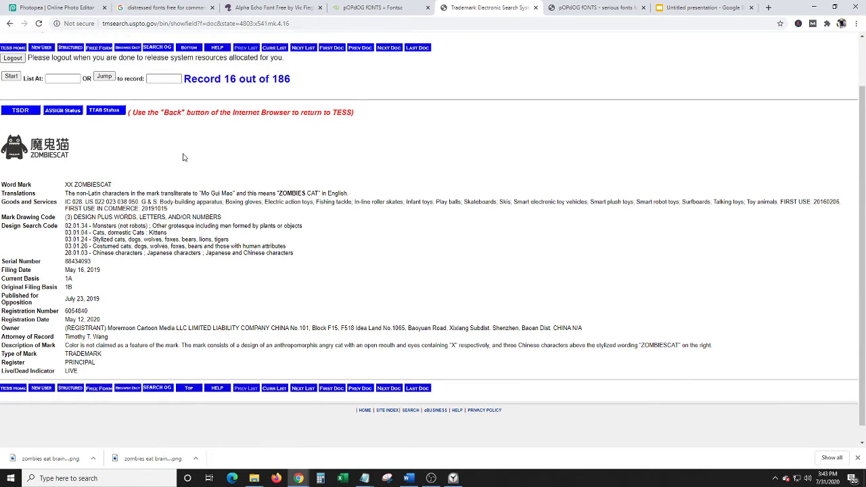
scroll(182, 157, "up", 1)
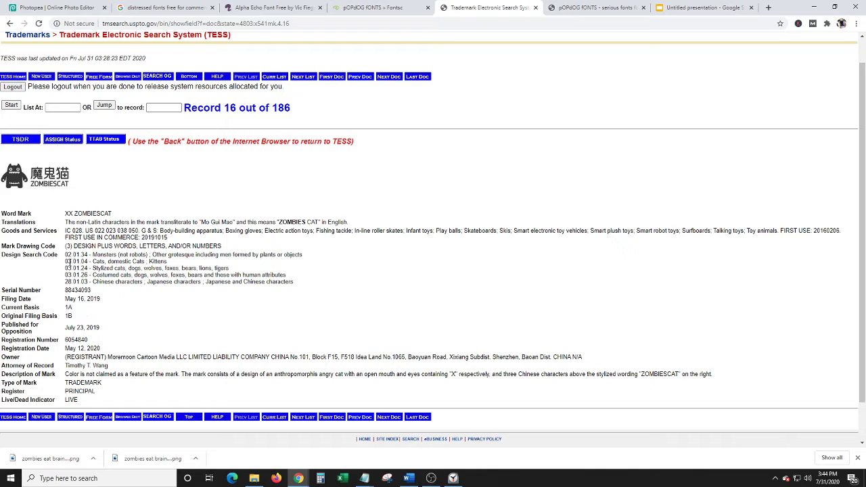
left_click(10, 23)
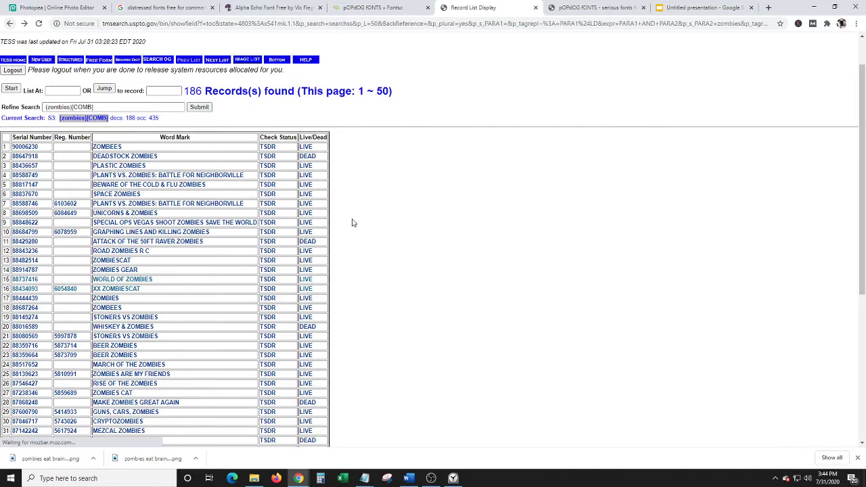
- Compare the goods and services of the two BEER ZOMBIES records, returning to the results list after each
scroll(279, 219, "down", 2)
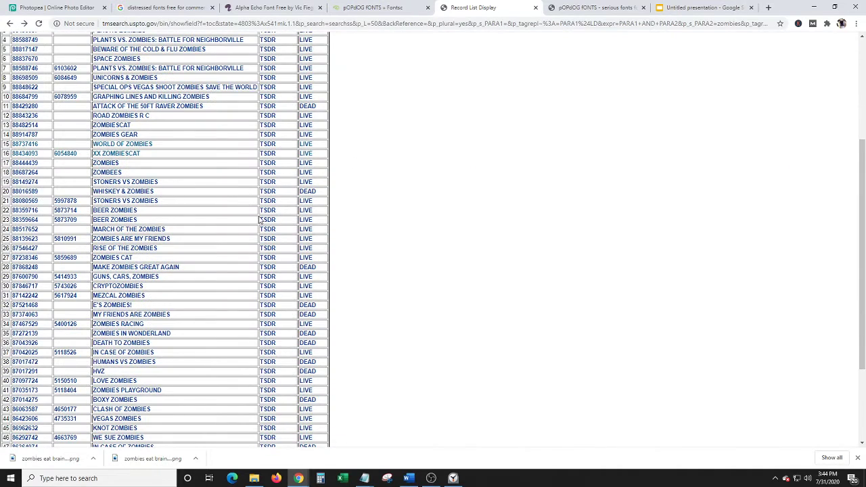
left_click(74, 221)
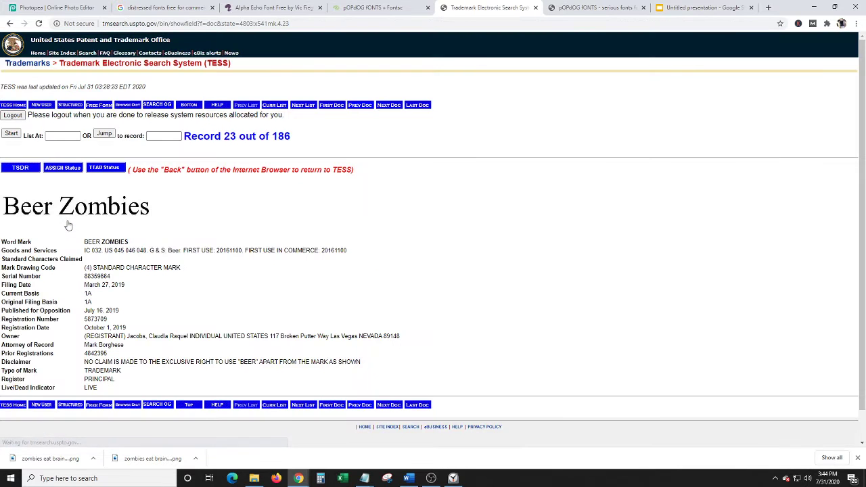
scroll(179, 230, "down", 1)
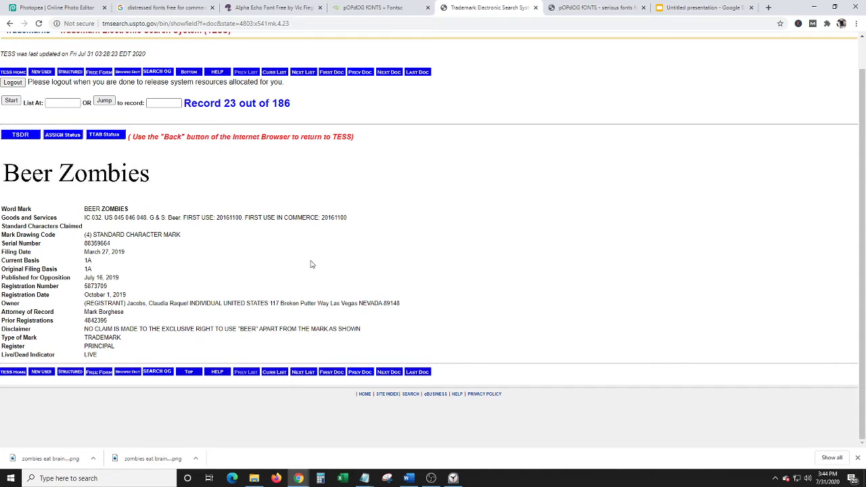
left_click(10, 23)
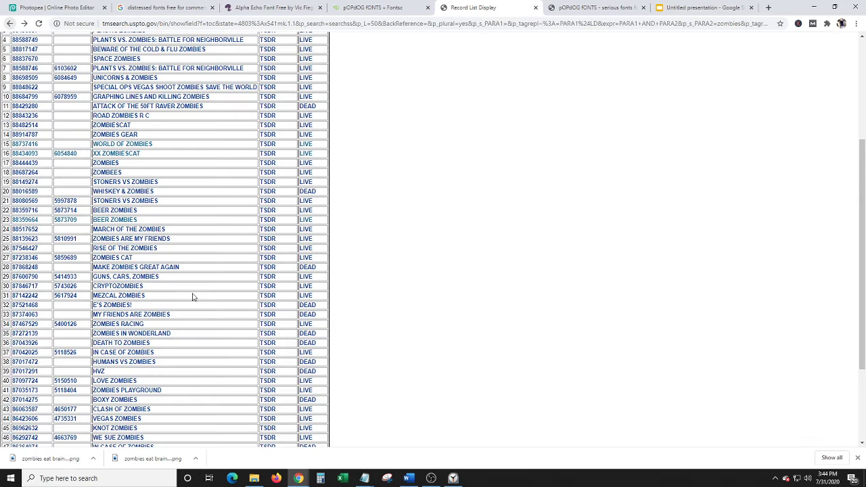
left_click(70, 211)
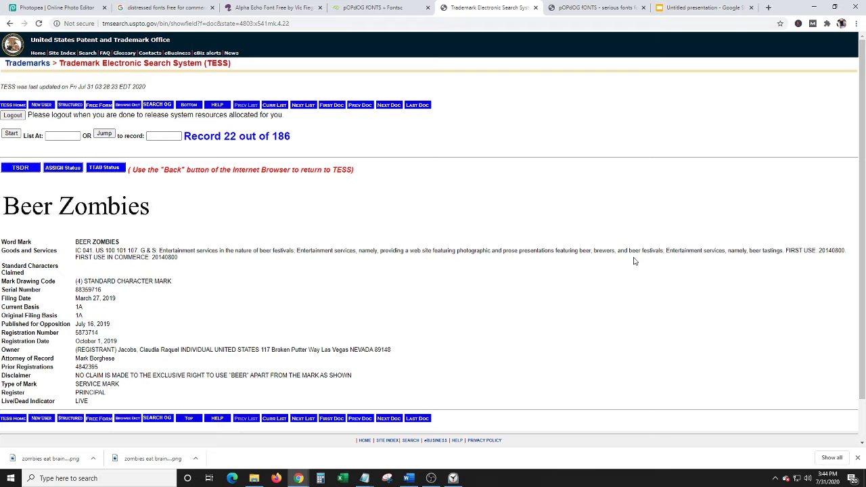
scroll(284, 282, "down", 2)
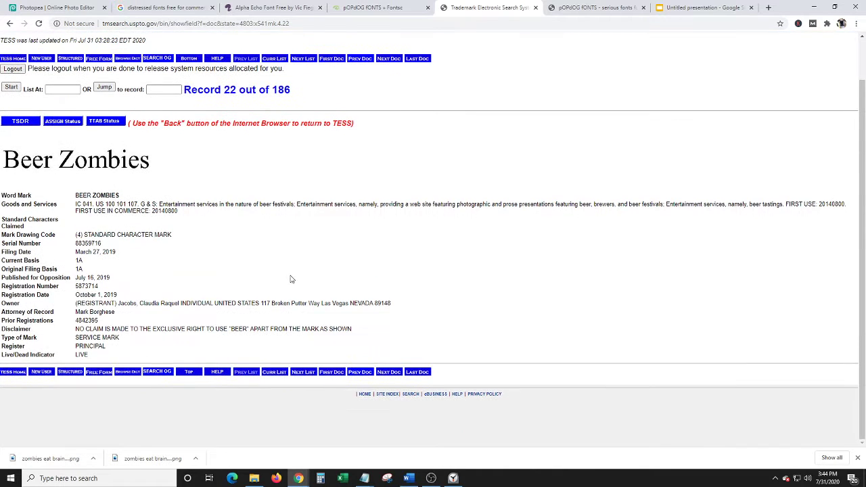
scroll(284, 282, "up", 2)
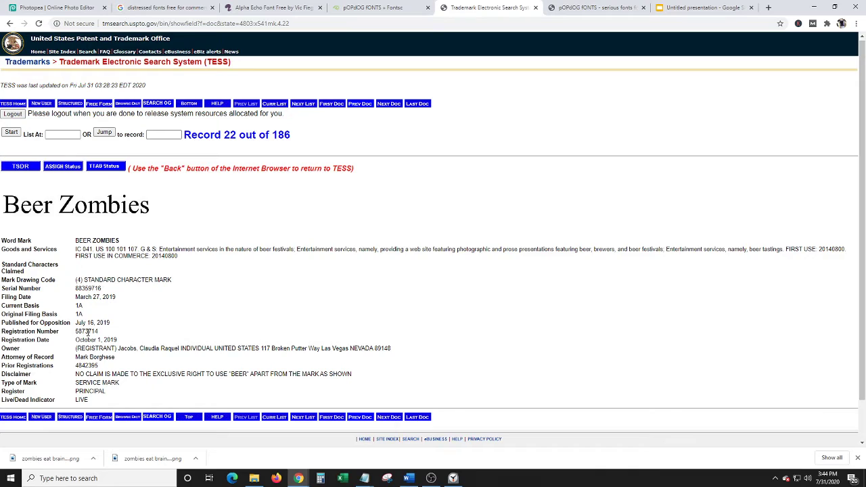
left_click(9, 23)
- Check which goods the ZOMBIES RACING trademark covers and return to the results list
scroll(219, 187, "down", 2)
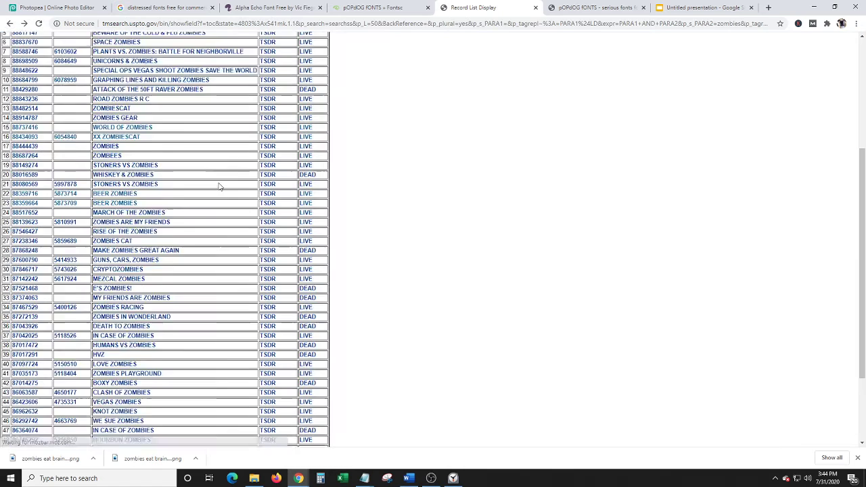
left_click(67, 234)
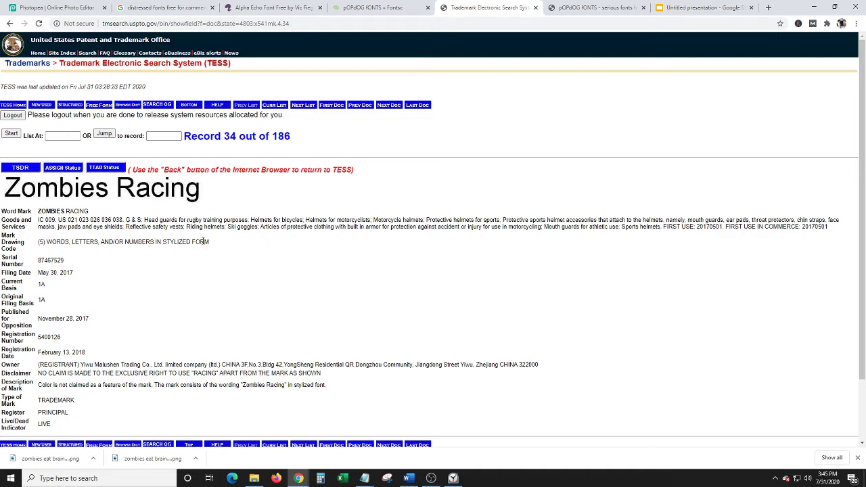
left_click(10, 23)
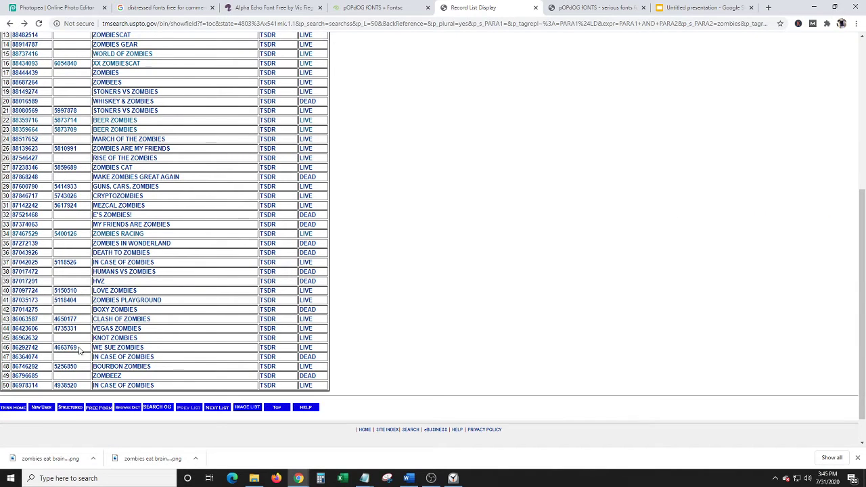
- Check the goods and services of the WE SUE ZOMBIES record and of the last IN CASE OF ZOMBIES record in the list
left_click(75, 347)
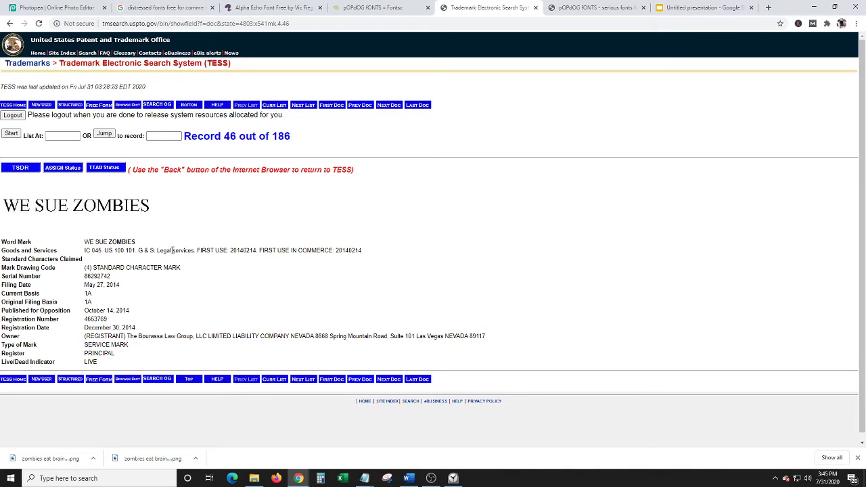
left_click(9, 23)
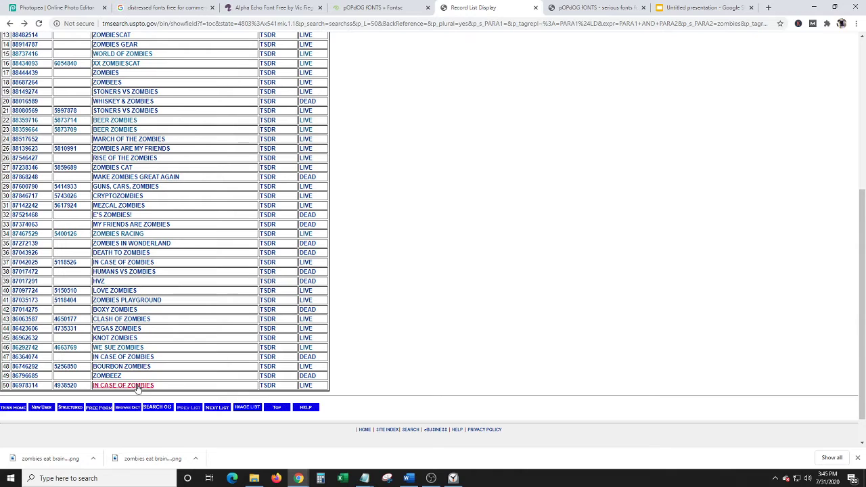
left_click(65, 386)
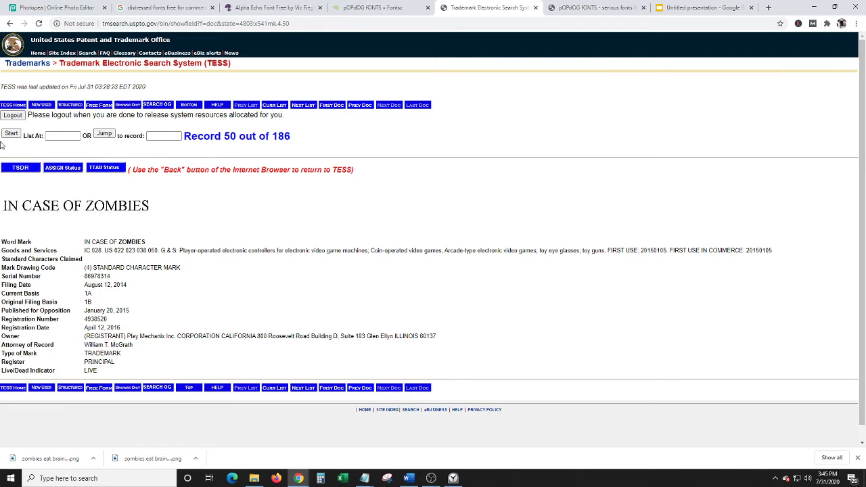
- Return to the zombies results list, check the goods and services of the CRYPTOZOMBIES record, and go back to the list
left_click(9, 24)
scroll(446, 264, "up", 10)
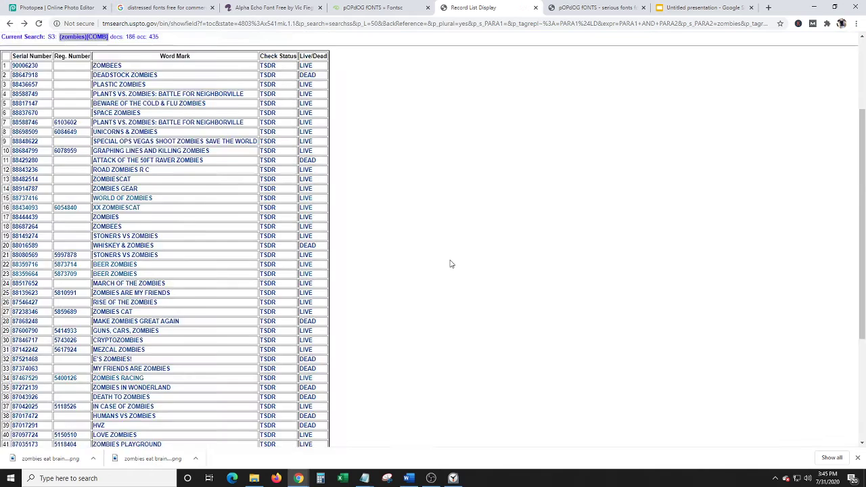
scroll(451, 264, "down", 2)
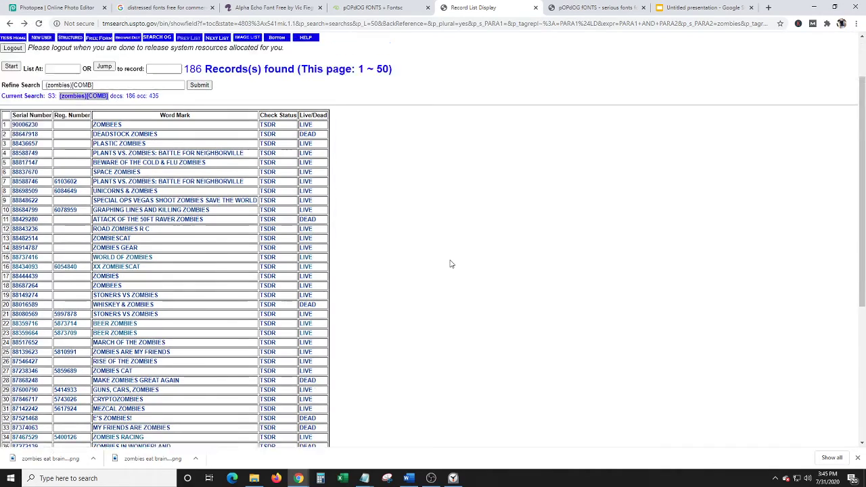
scroll(144, 170, "up", 1)
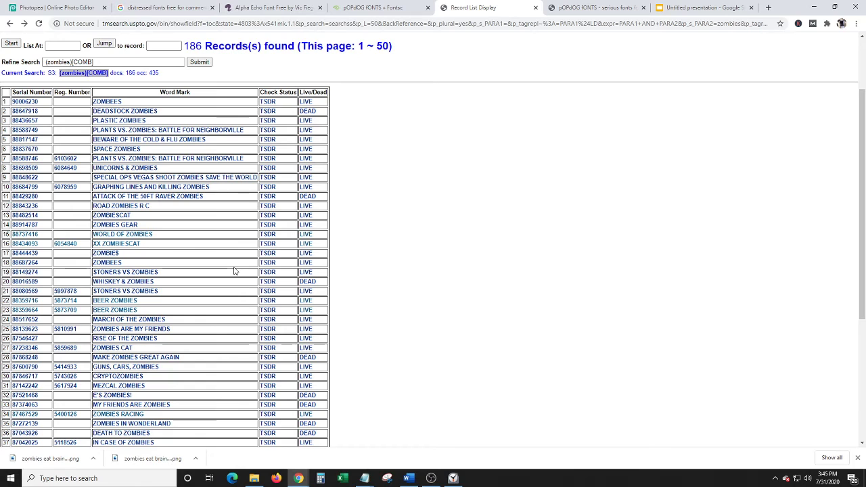
scroll(233, 271, "down", 2)
left_click(96, 286)
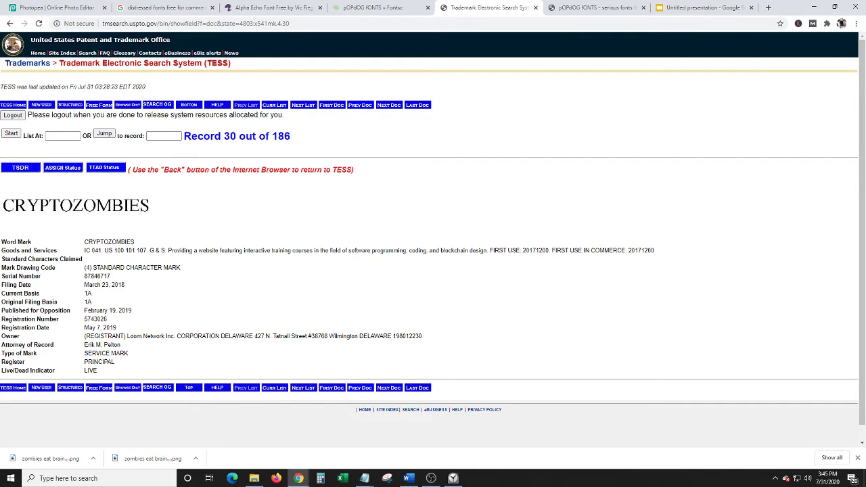
key("alt+Left")
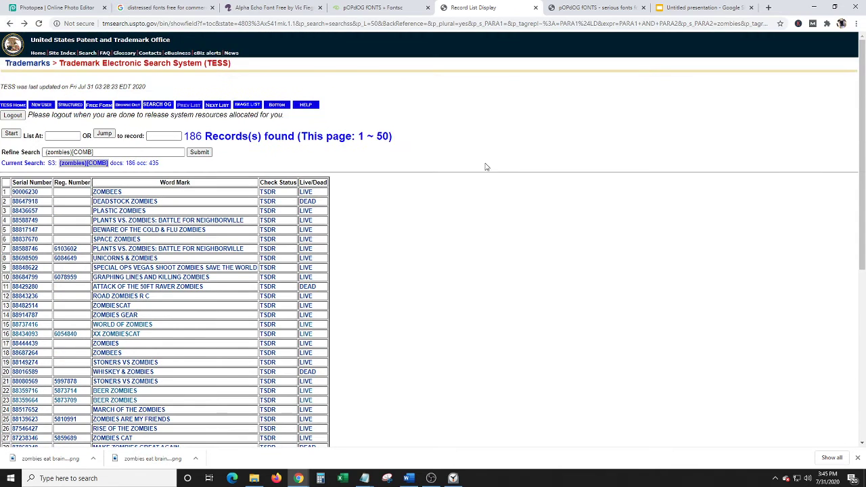
- Glance at the pOPdOG fonts page, switch to Photopea, and select the "zombies eat brains" text layer with the Move tool
left_click(365, 7)
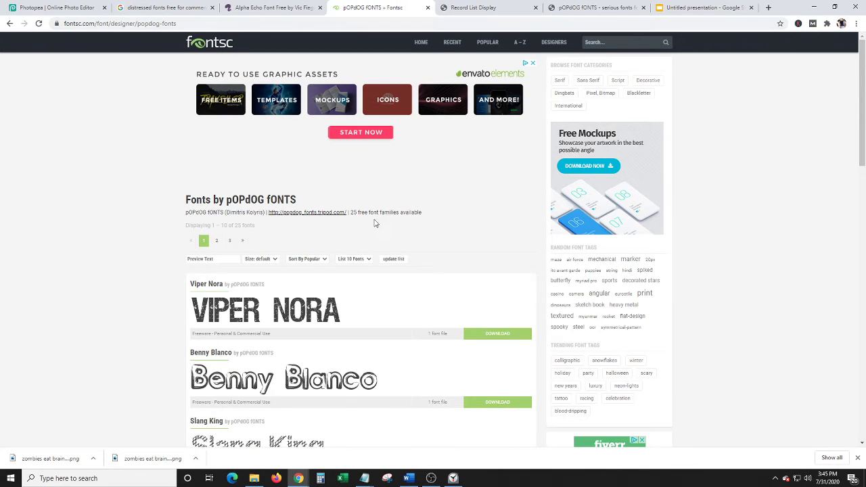
scroll(178, 177, "down", 1)
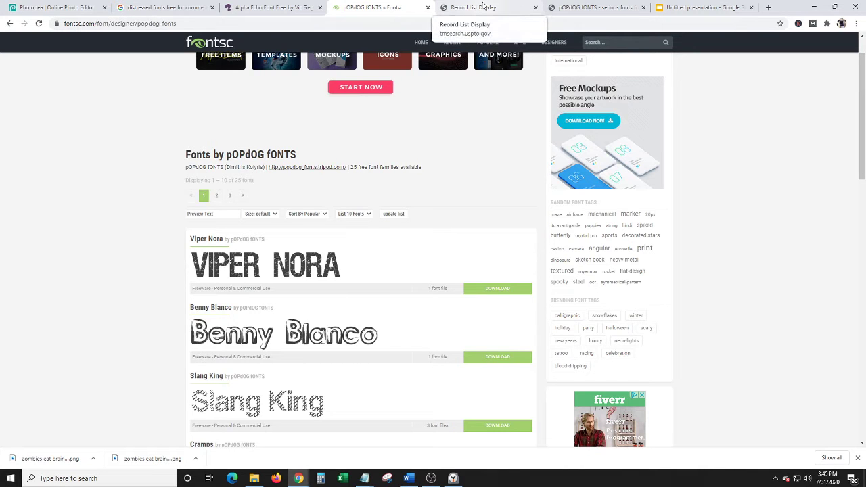
left_click(54, 7)
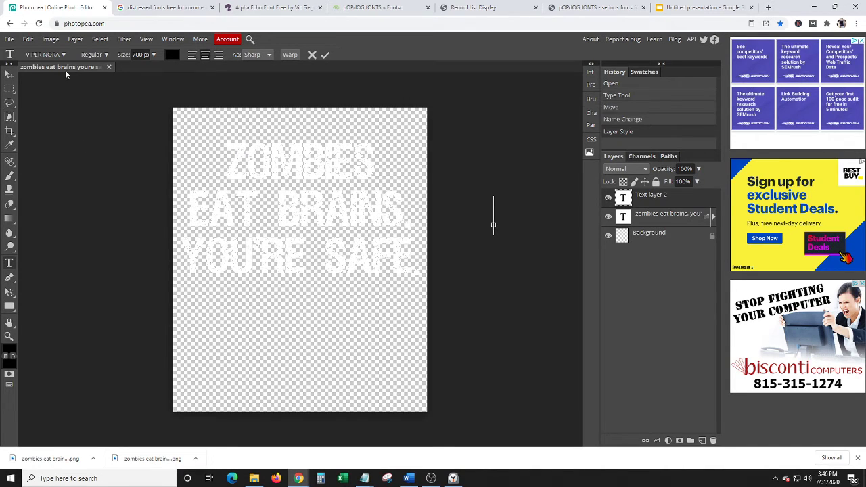
left_click(9, 73)
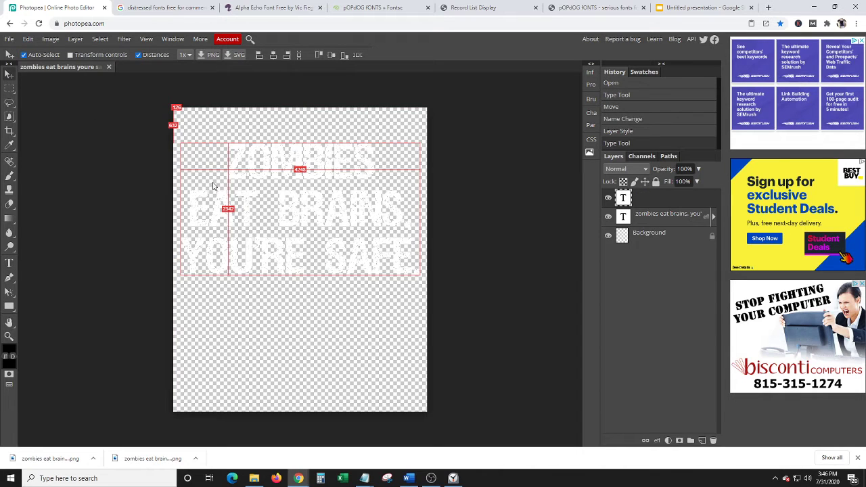
left_click(292, 208)
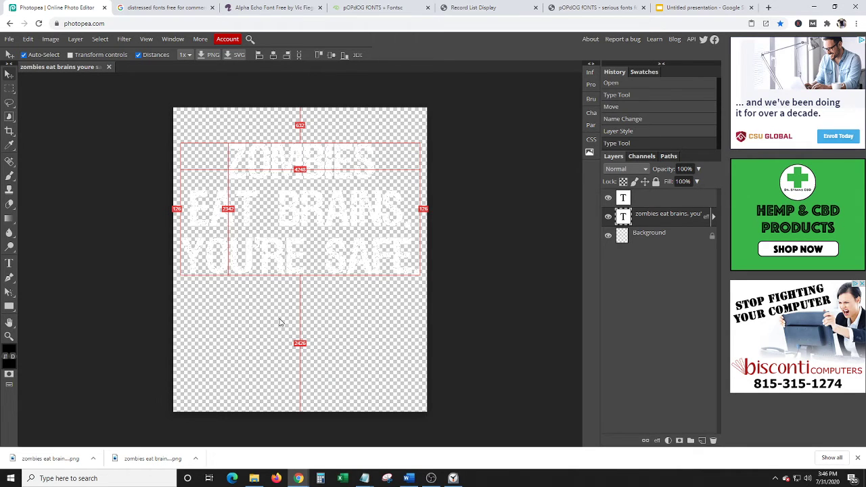
left_click(182, 7)
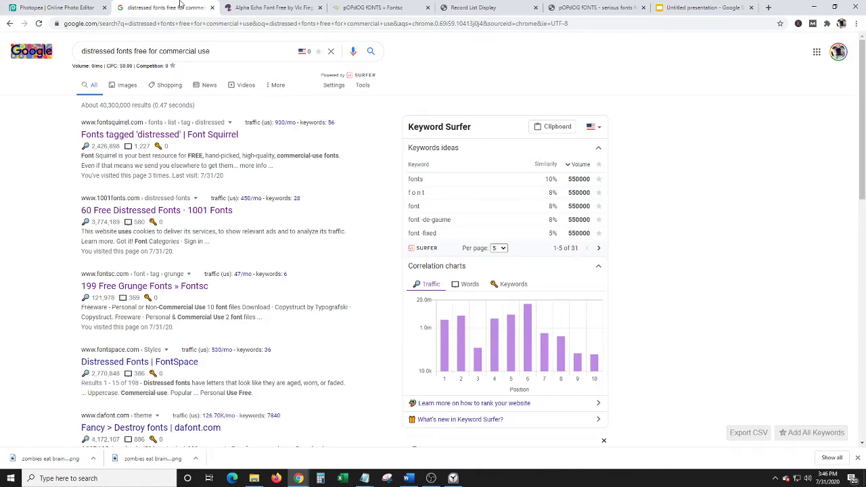
left_click(58, 5)
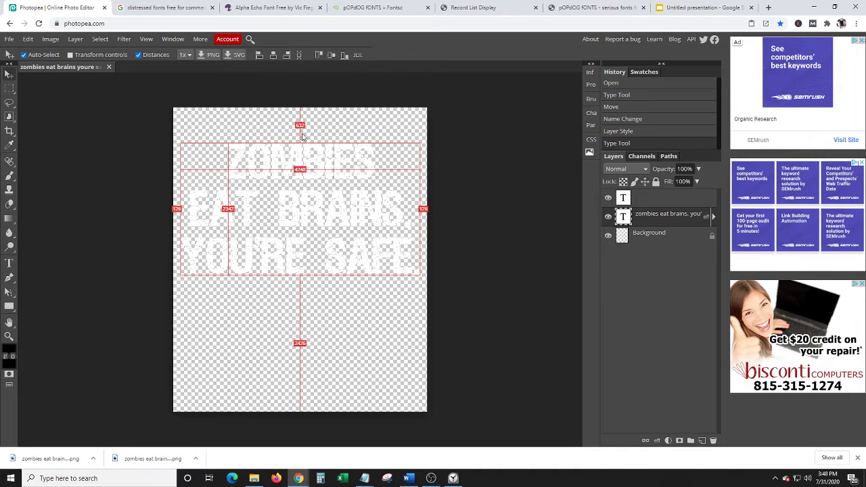
left_click(75, 39)
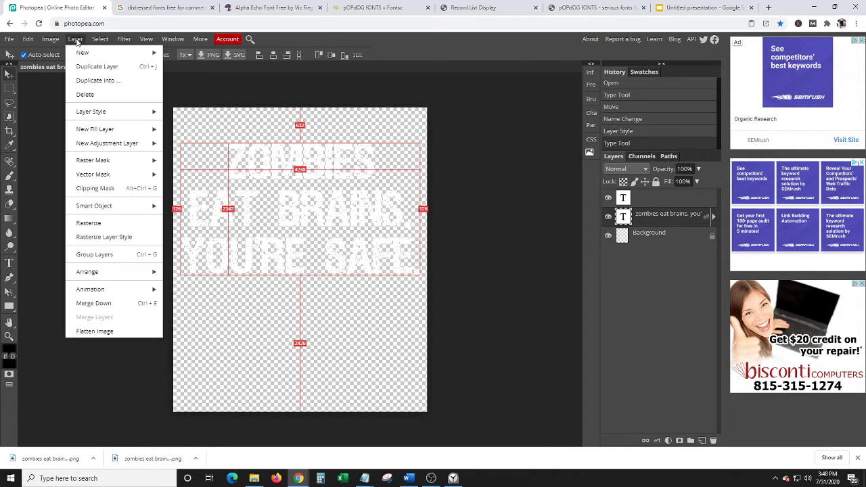
mouse_move(111, 119)
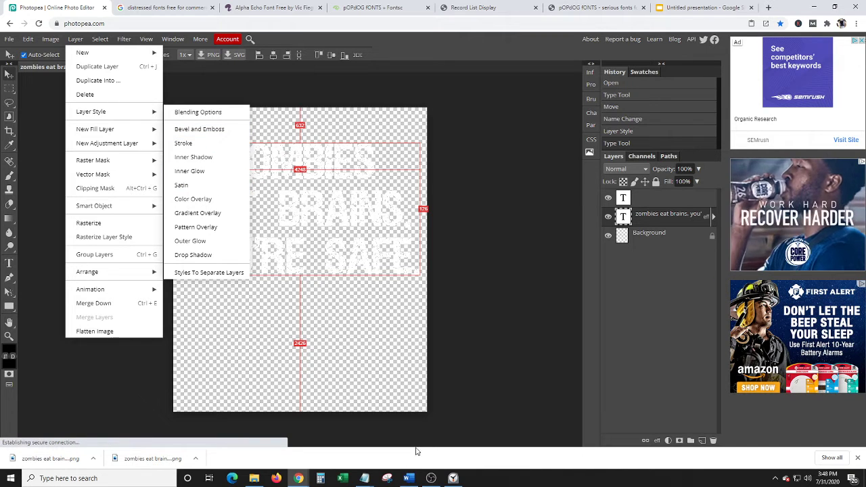
left_click(365, 480)
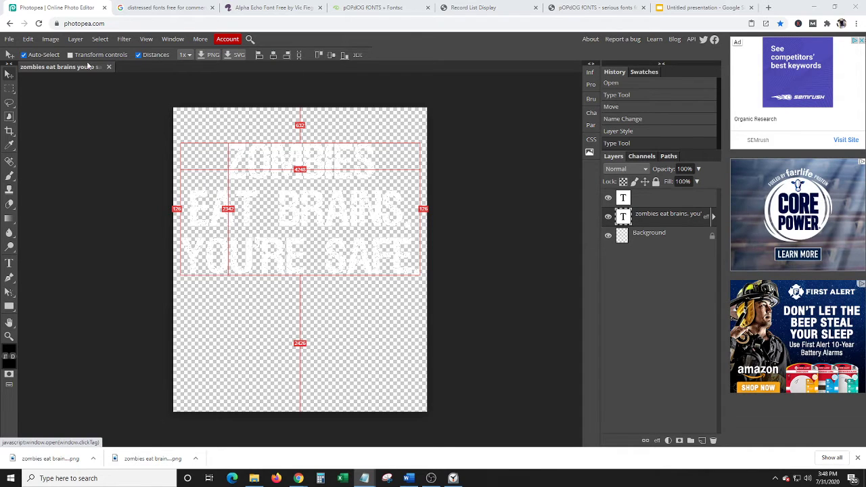
- Add a black (000000) stroke to the "zombies eat brains" text layer
left_click(75, 38)
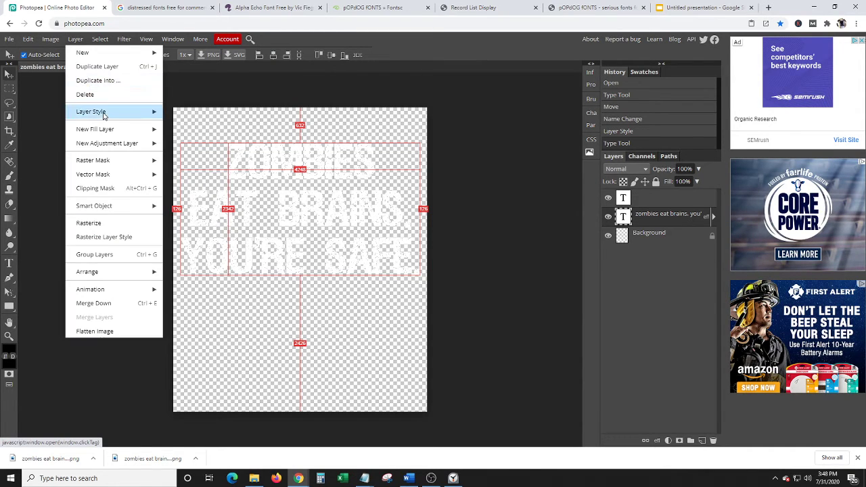
mouse_move(103, 115)
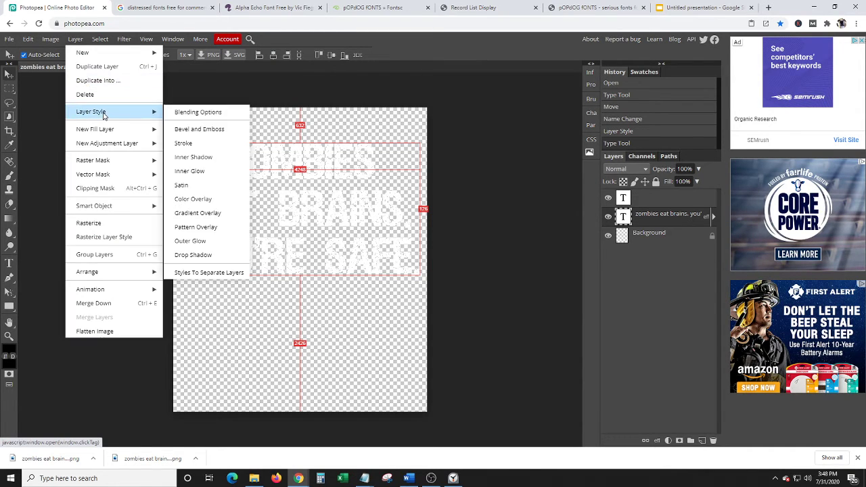
left_click(181, 143)
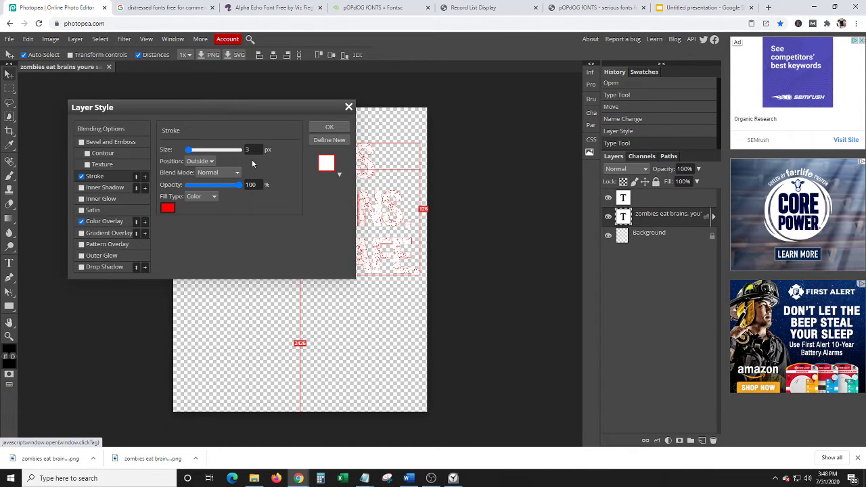
left_click(168, 208)
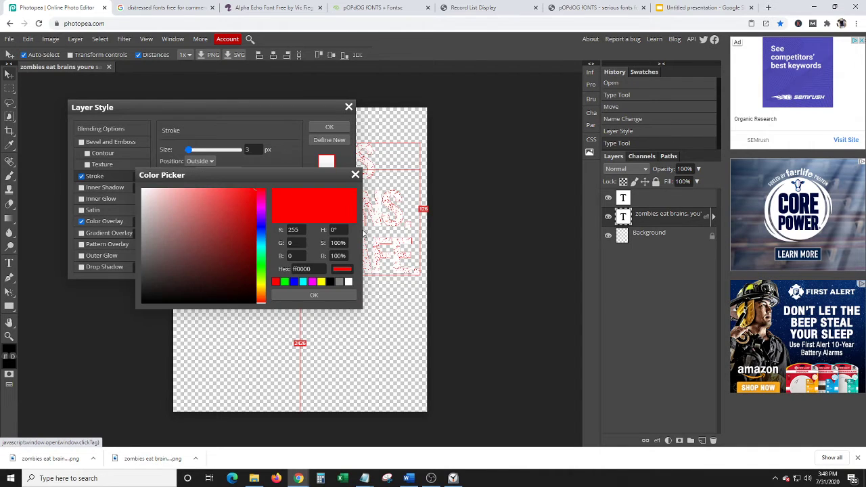
left_click(310, 296)
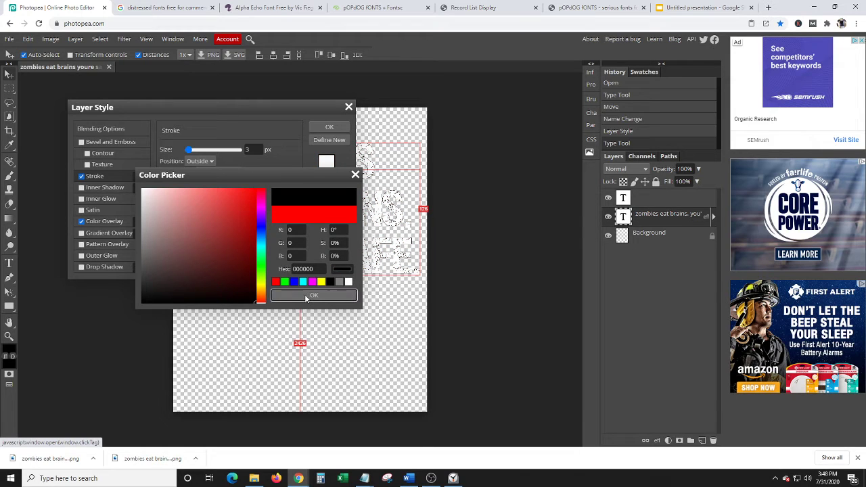
- Set the text stroke size to 20 px
left_click(249, 150)
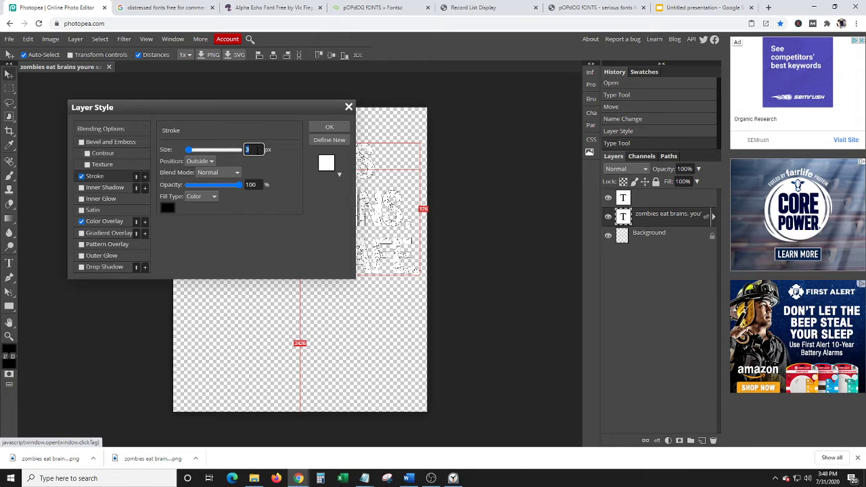
type("20")
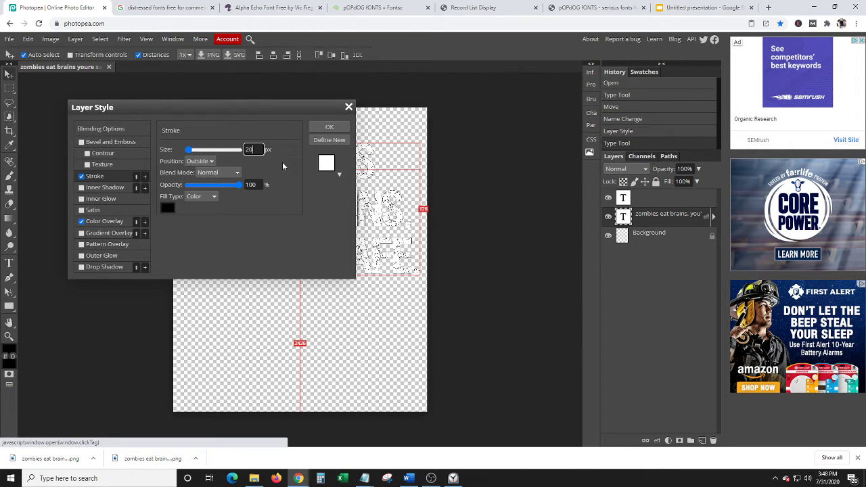
key("Return")
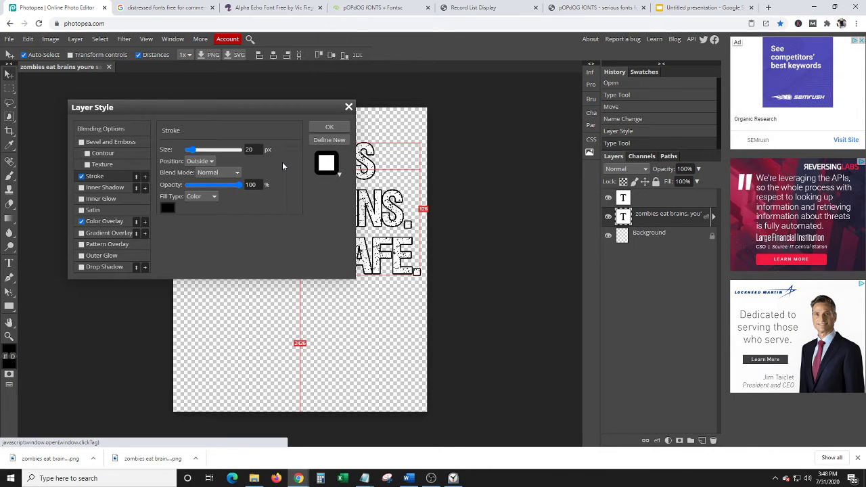
- Set the text stroke size to 30 px and apply the layer style
double_click(249, 148)
type("30")
key("Return")
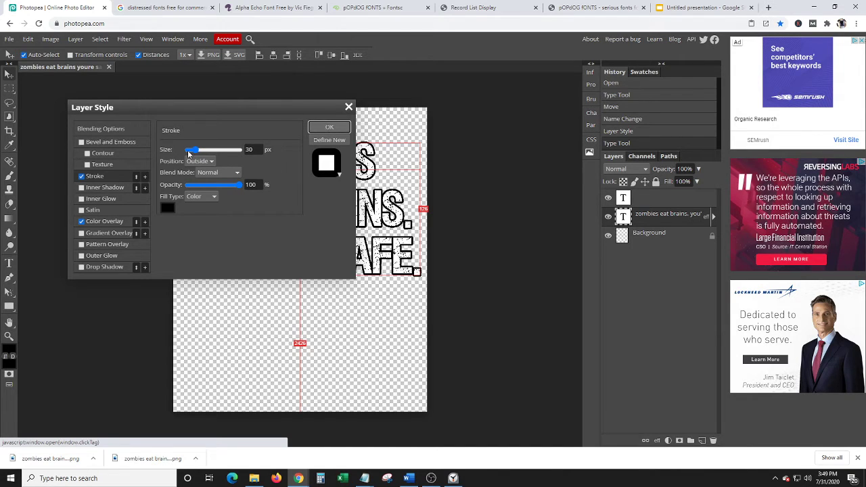
key("Return")
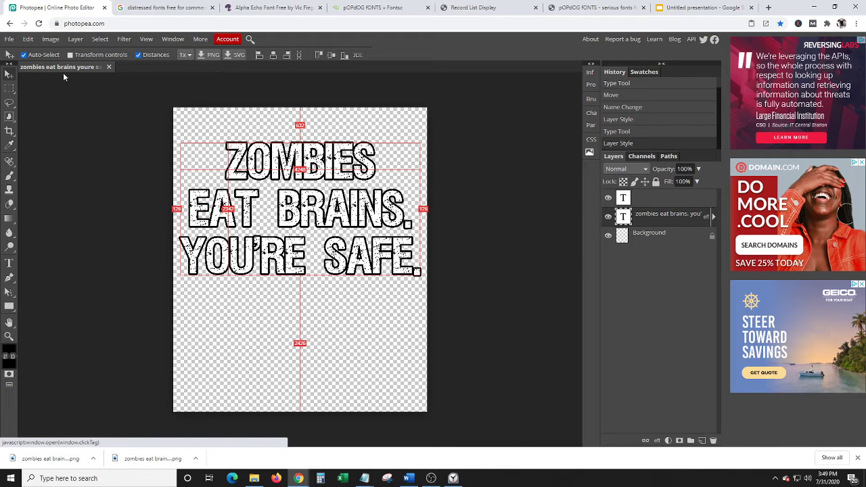
- Reopen the text layer's stroke settings to review them and close them without changes
left_click(75, 38)
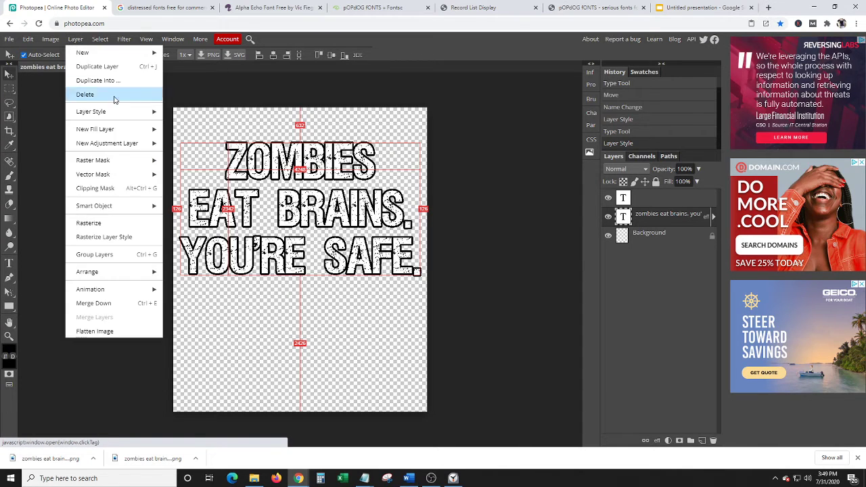
mouse_move(124, 116)
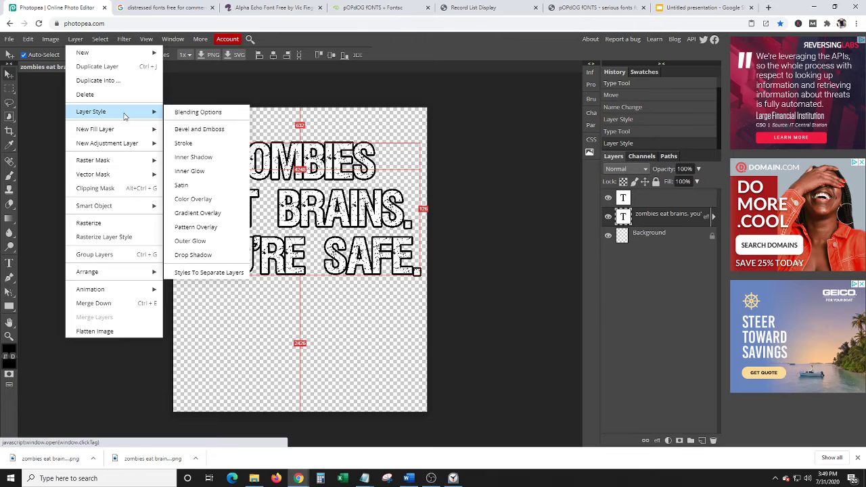
left_click(183, 144)
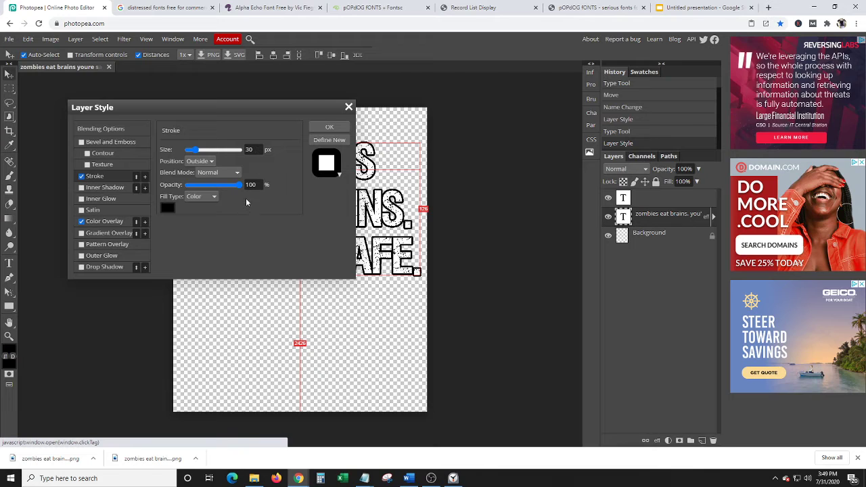
left_click(329, 127)
- Export the outlined design as a 4500 × 5400 px PNG at 100% quality
left_click(11, 38)
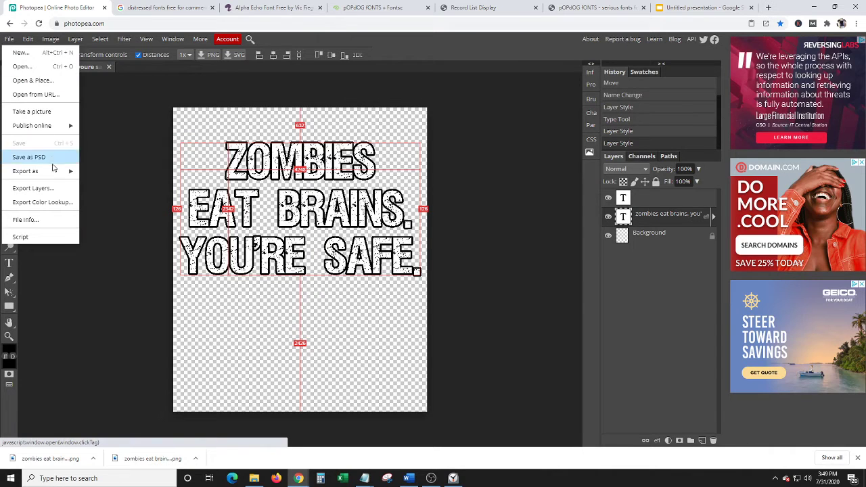
mouse_move(67, 171)
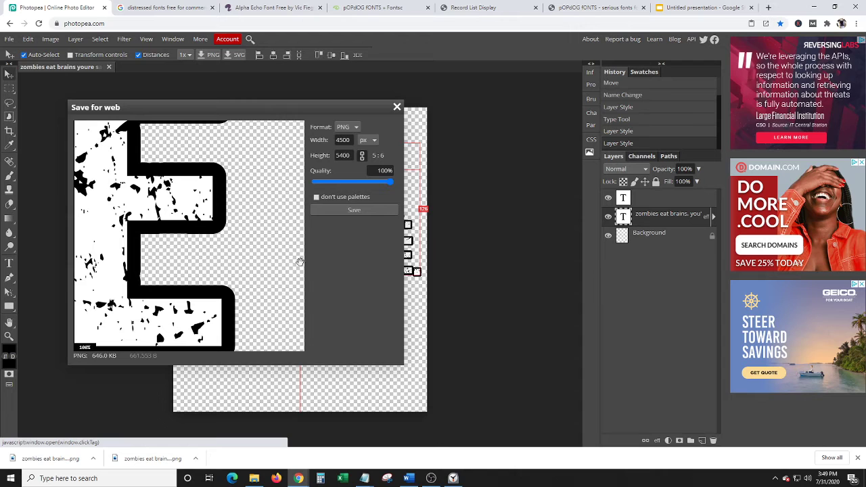
left_click(351, 210)
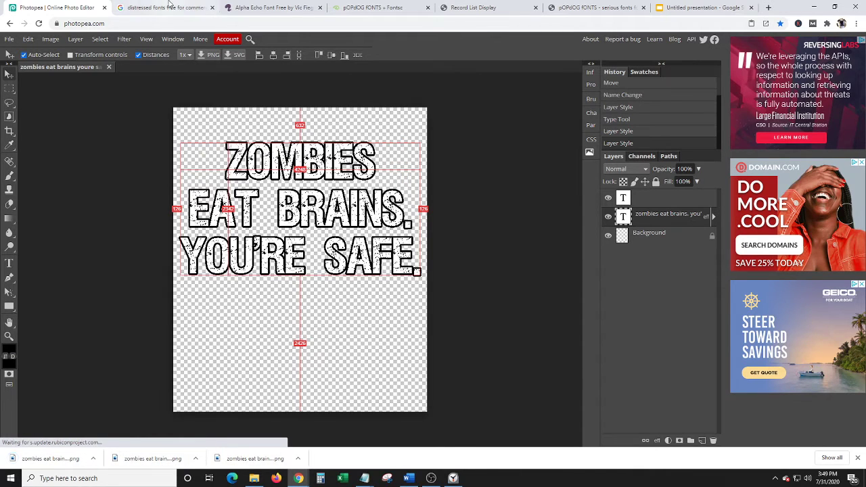
- Open the Redbubble portfolio management page in the browser tab holding the distressed fonts search
left_click(196, 8)
left_click(216, 24)
type("redbubble.co")
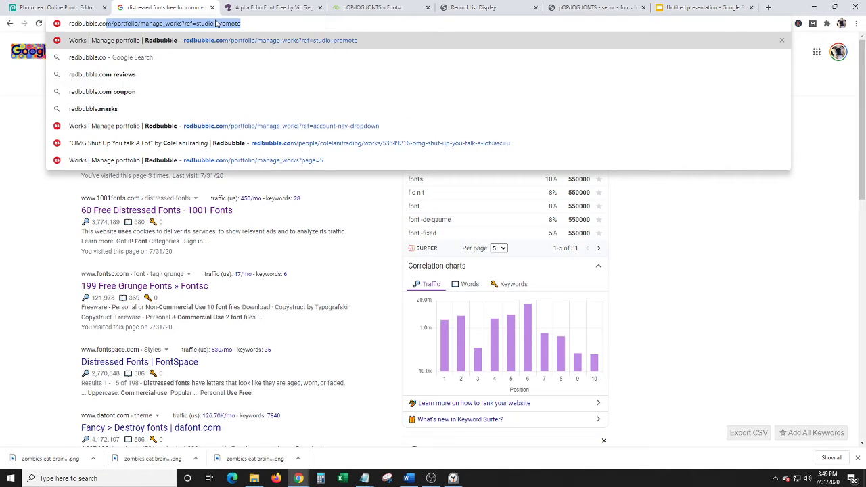
key("Return")
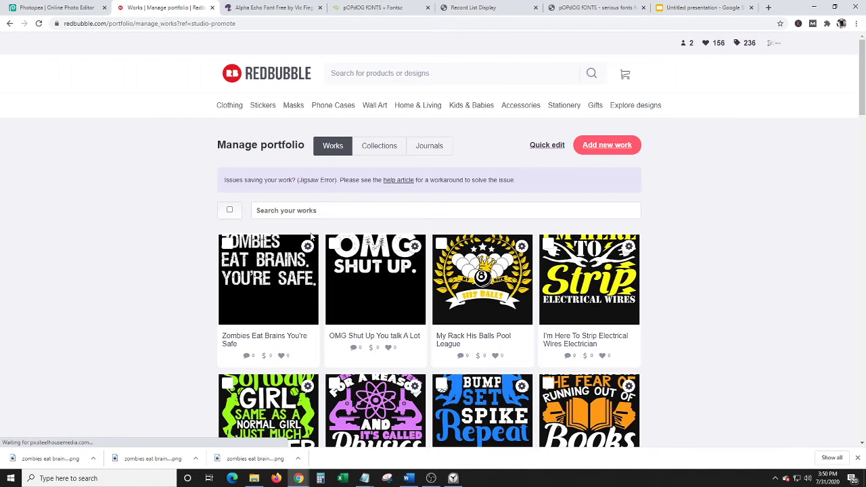
- Delete the Zombies Eat Brains You're Safe work from the portfolio and confirm the deletion
left_click(307, 247)
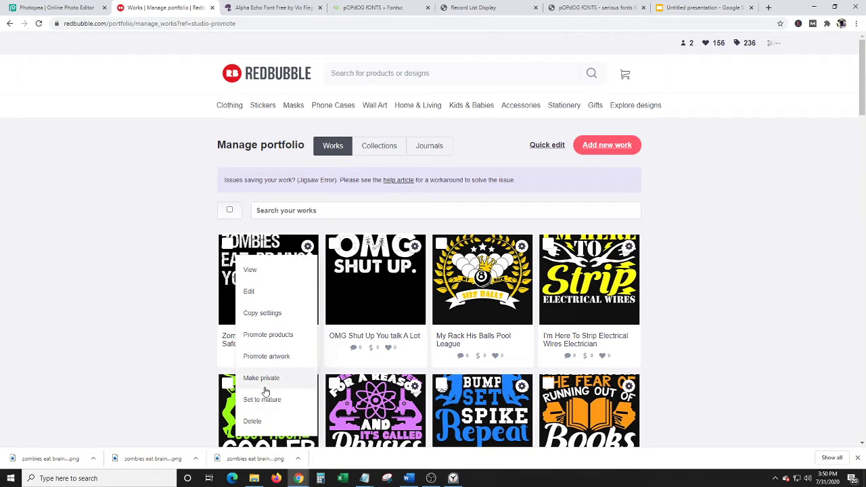
left_click(253, 421)
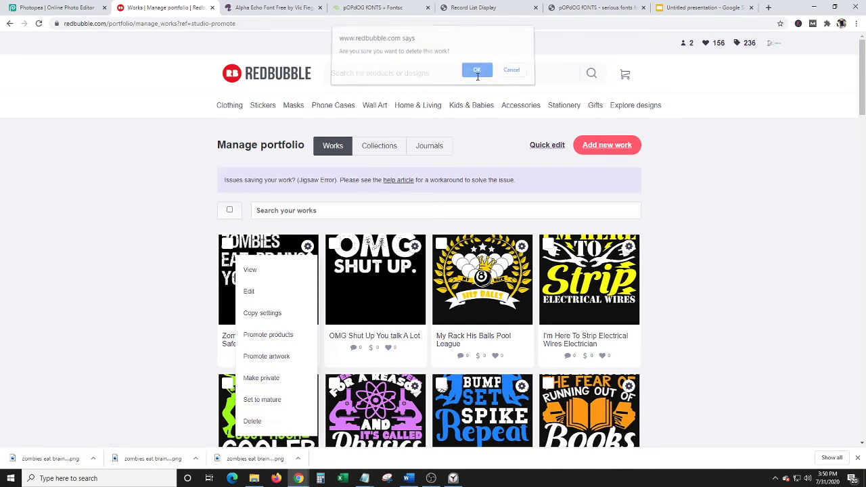
left_click(477, 75)
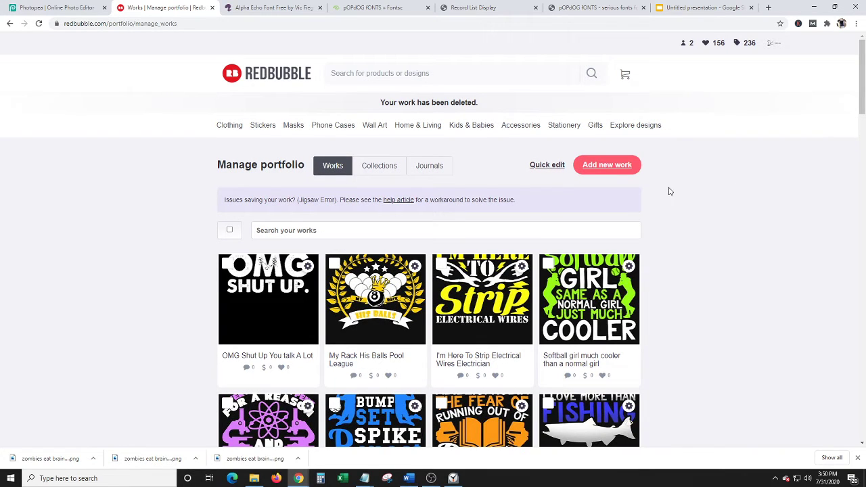
- Add a new work by uploading the downloaded outlined zombies PNG and title it "Zombies Eat Brains You're Safe"
left_click(607, 169)
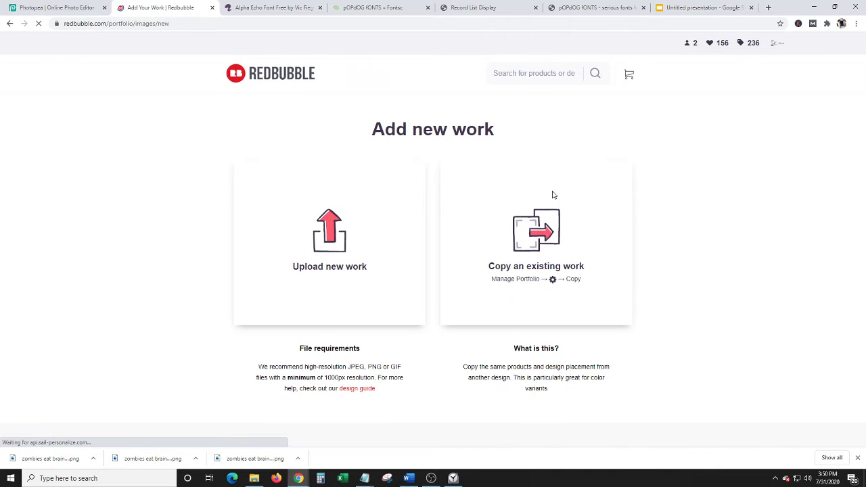
left_click_drag(51, 458, 352, 240)
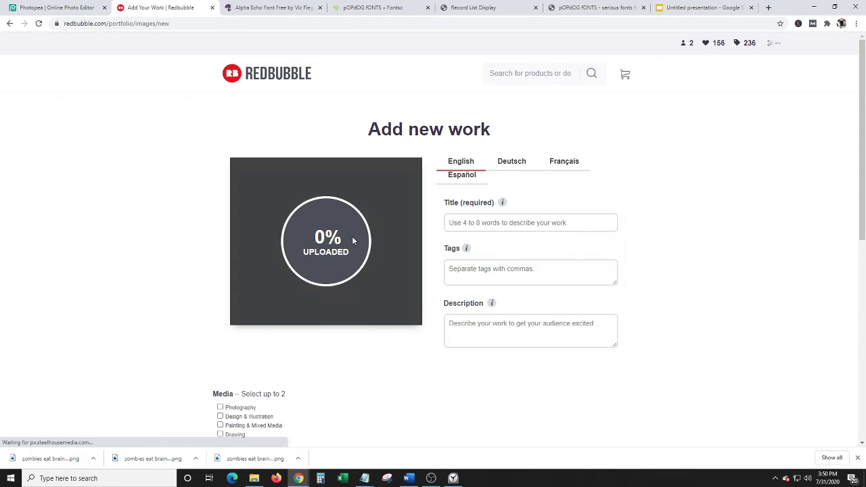
left_click(507, 222)
type("Zombies Eat")
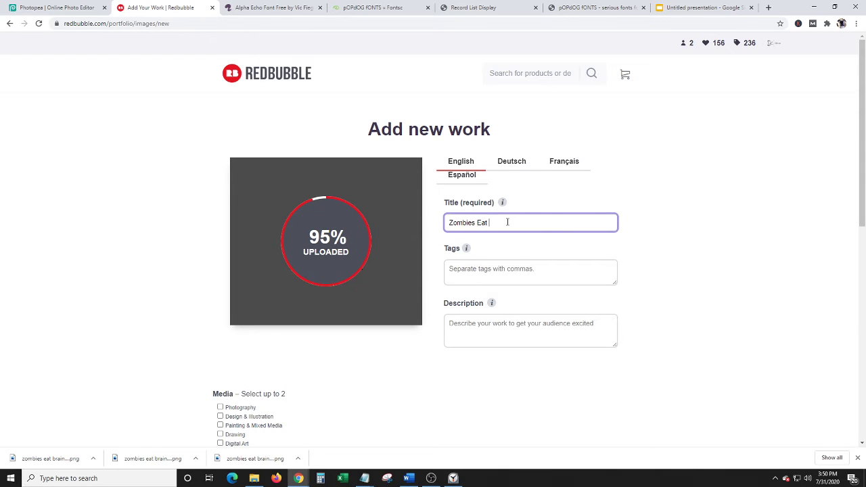
type(" Brains You")
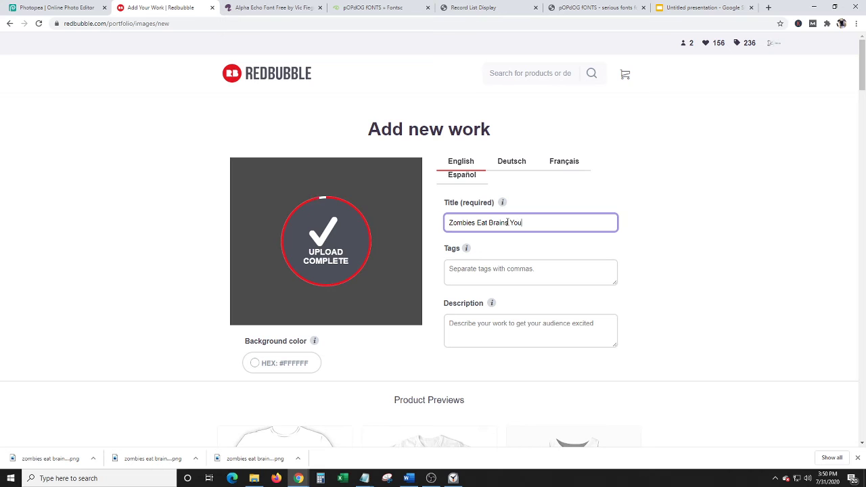
type("'re Saf")
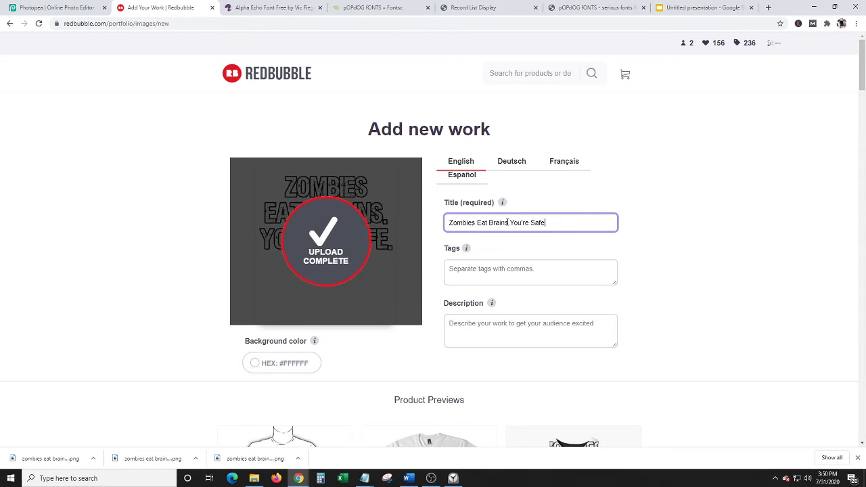
type("e")
left_click(674, 185)
- Set the new work's background color to black, #000000
scroll(285, 254, "down", 1)
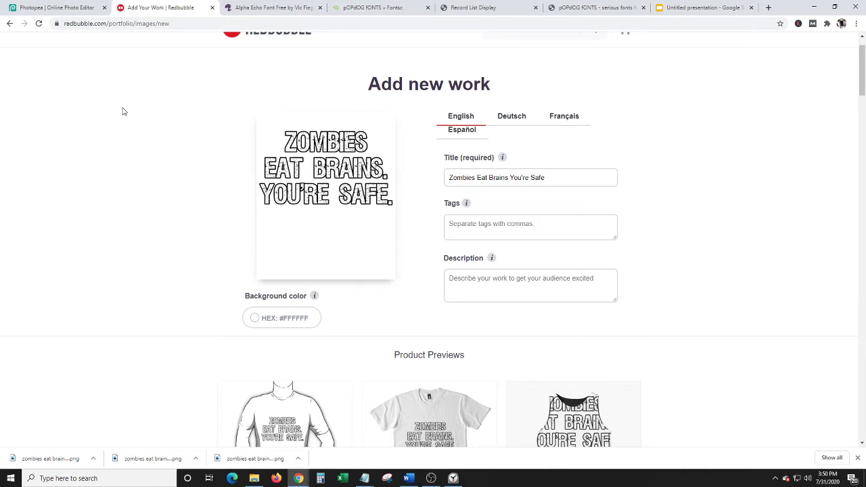
left_click(253, 319)
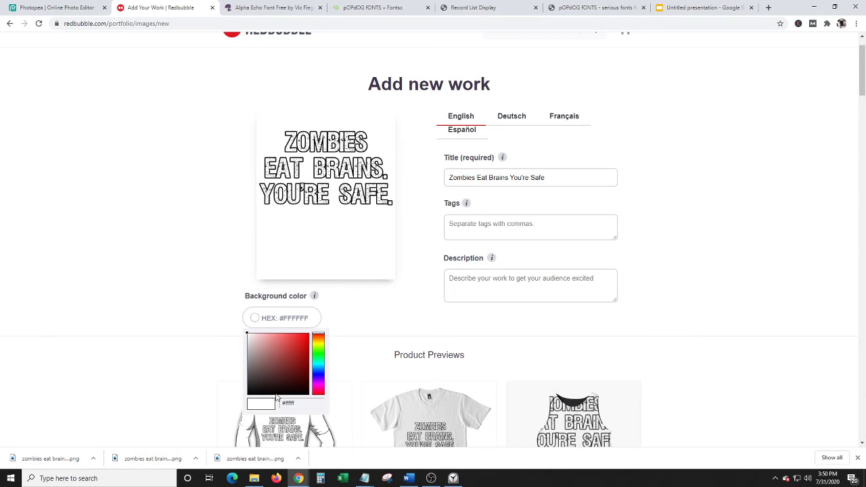
left_click(256, 391)
left_click_drag(249, 399, 243, 405)
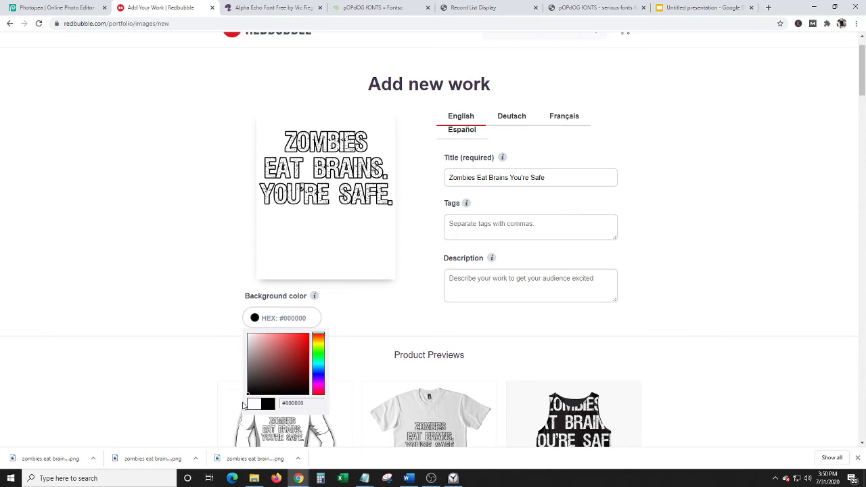
left_click(310, 410)
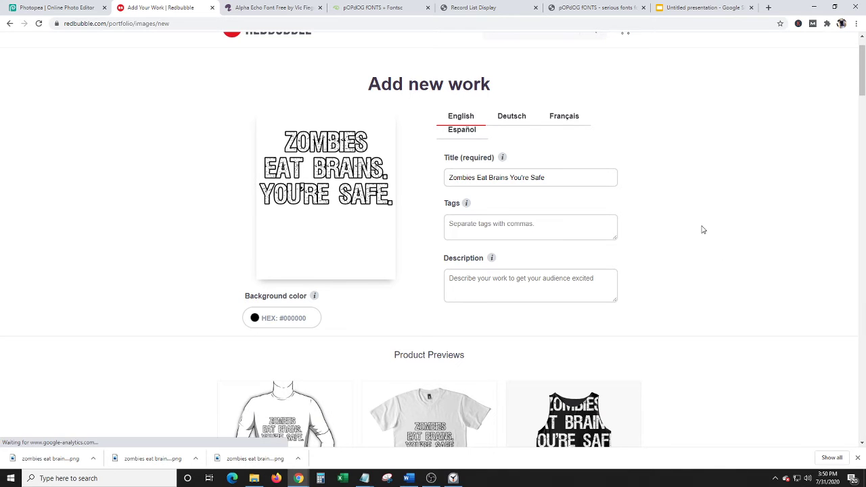
- Enter the tags "zombies, brains, eat, hungry, funny, tshirts, masks, mugs, safe" and begin the last tag with "apo"
scroll(704, 230, "down", 1)
scroll(704, 230, "down", 2)
scroll(703, 230, "up", 4)
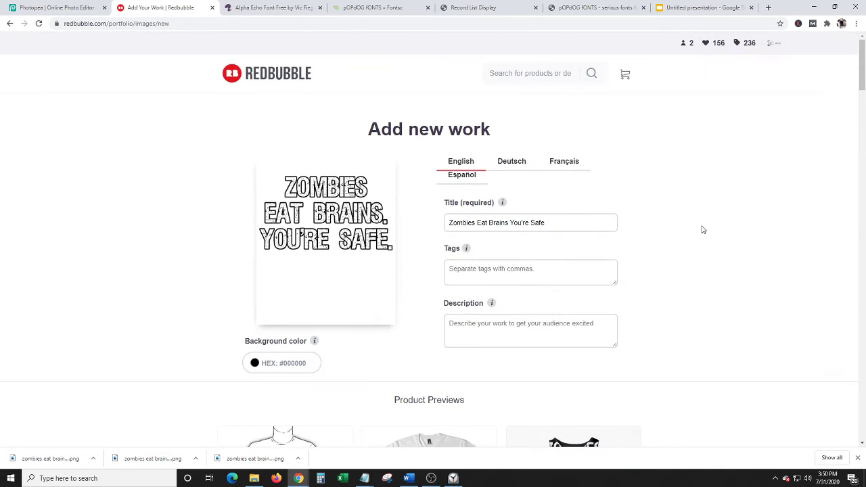
left_click(520, 269)
type("zo")
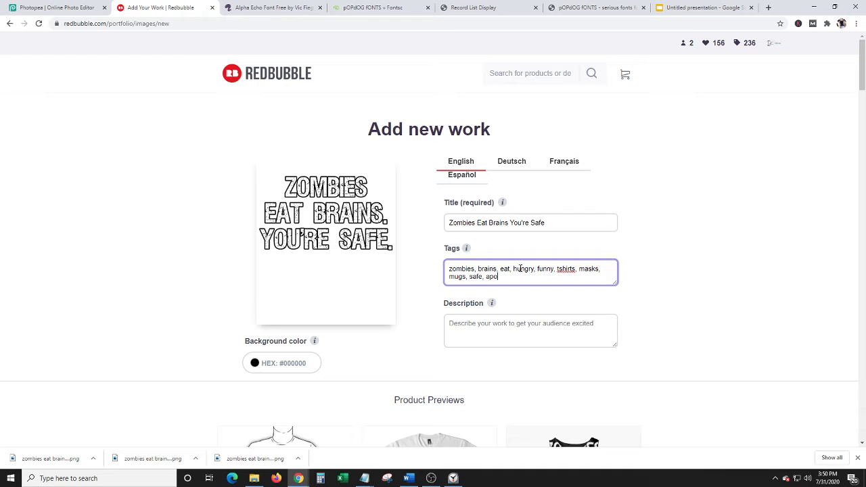
- Search Google for the spelling of apocalypse in the Alpha Echo font tab and copy the word
left_click(266, 7)
left_click(266, 23)
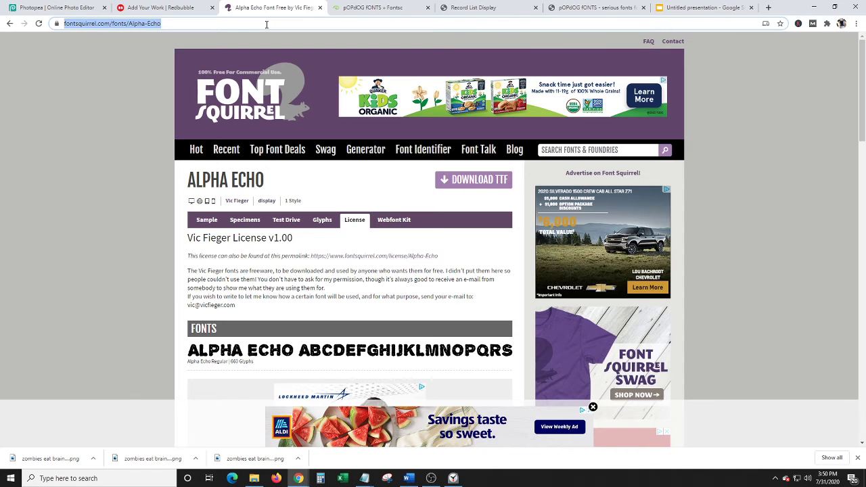
type("apoca")
key("Return")
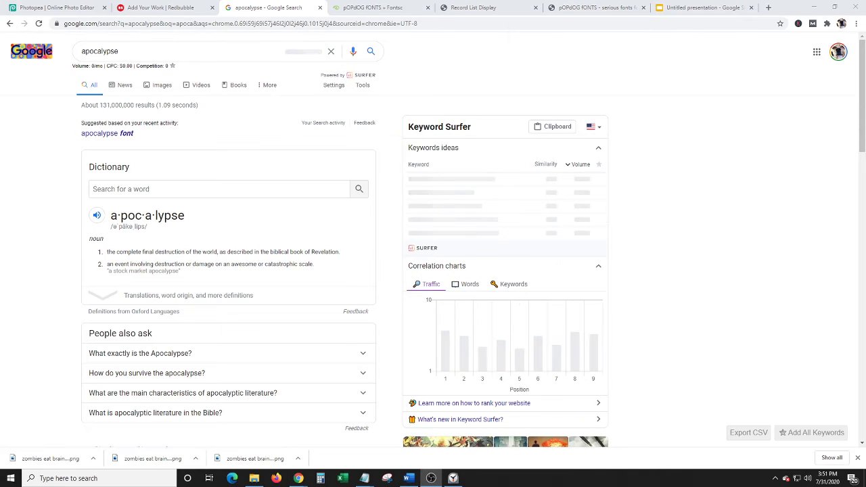
double_click(109, 48)
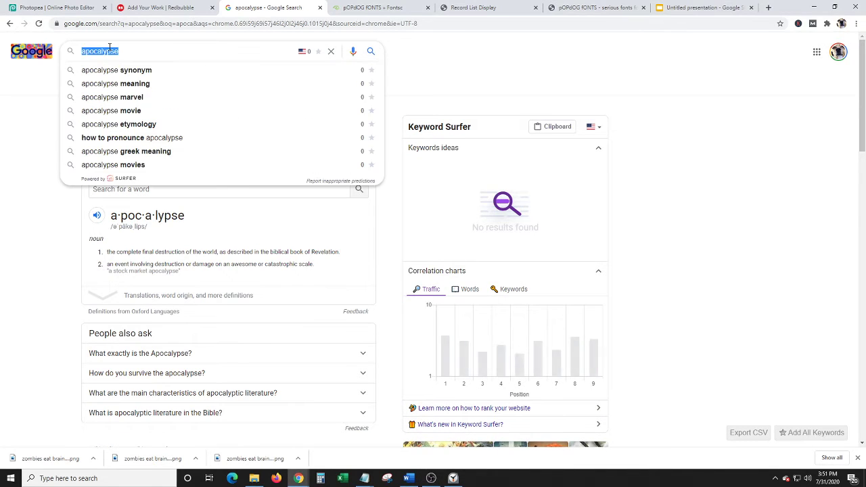
right_click(109, 48)
left_click(137, 84)
- Return to the Redbubble upload form and complete the last tag with the copied word apocalypse
left_click(160, 5)
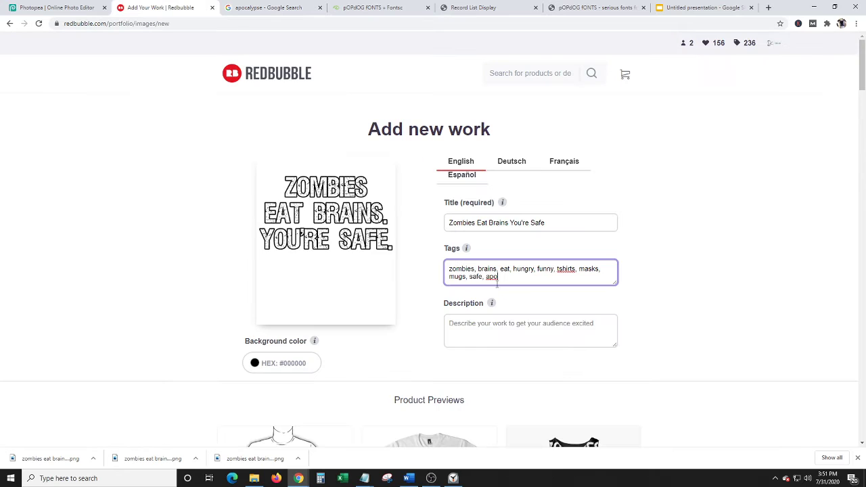
key("ctrl+v")
left_click(659, 202)
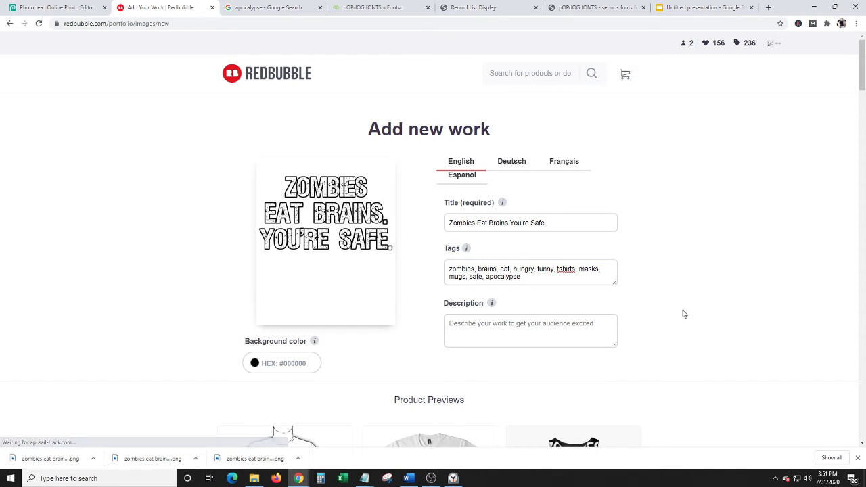
- Set the Standard Print Clothing default shirt color to black and apply the changes
scroll(682, 311, "down", 2)
scroll(357, 293, "down", 3)
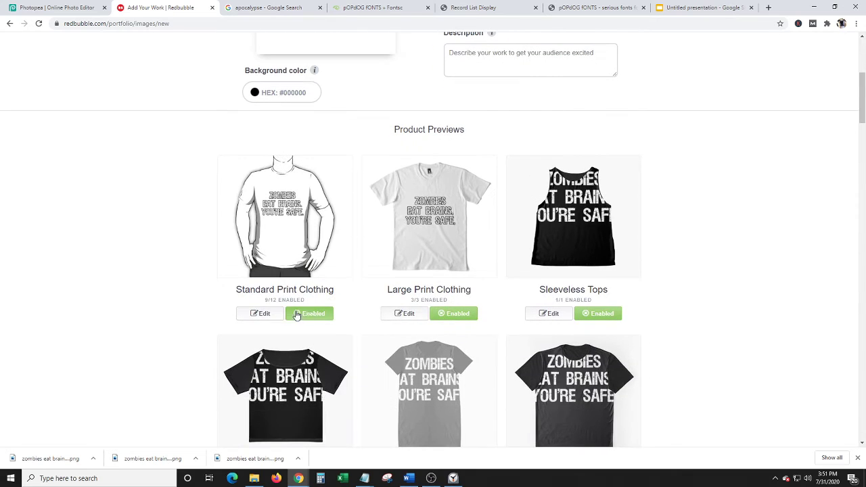
left_click(260, 313)
scroll(579, 393, "down", 2)
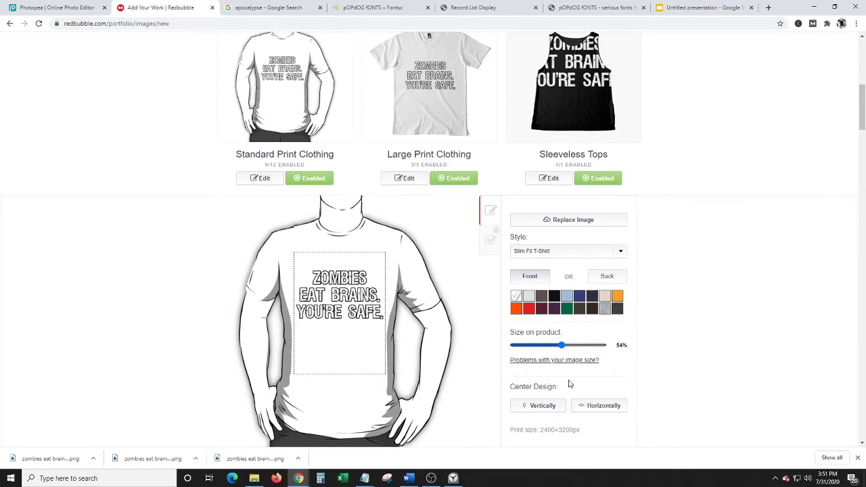
left_click(554, 298)
scroll(729, 292, "up", 1)
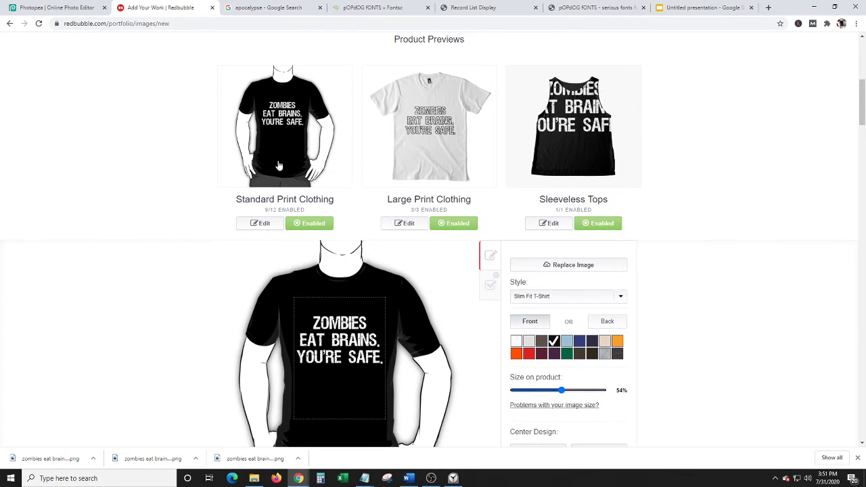
scroll(585, 414, "down", 2)
scroll(579, 368, "down", 1)
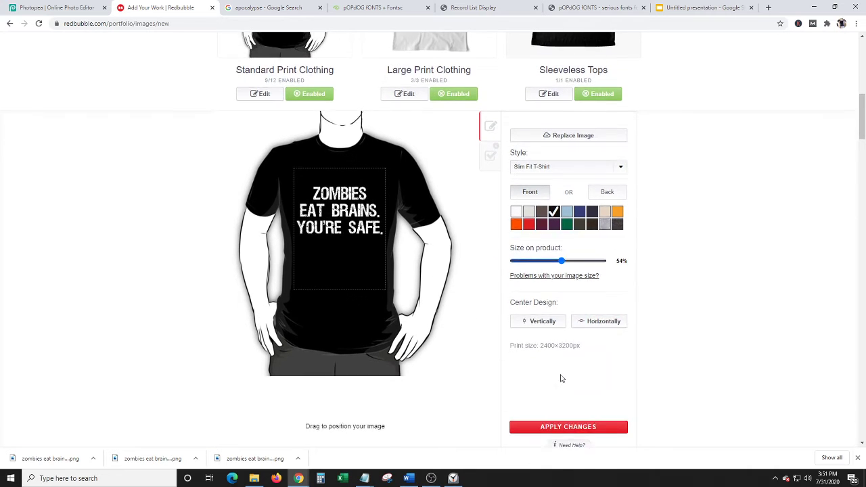
left_click(565, 420)
- Set the Large Print Clothing default color for the Premium T-Shirt to black and apply the changes
scroll(655, 389, "up", 4)
scroll(656, 386, "down", 2)
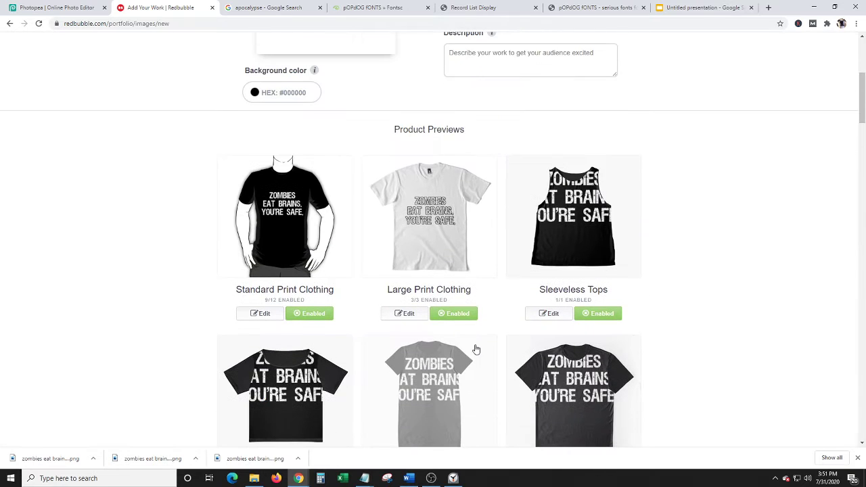
left_click(405, 315)
scroll(643, 327, "down", 4)
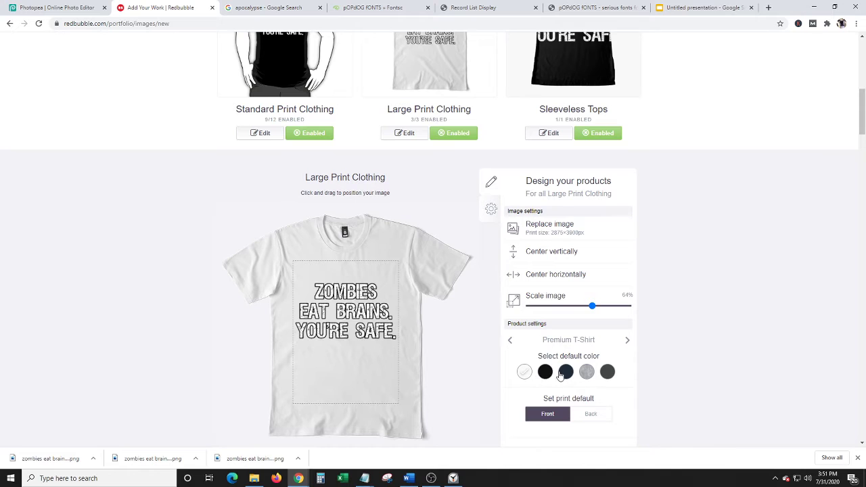
left_click(545, 375)
scroll(621, 361, "down", 1)
left_click(606, 350)
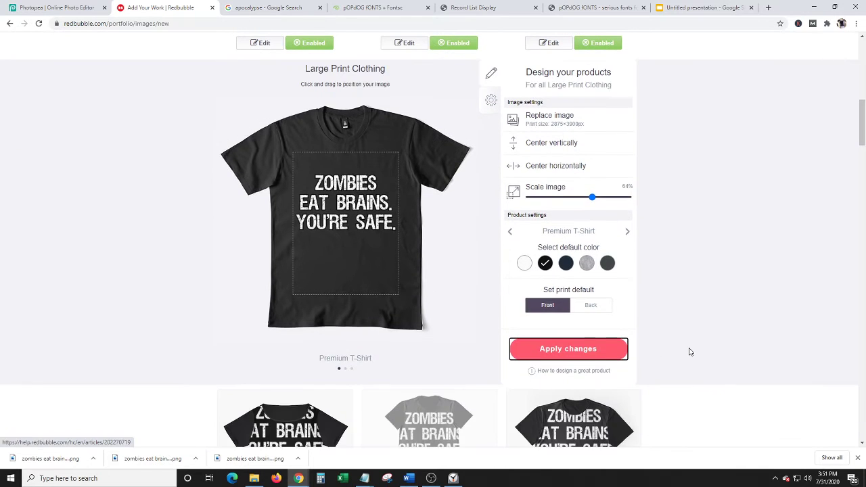
- Disable the Sleeveless Tops, Graphic T-Shirts and Chiffon Tops products
left_click(603, 317)
scroll(599, 285, "down", 3)
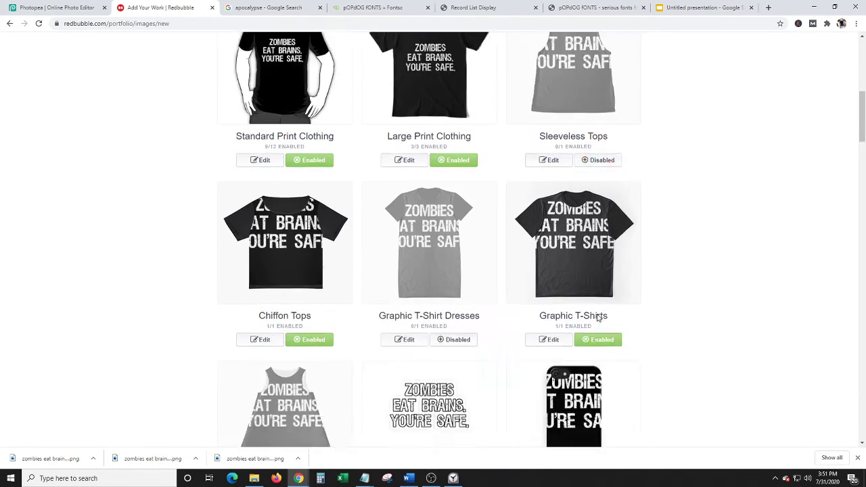
left_click(596, 271)
left_click(315, 272)
- Disable the Phone Cases & Skins, Stickers & Magnets, Pillows & Totes and Phone Wallets products
scroll(318, 274, "down", 3)
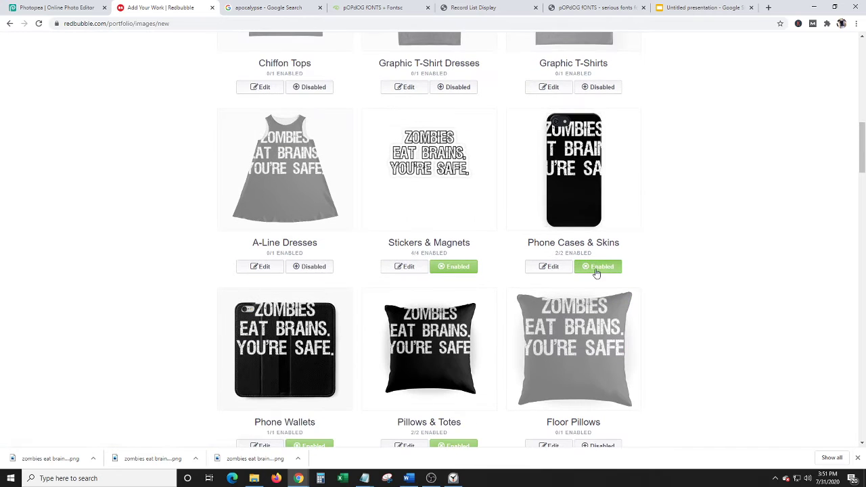
left_click(595, 271)
left_click(452, 268)
scroll(451, 284, "down", 3)
left_click(455, 267)
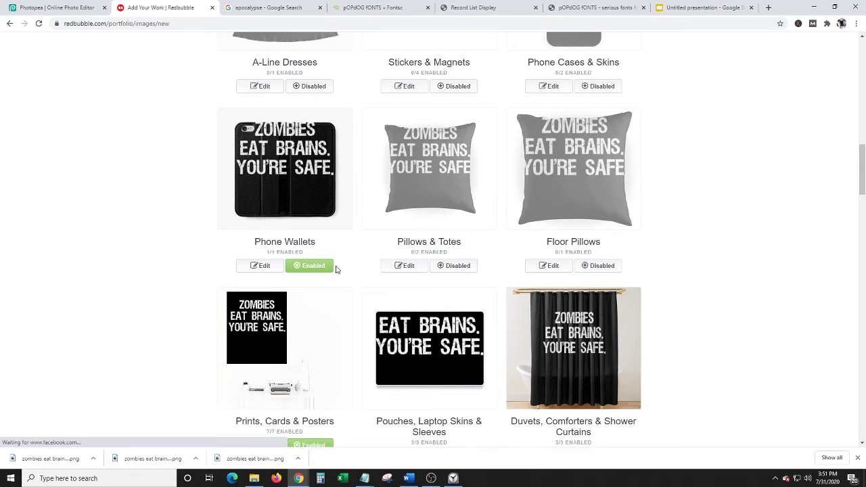
left_click(316, 263)
- Disable Pouches, Laptop Skins & Sleeves; Duvets, Comforters & Shower Curtains; Travel Mugs; Mugs; and Scarves
scroll(318, 279, "down", 3)
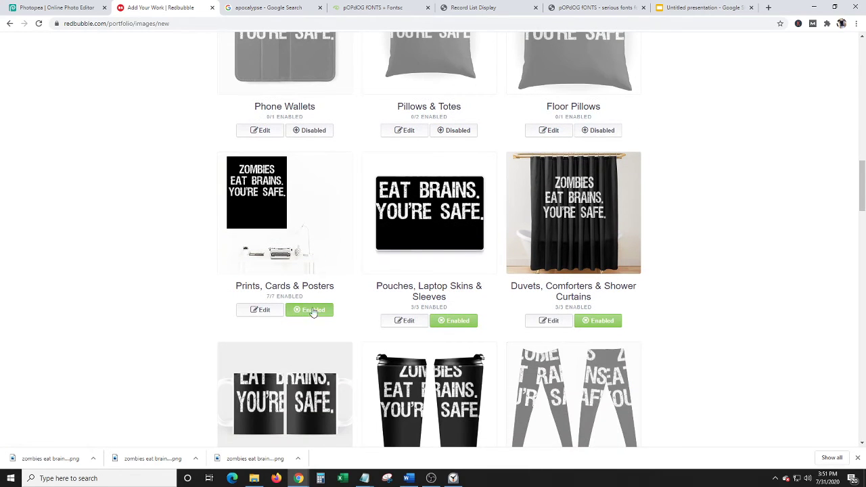
left_click(453, 321)
left_click(596, 322)
scroll(316, 373, "down", 3)
left_click(453, 320)
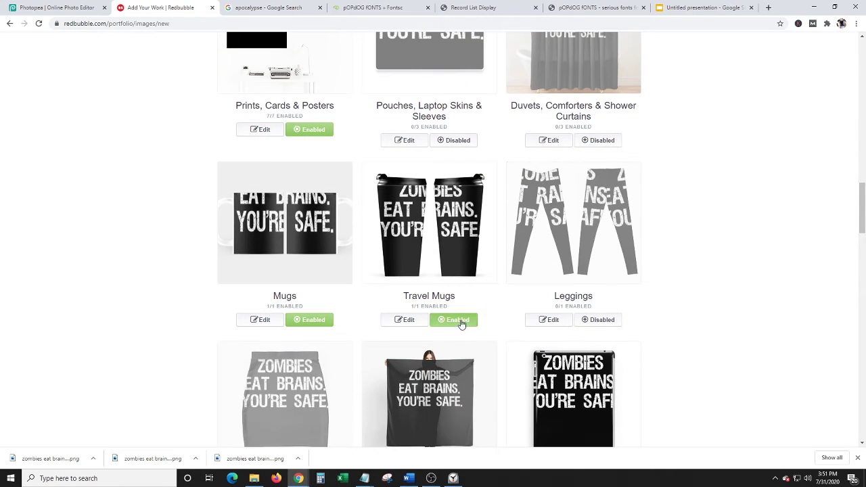
left_click(308, 321)
scroll(585, 284, "down", 3)
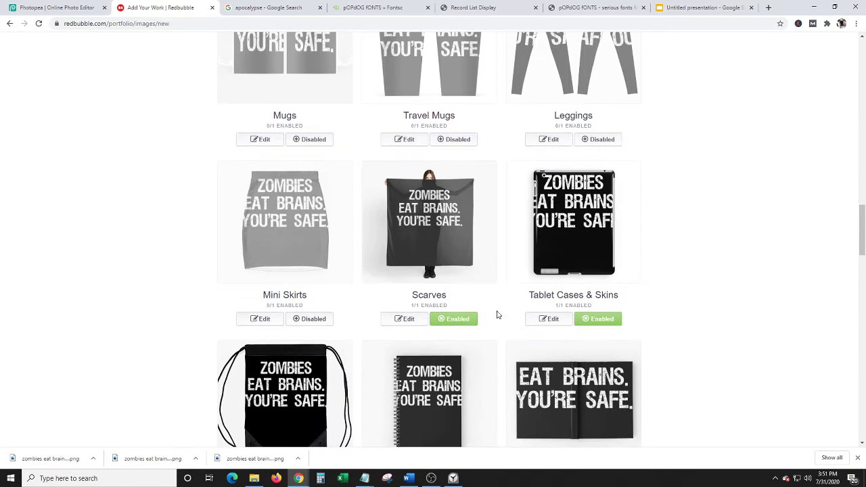
left_click(457, 321)
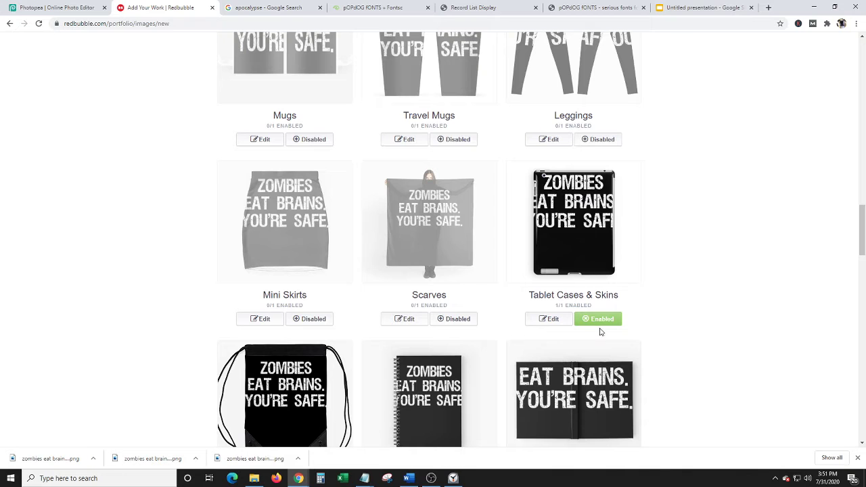
- Scale the design on Tablet Cases & Skins to 45%, center it horizontally and apply the changes
left_click(556, 318)
scroll(569, 295, "down", 4)
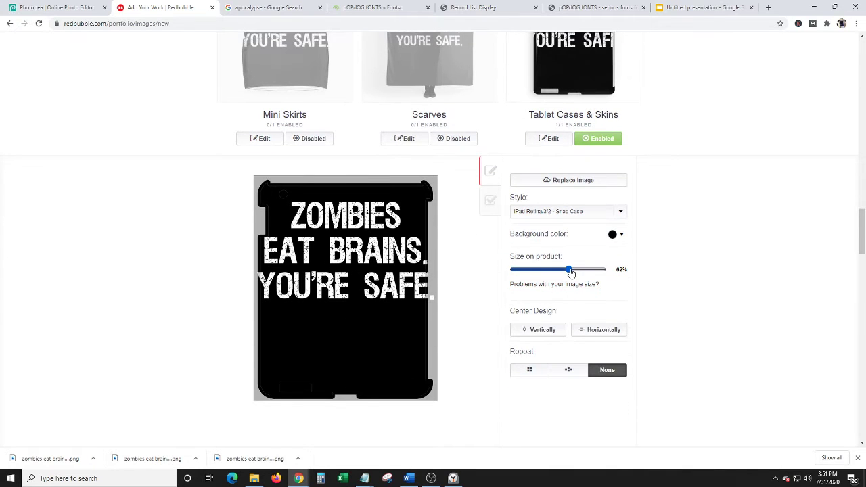
left_click_drag(570, 272, 557, 272)
scroll(679, 256, "up", 2)
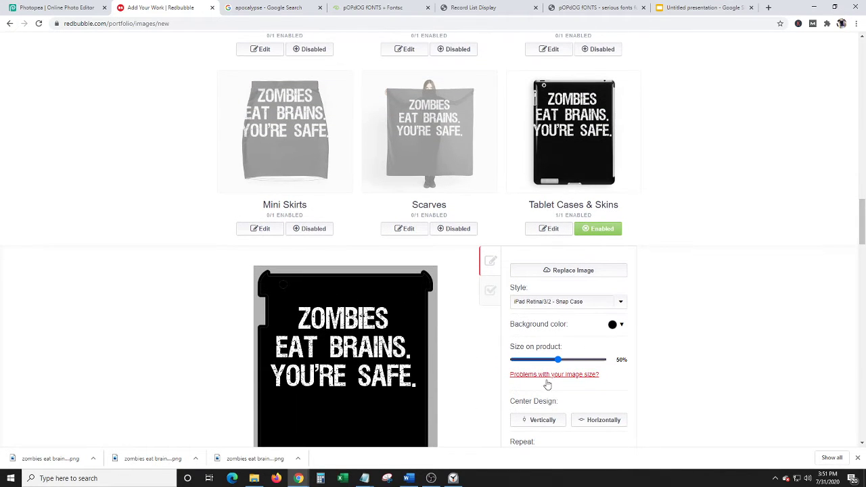
left_click(588, 422)
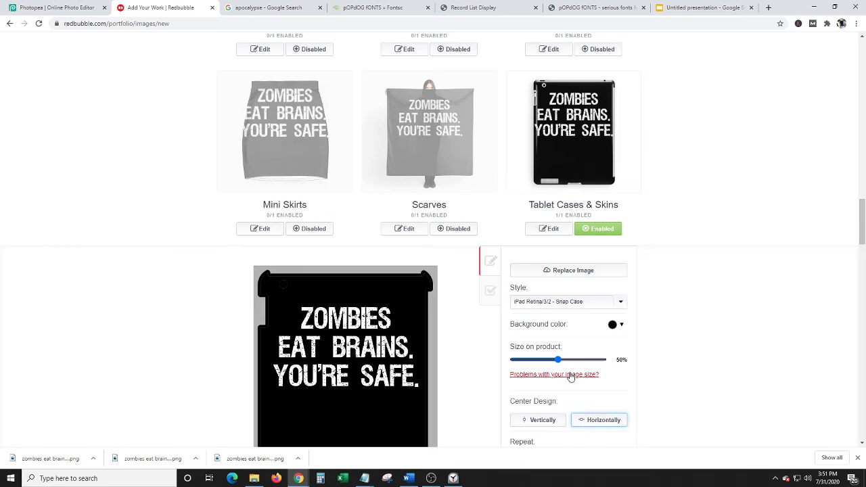
left_click_drag(560, 363, 554, 359)
left_click(598, 419)
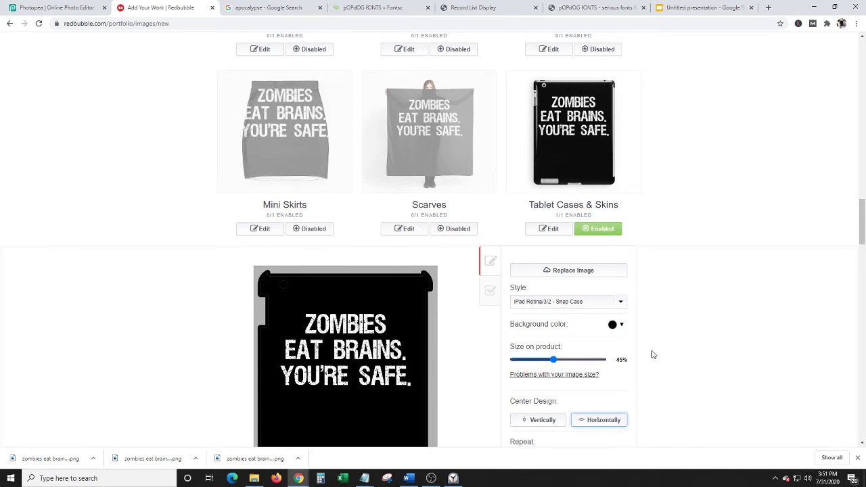
scroll(687, 329, "down", 1)
scroll(686, 329, "down", 1)
scroll(593, 374, "down", 2)
left_click(585, 382)
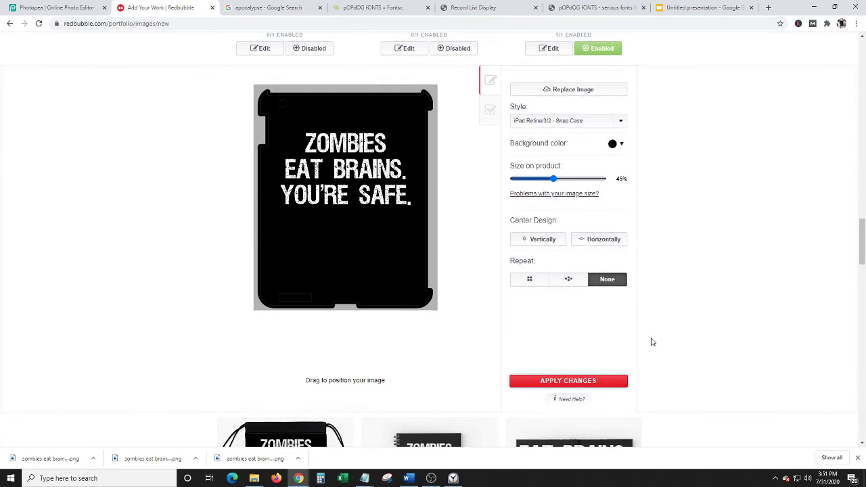
- Disable Drawstring Bags, Spiral Notebooks, Hardcover Journals, Art Board Prints, and Acrylic Blocks & Coasters
scroll(656, 328, "down", 3)
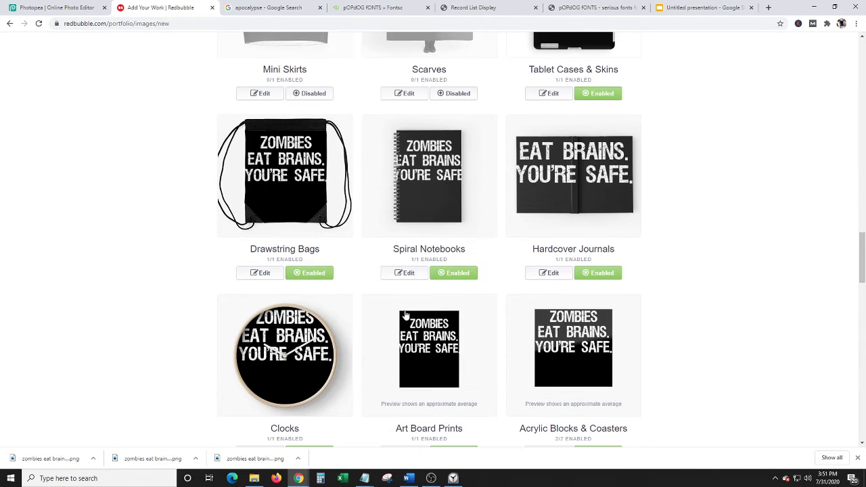
left_click(315, 273)
left_click(462, 273)
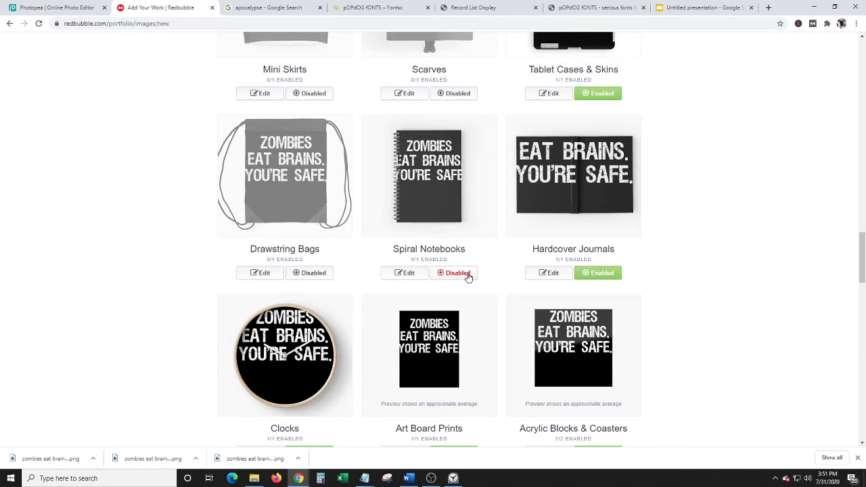
left_click(600, 273)
scroll(600, 284, "down", 2)
left_click(467, 315)
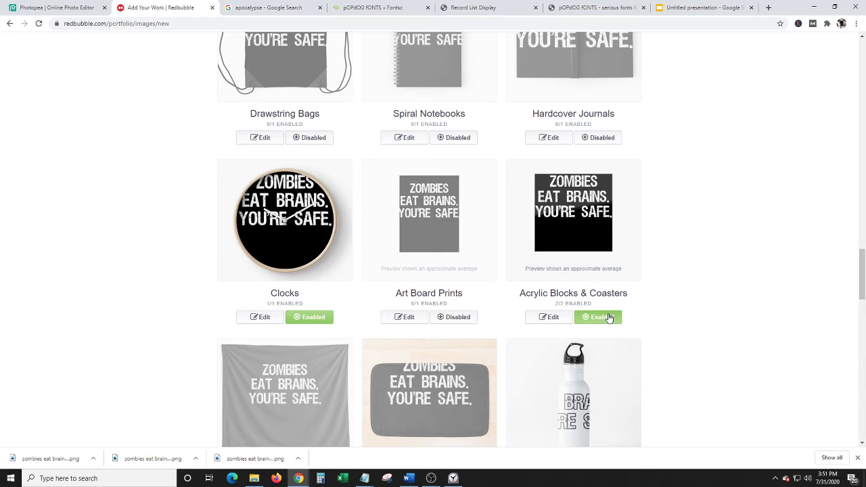
left_click(596, 315)
- Disable the Water Bottles, Cotton Tote Bags and Pin Buttons products
scroll(692, 261, "down", 1)
scroll(687, 261, "down", 4)
left_click(607, 181)
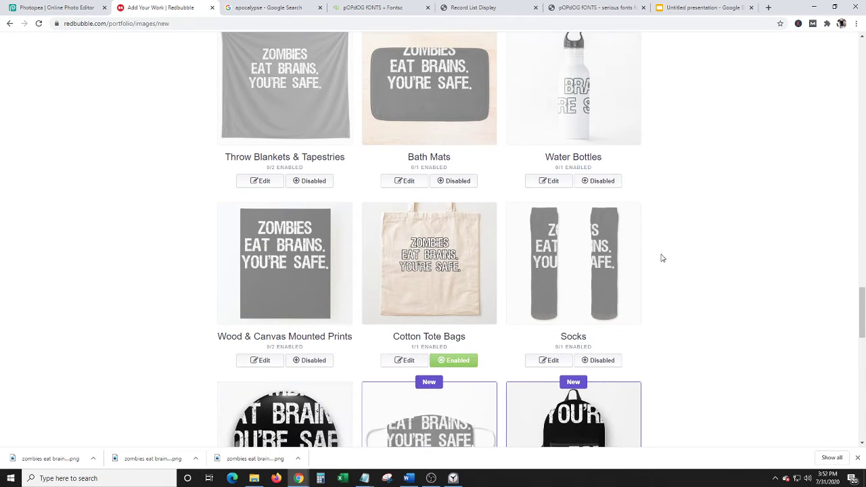
scroll(662, 257, "down", 1)
scroll(663, 258, "down", 1)
left_click(462, 226)
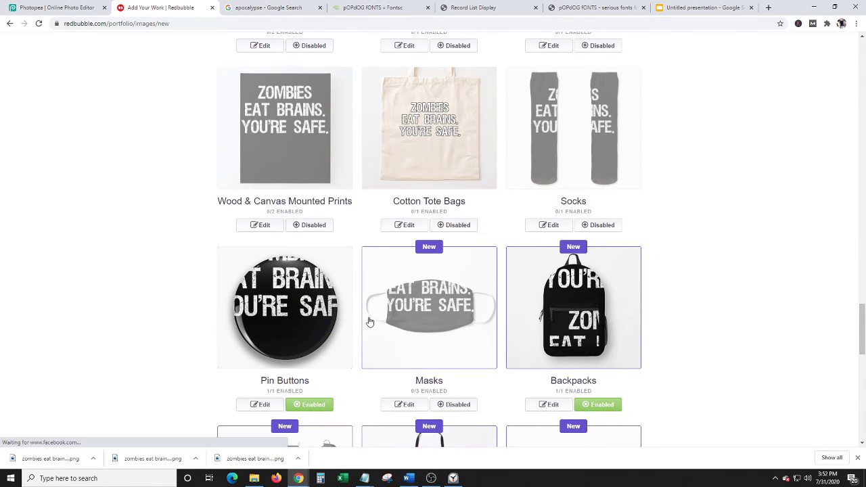
left_click(315, 404)
- Enable Masks, scale their design to 35%, lower it to the middle, center it horizontally and apply the changes
left_click(453, 404)
left_click(421, 406)
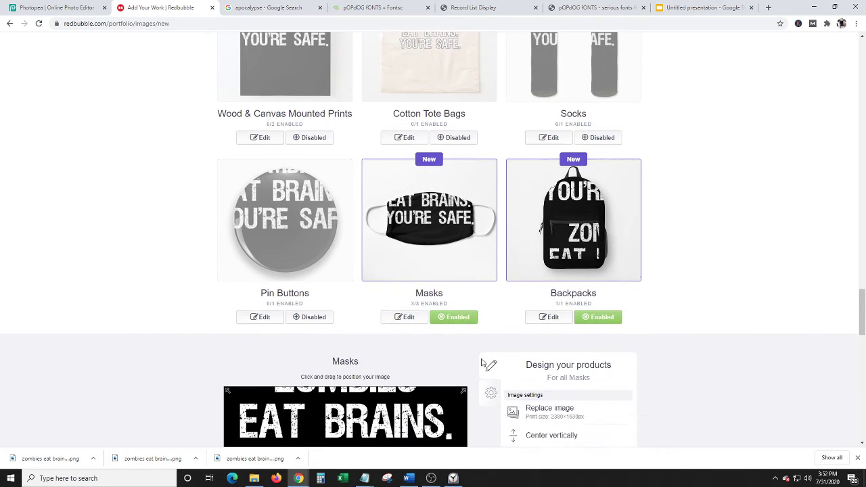
left_click_drag(585, 422, 565, 424)
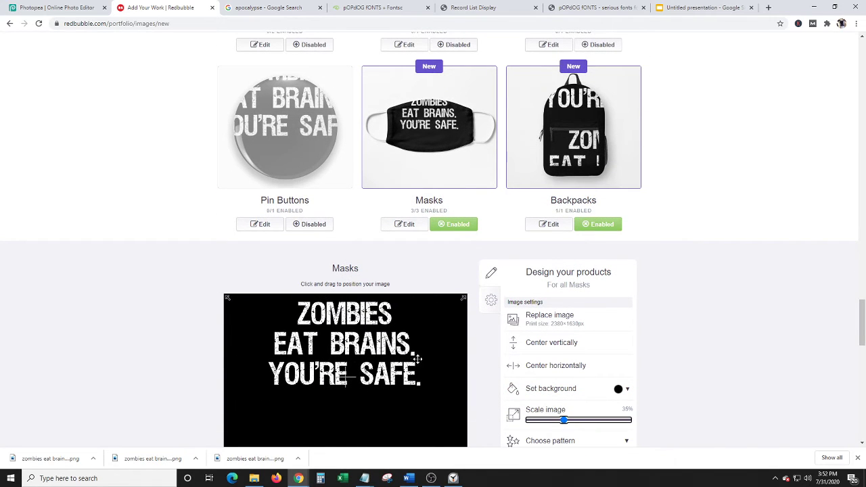
left_click_drag(351, 338, 350, 365)
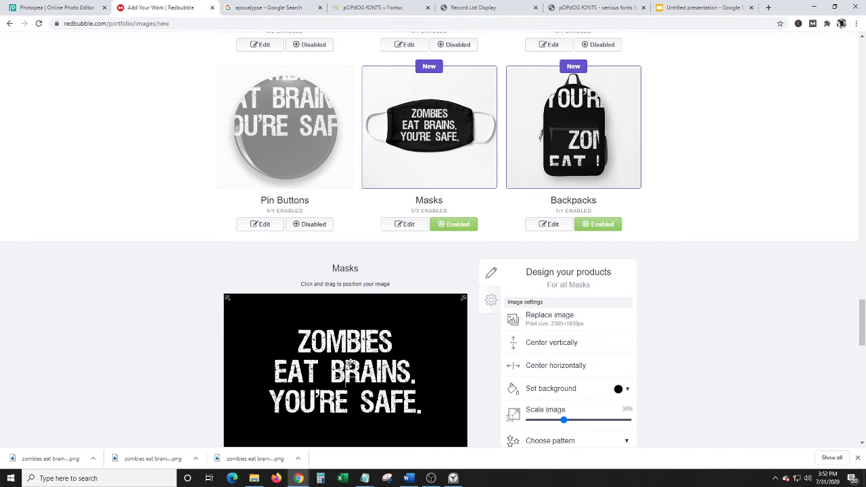
left_click(561, 369)
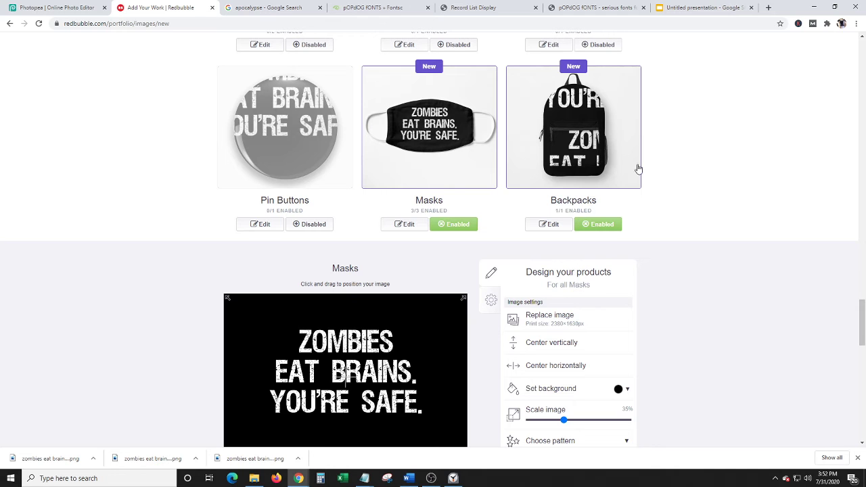
scroll(433, 124, "down", 3)
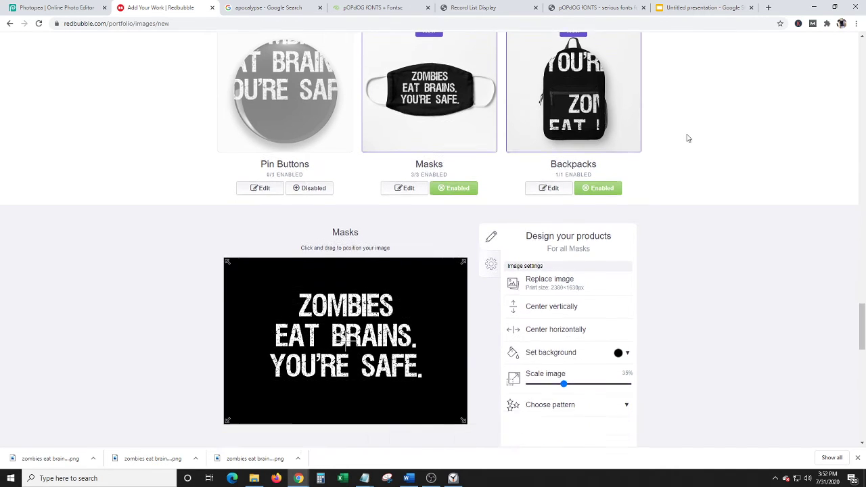
left_click(571, 378)
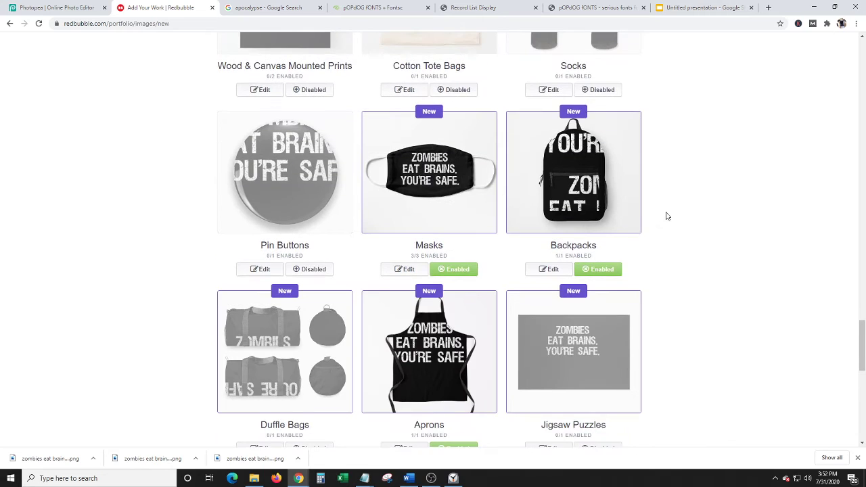
- Move the Aprons design lower, scale it to 78%, center it horizontally and apply the changes
scroll(466, 226, "down", 2)
scroll(467, 202, "up", 2)
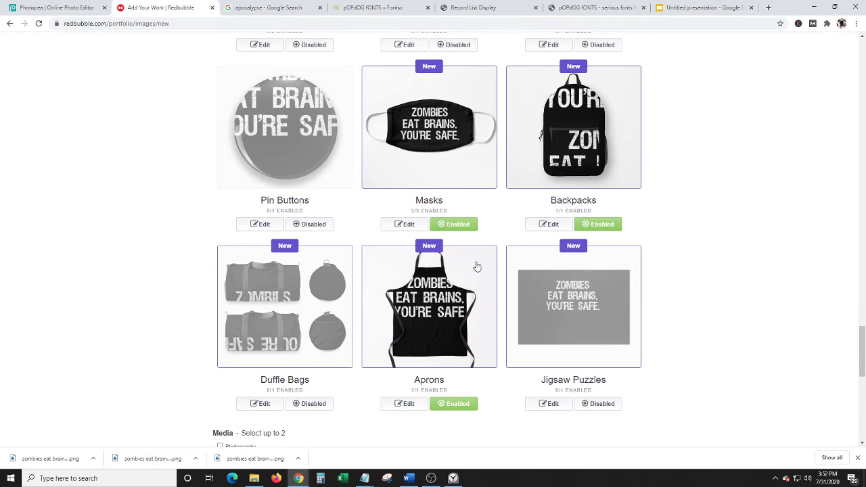
scroll(477, 267, "down", 1)
left_click(405, 359)
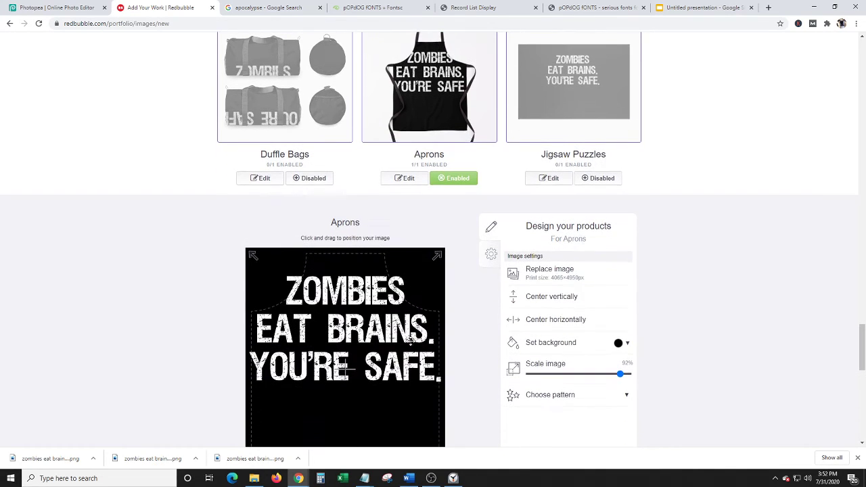
left_click_drag(410, 340, 411, 371)
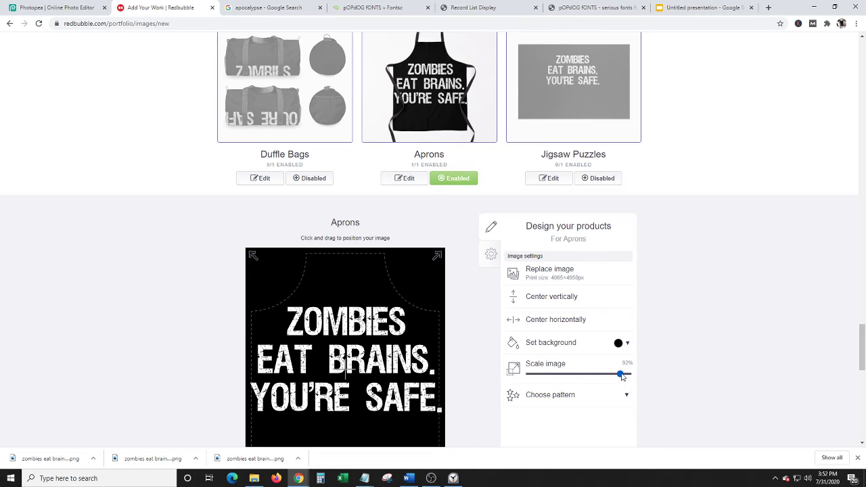
left_click_drag(621, 376, 607, 383)
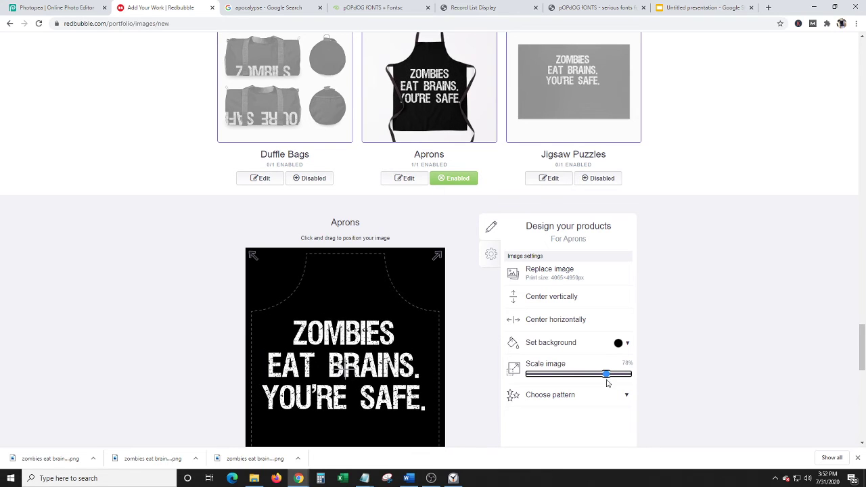
left_click(568, 319)
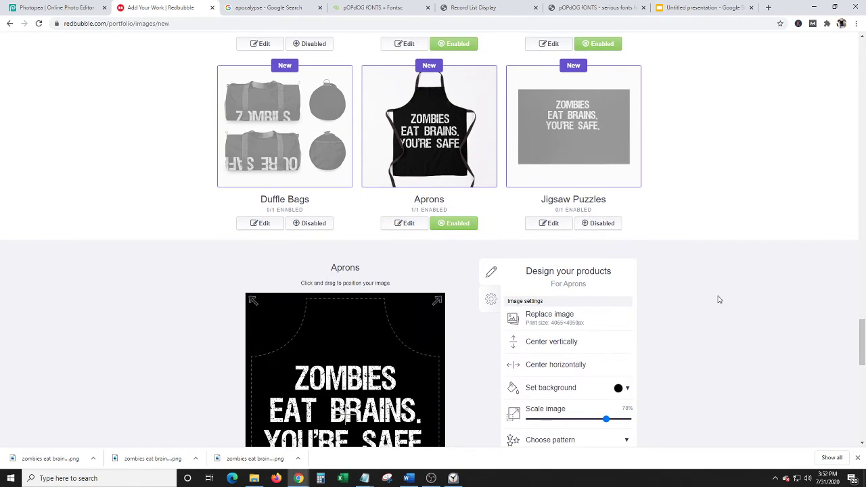
scroll(719, 300, "down", 2)
left_click(587, 345)
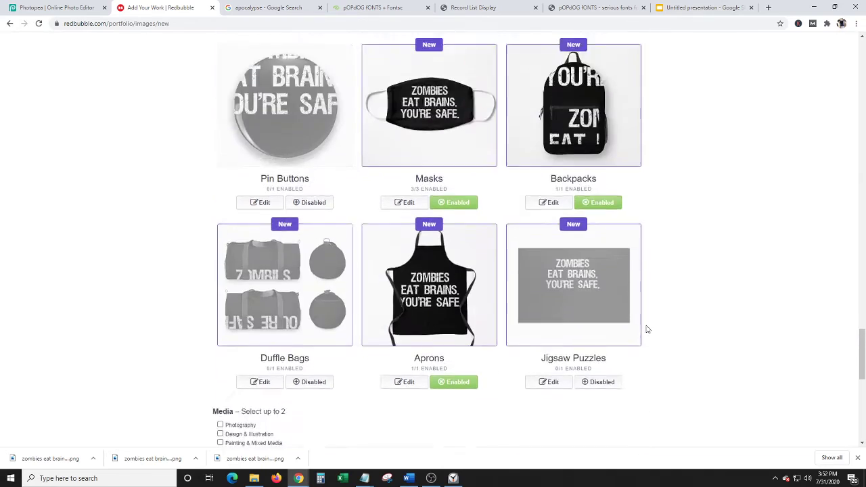
- Check the work's title and tags and the German translation fields, ending on the English version
scroll(646, 329, "down", 2)
scroll(646, 329, "up", 4)
scroll(646, 329, "up", 20)
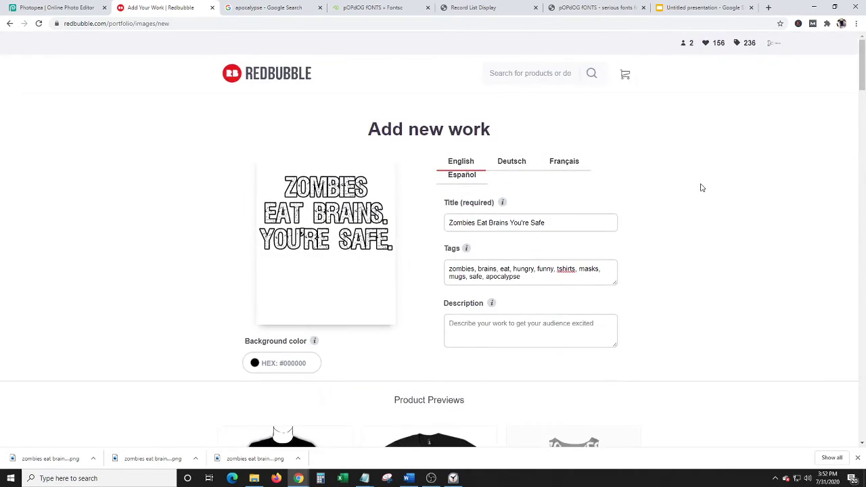
scroll(700, 186, "down", 5)
scroll(676, 180, "up", 6)
left_click(510, 164)
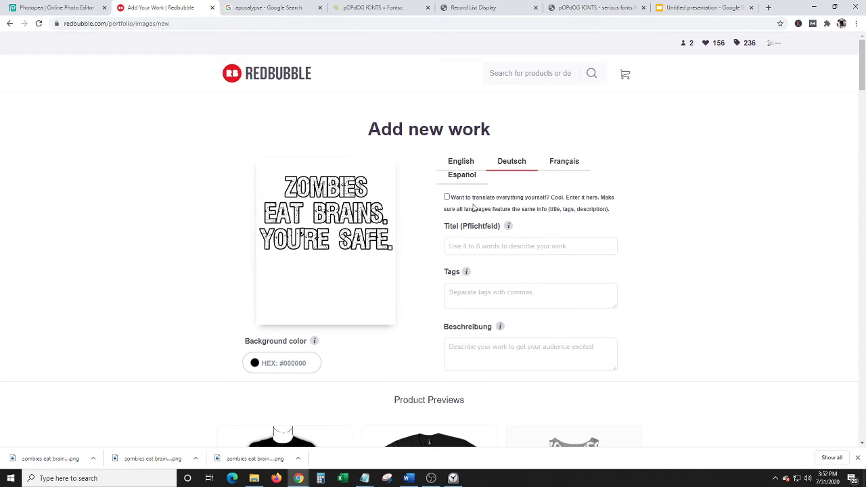
key("Right")
key("Right")
key("Right")
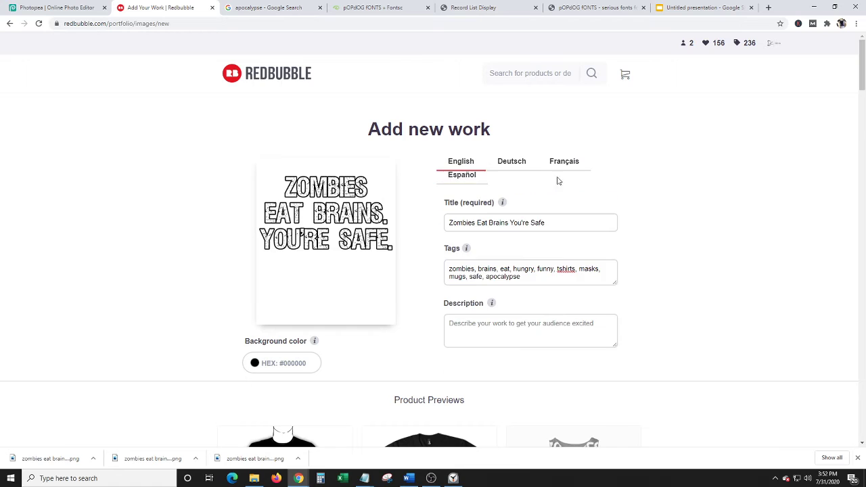
- Review the product previews to check which products are enabled and how the design sits on them
scroll(683, 196, "down", 10)
scroll(683, 196, "up", 8)
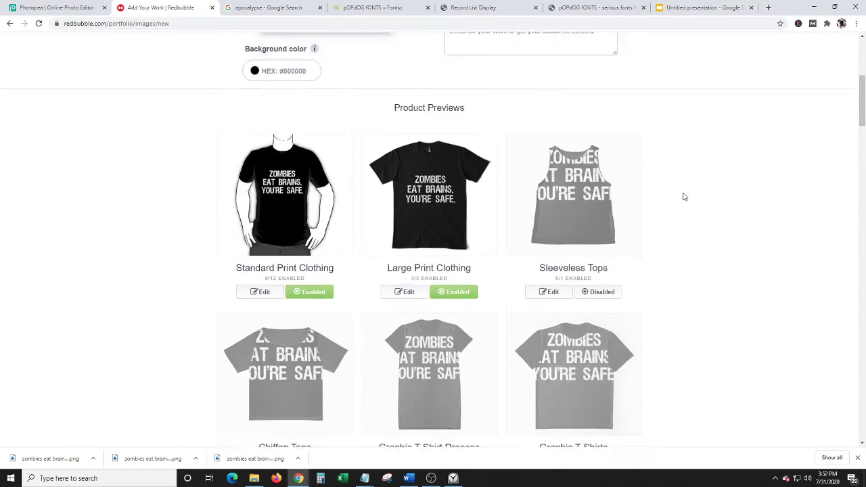
scroll(683, 196, "up", 2)
scroll(683, 196, "down", 12)
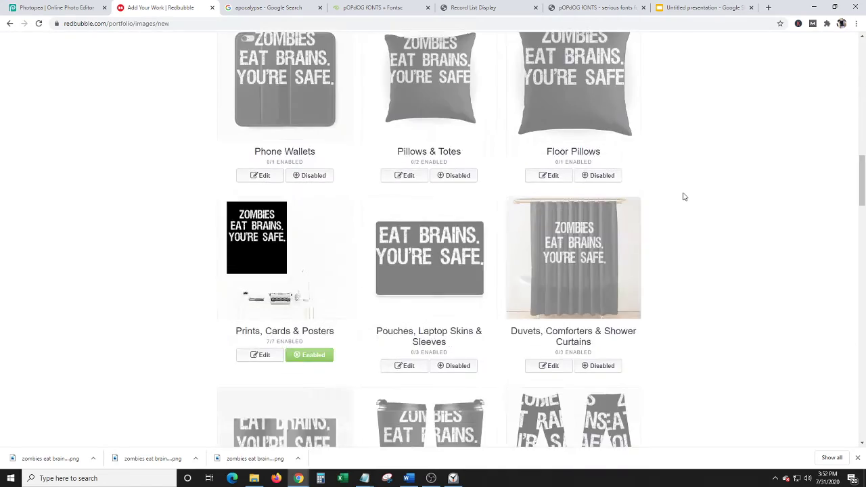
scroll(683, 196, "down", 5)
scroll(684, 196, "up", 8)
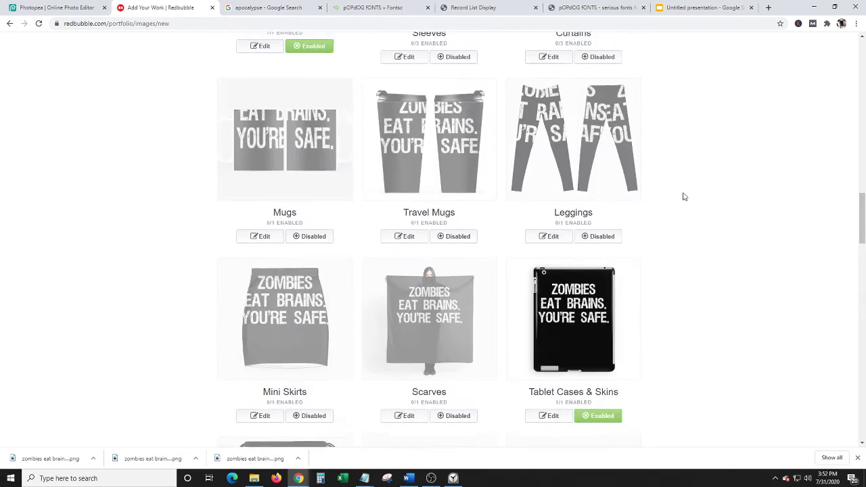
scroll(683, 196, "up", 10)
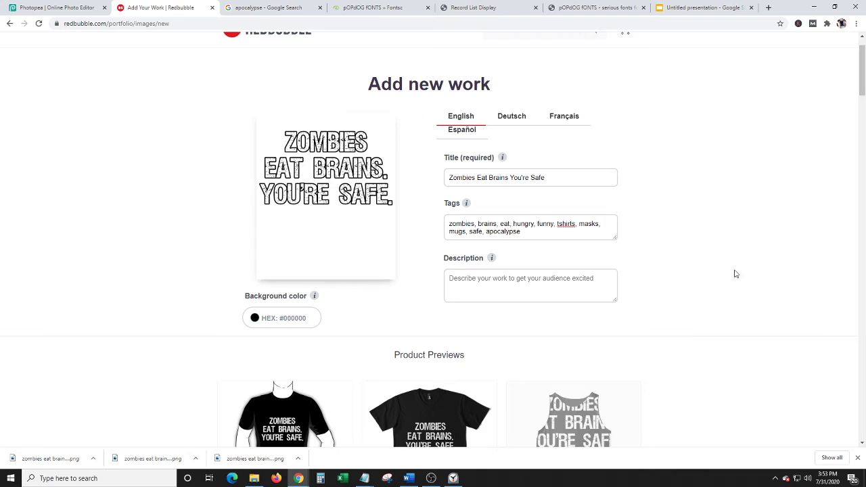
- Set the work's media types to Design & Illustration and Digital Art
scroll(735, 271, "down", 9)
scroll(736, 269, "down", 20)
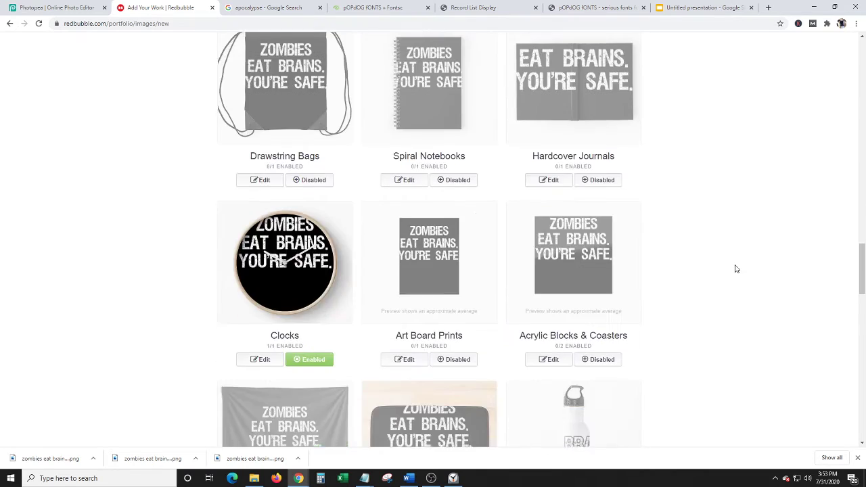
scroll(736, 269, "up", 2)
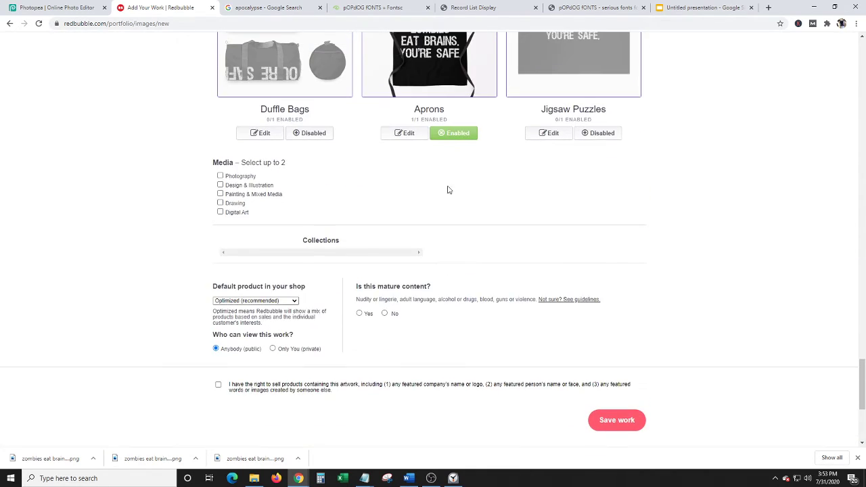
left_click(220, 186)
left_click(220, 211)
- Mark the work as not mature content, confirm the right to sell the artwork, and save the work
scroll(426, 277, "down", 1)
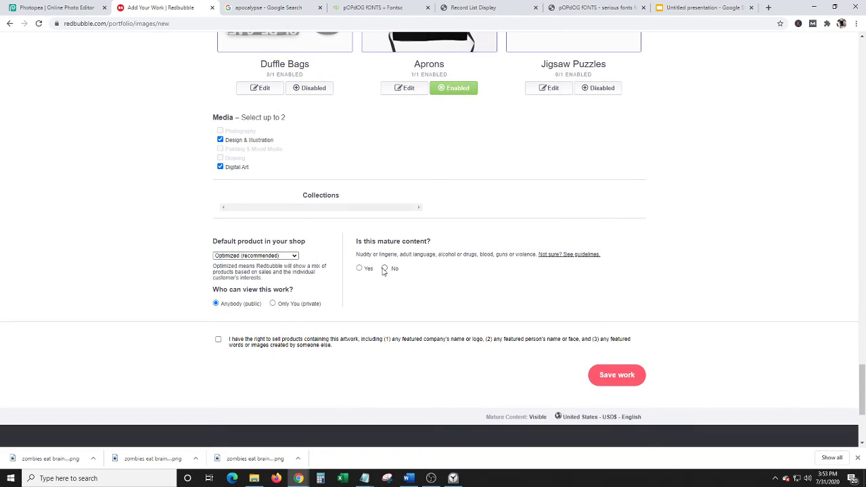
left_click(384, 268)
left_click(218, 339)
left_click(616, 376)
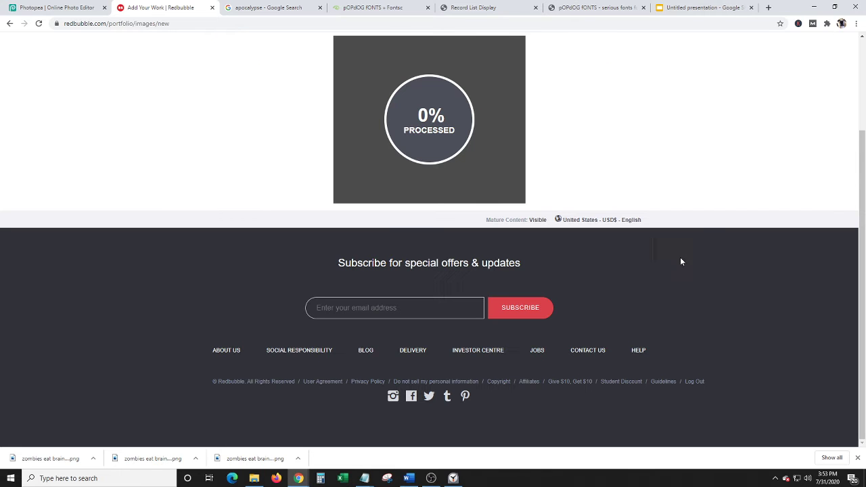
left_click(464, 480)
left_click(792, 296)
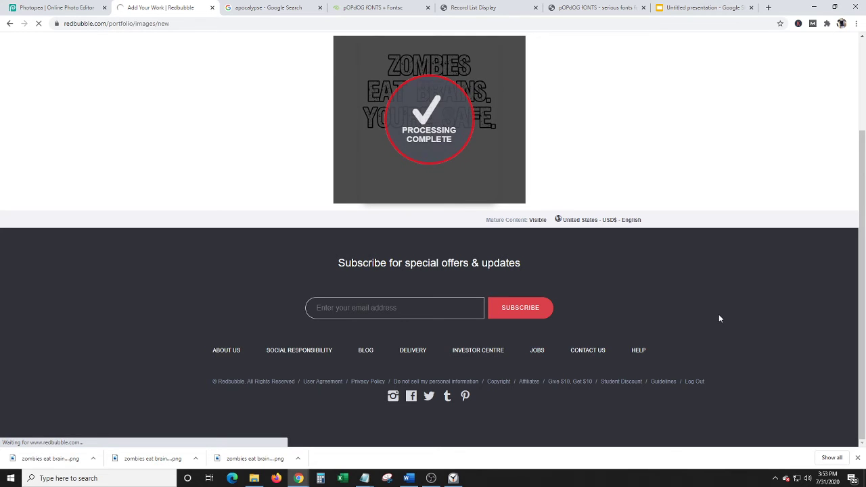
scroll(719, 318, "up", 1)
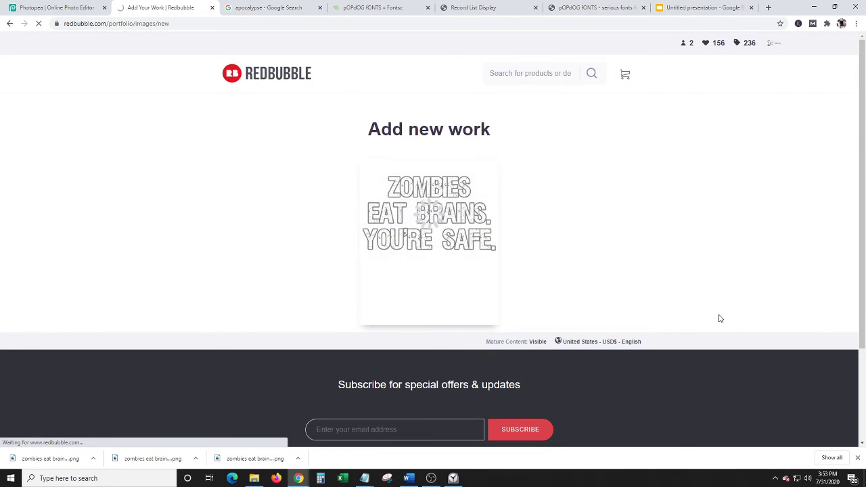
- Check the time remaining on the countdown in Alarms & Clock, then return to the browser
scroll(719, 317, "down", 1)
left_click(453, 478)
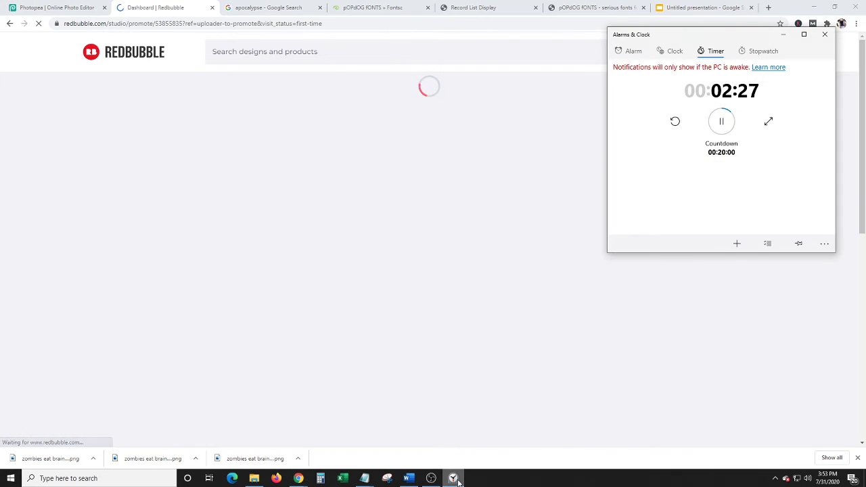
left_click(454, 478)
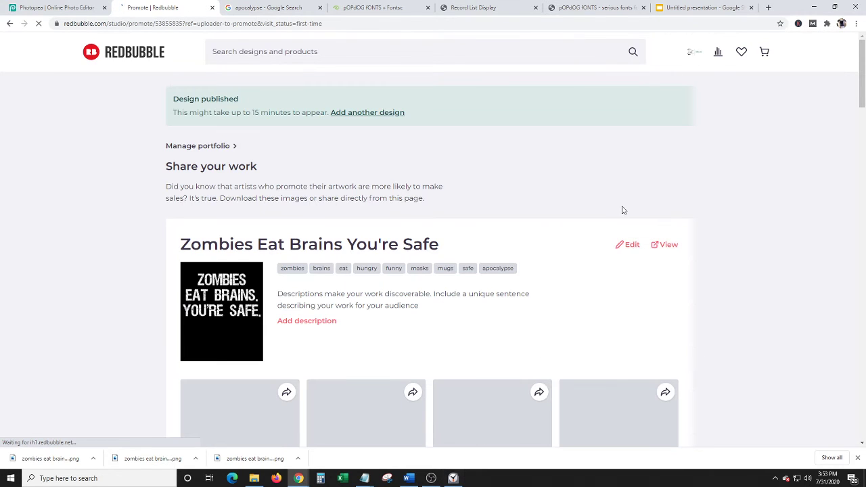
- Review the product images on the design's promotion page and check the sharing options for the Kids Mask
scroll(674, 208, "down", 3)
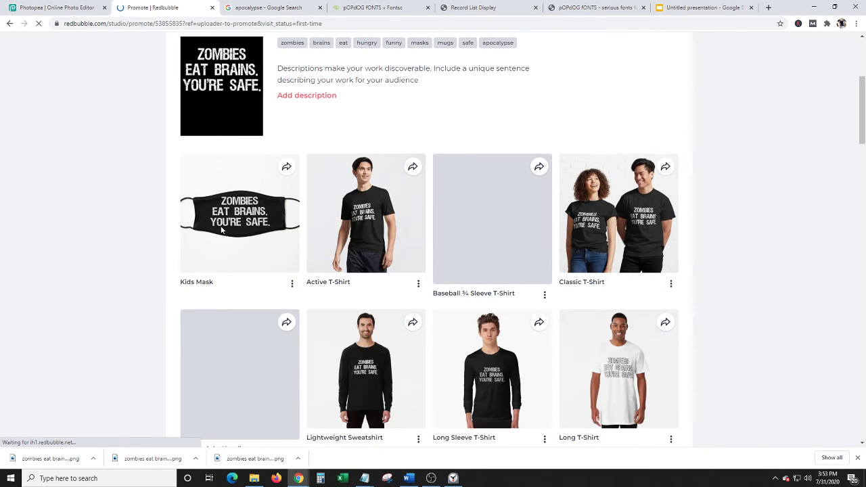
scroll(224, 237, "down", 6)
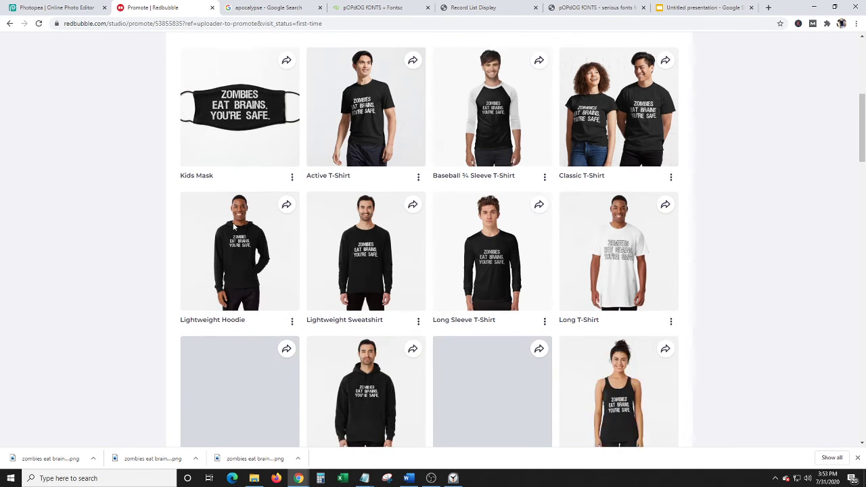
scroll(234, 228, "up", 3)
scroll(234, 227, "up", 4)
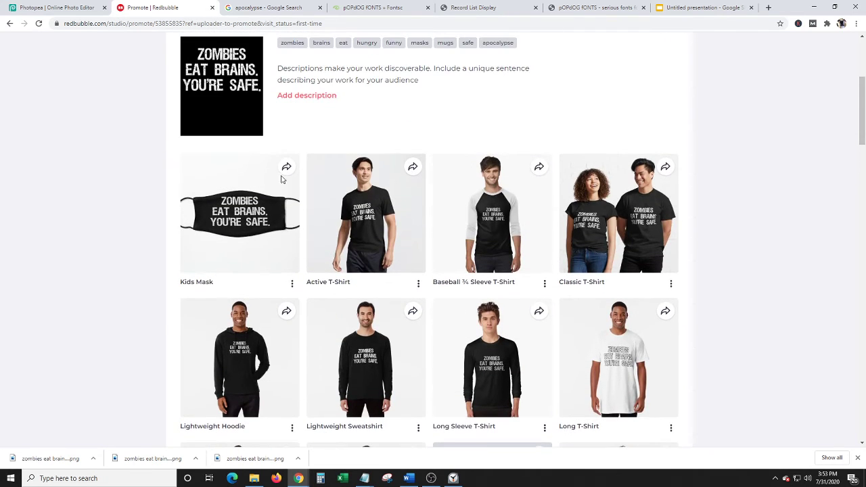
left_click(289, 167)
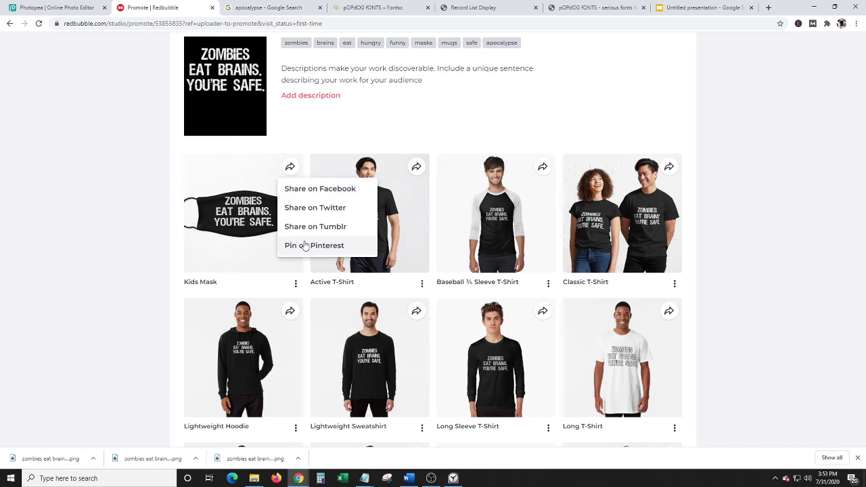
left_click(755, 230)
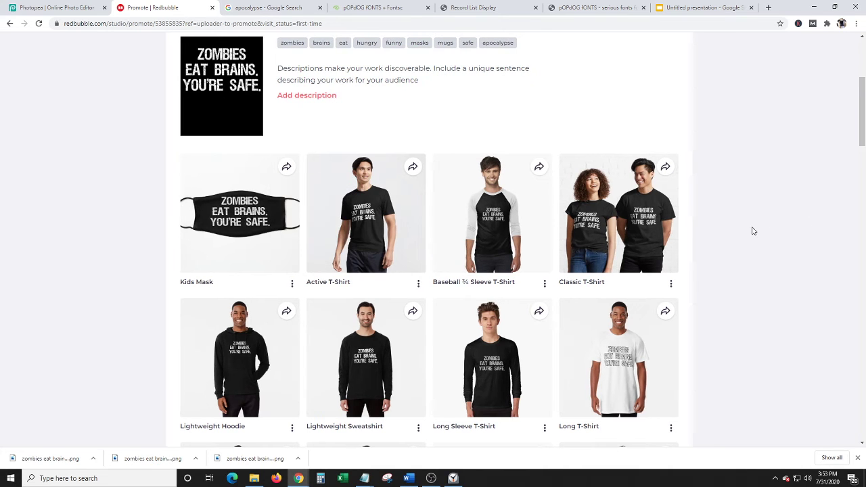
- View the published design's public shop page and review its products and prices, from the Kids Mask through the Apron
scroll(754, 230, "up", 3)
left_click(659, 200)
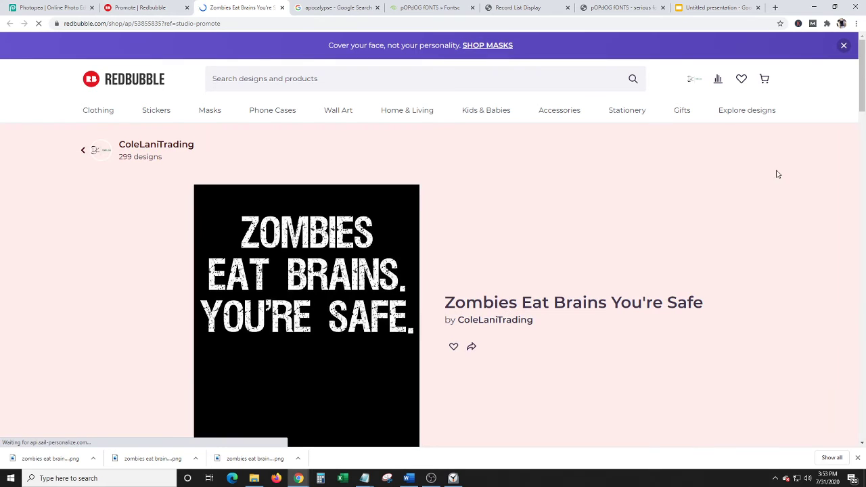
scroll(749, 178, "down", 2)
scroll(749, 178, "down", 3)
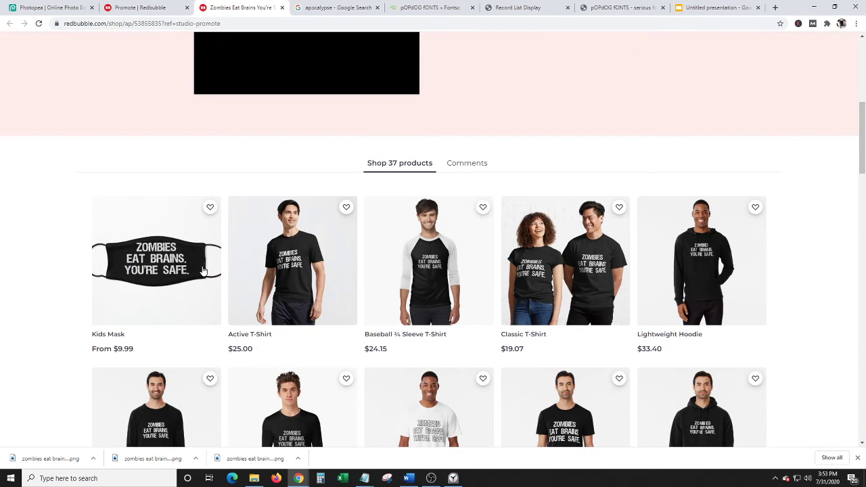
scroll(174, 268, "down", 2)
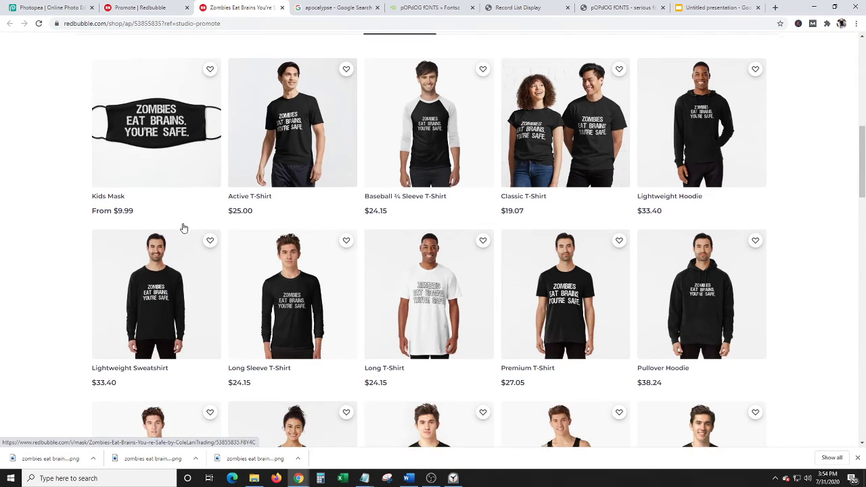
scroll(183, 226, "down", 4)
scroll(184, 228, "down", 1)
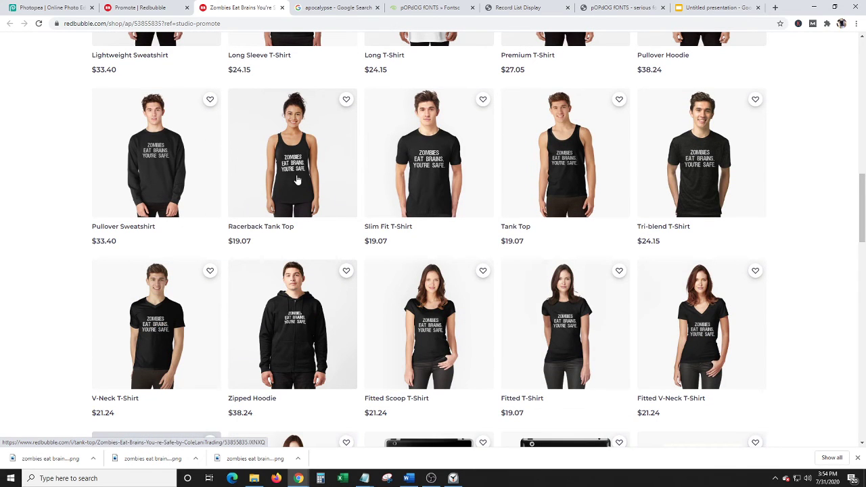
scroll(297, 206, "down", 3)
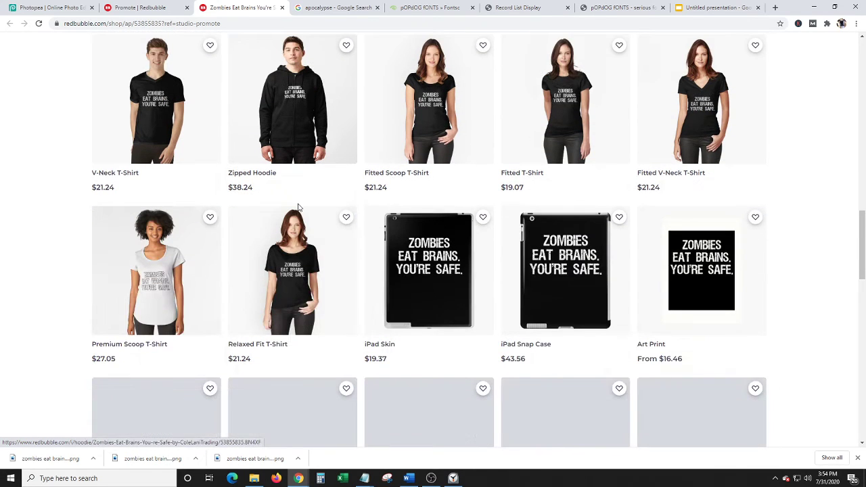
scroll(746, 276, "down", 3)
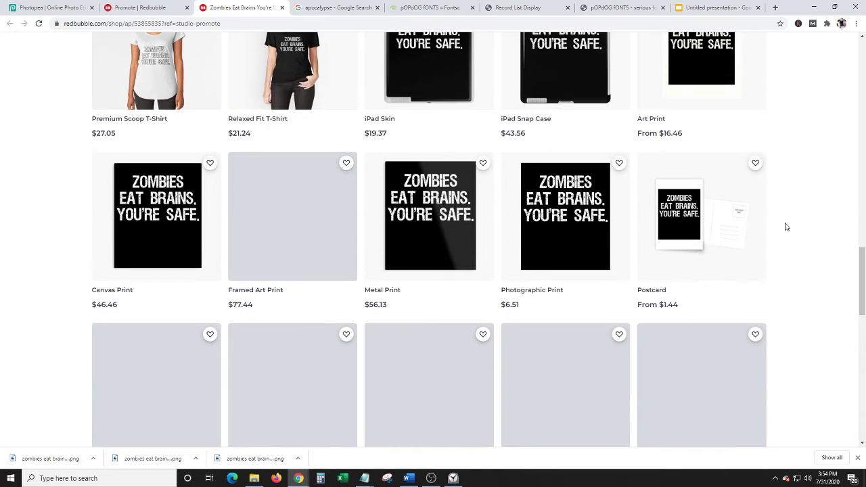
scroll(200, 231, "down", 3)
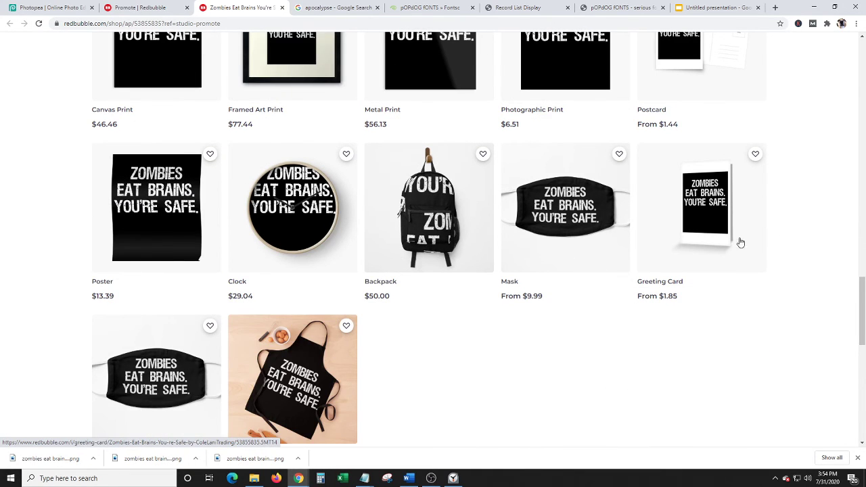
scroll(748, 216, "down", 3)
scroll(424, 282, "up", 2)
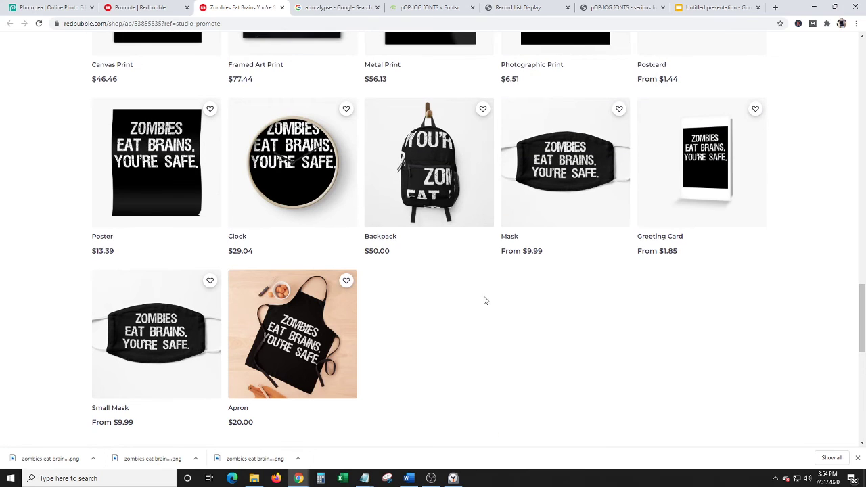
scroll(165, 222, "down", 2)
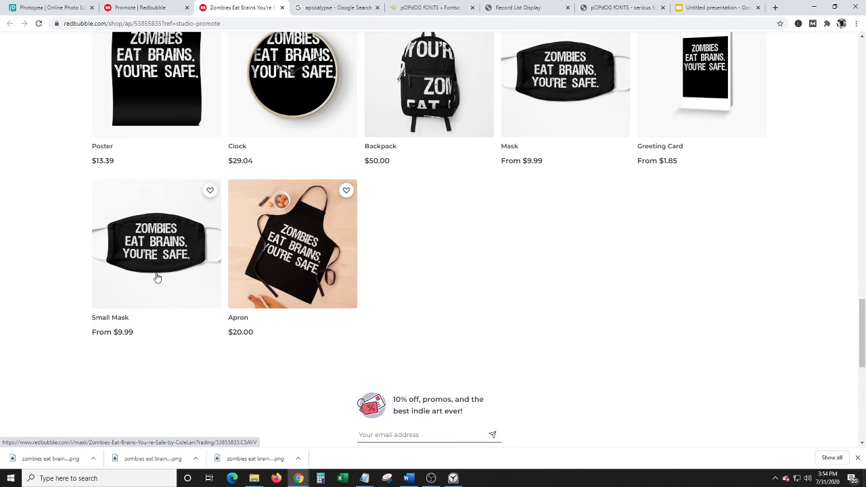
scroll(156, 256, "up", 1)
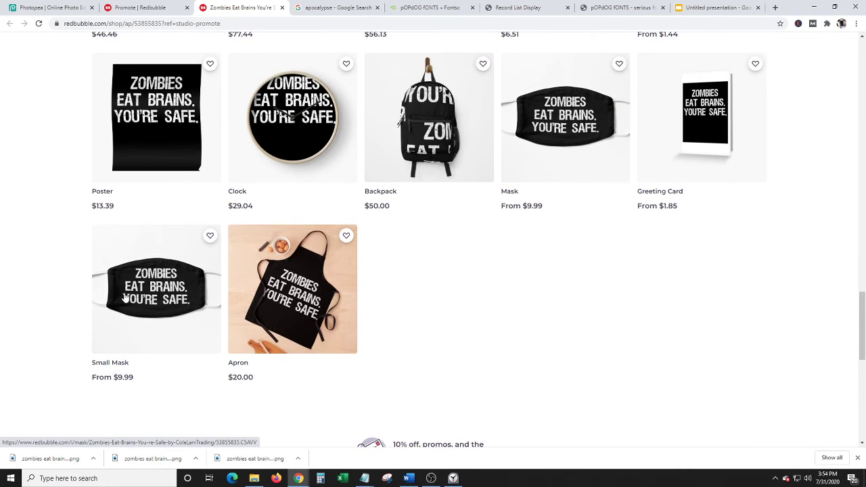
scroll(601, 300, "up", 10)
scroll(601, 300, "up", 10)
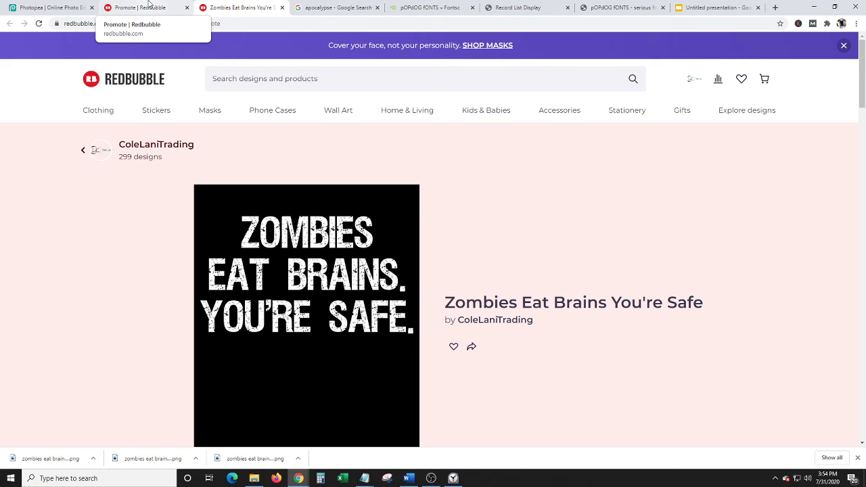
- Recheck the Alarms & Clock countdown and look back over the open Photopea, Redbubble and Google search pages
left_click(453, 478)
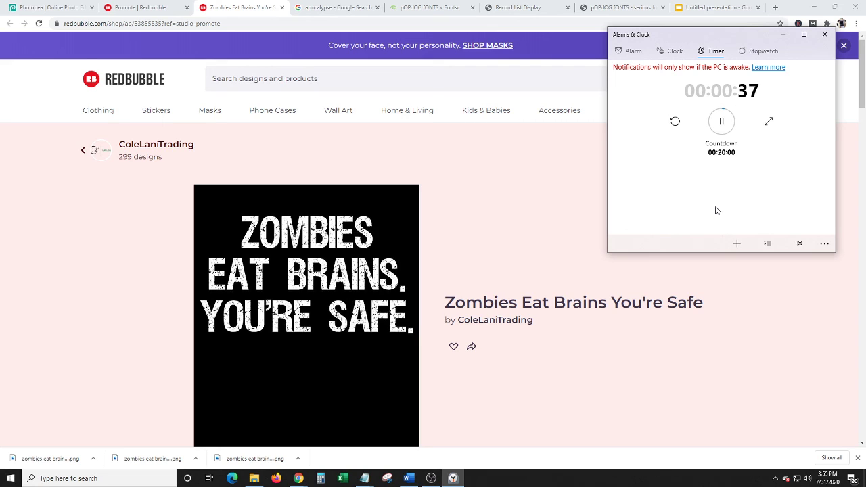
left_click(161, 7)
left_click(61, 8)
left_click(140, 7)
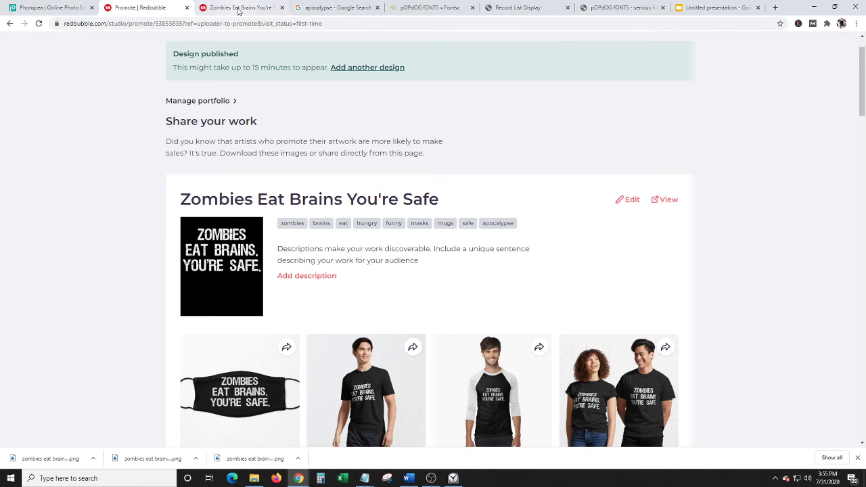
left_click(237, 8)
left_click(335, 7)
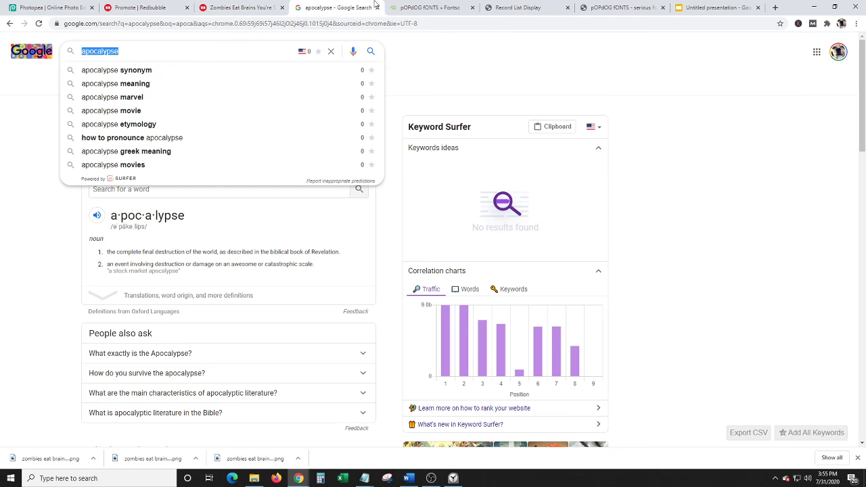
left_click(454, 478)
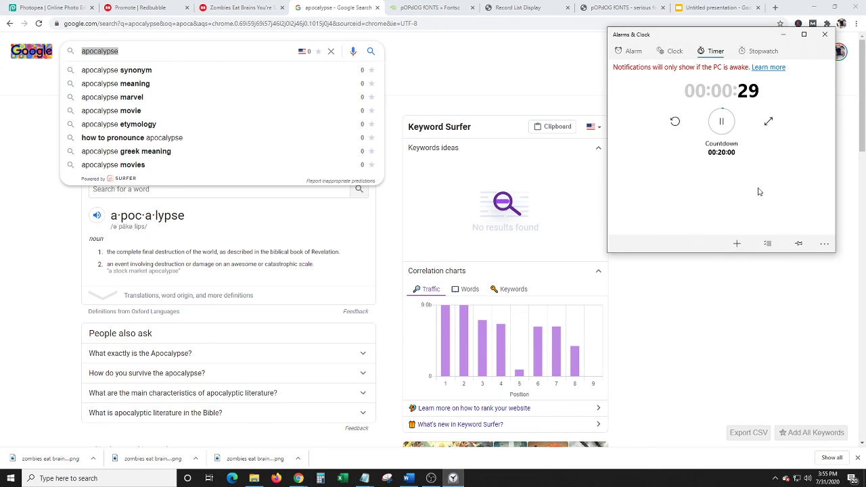